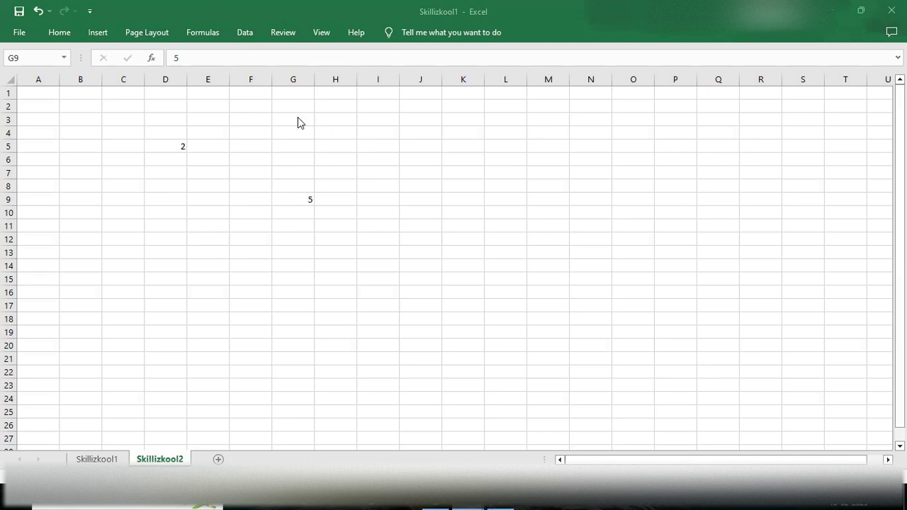
Step: Undo the 2 in cell D5 and clear the 5 in G9, leaving the sheet blank
left_click(271, 12)
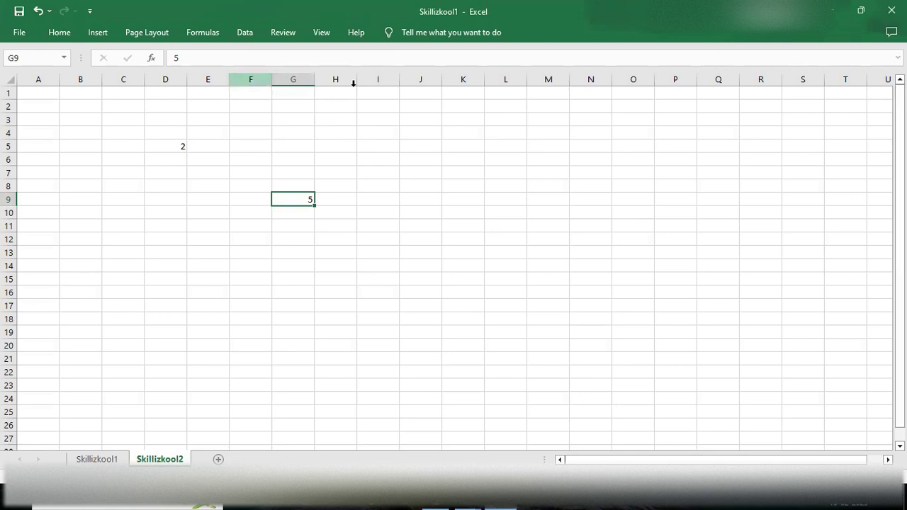
key("ctrl+1")
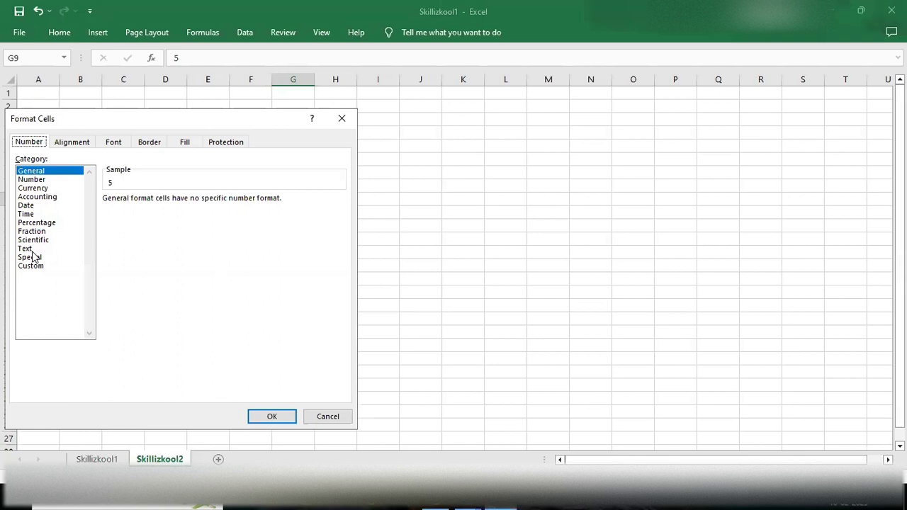
left_click(337, 122)
left_click(178, 147)
key("ctrl+z")
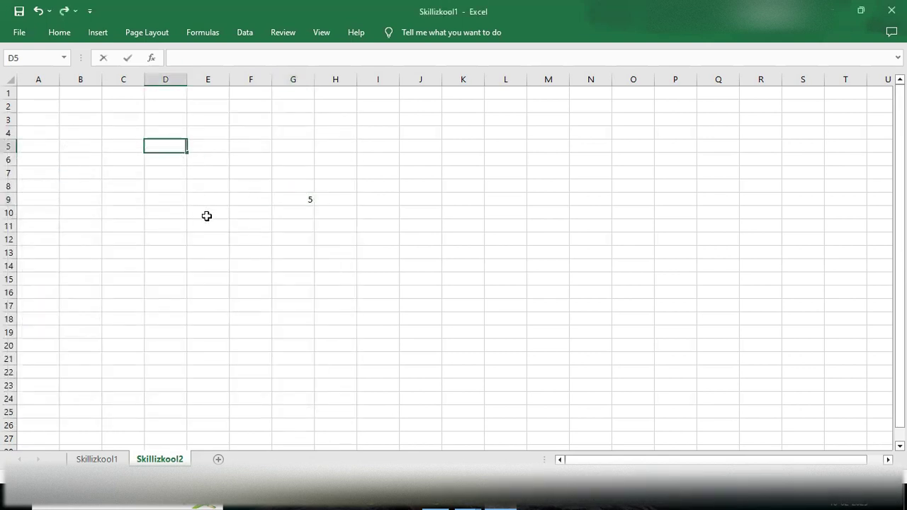
double_click(300, 198)
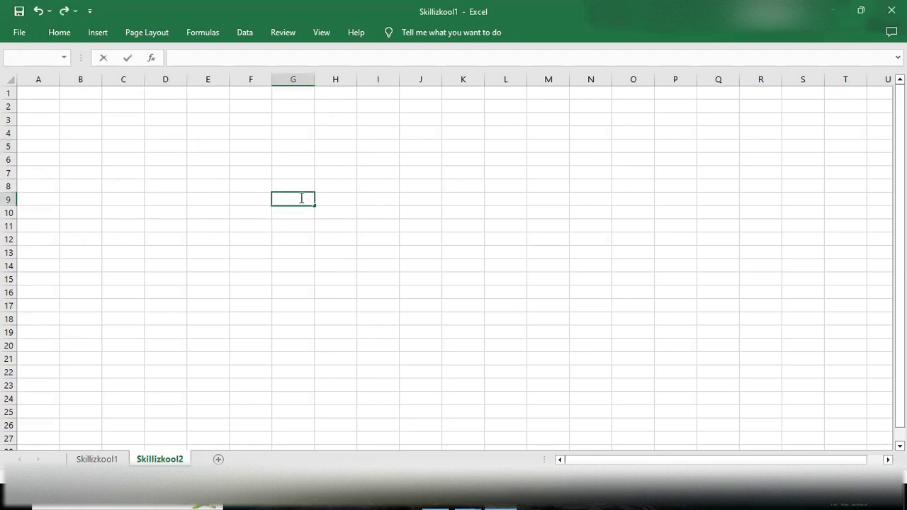
Step: Give cell E8 All Borders and copy the borders down through E17
left_click(216, 186)
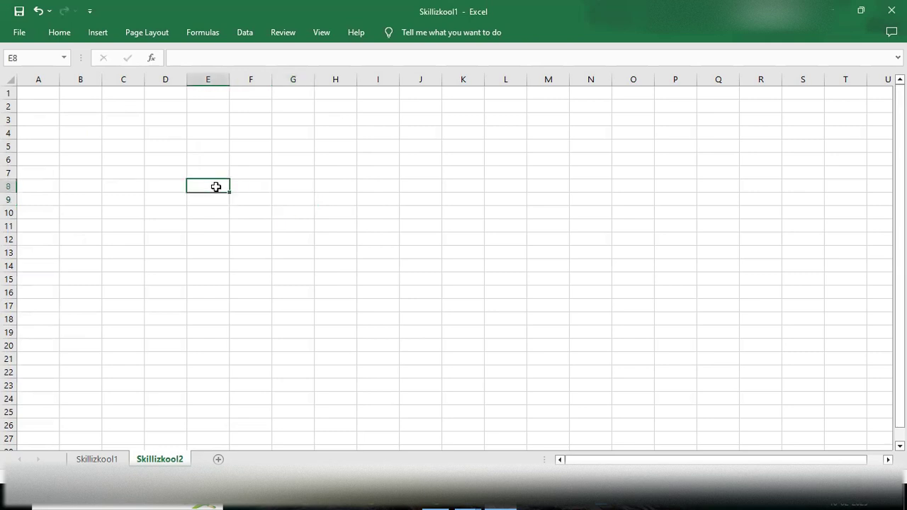
left_click(61, 33)
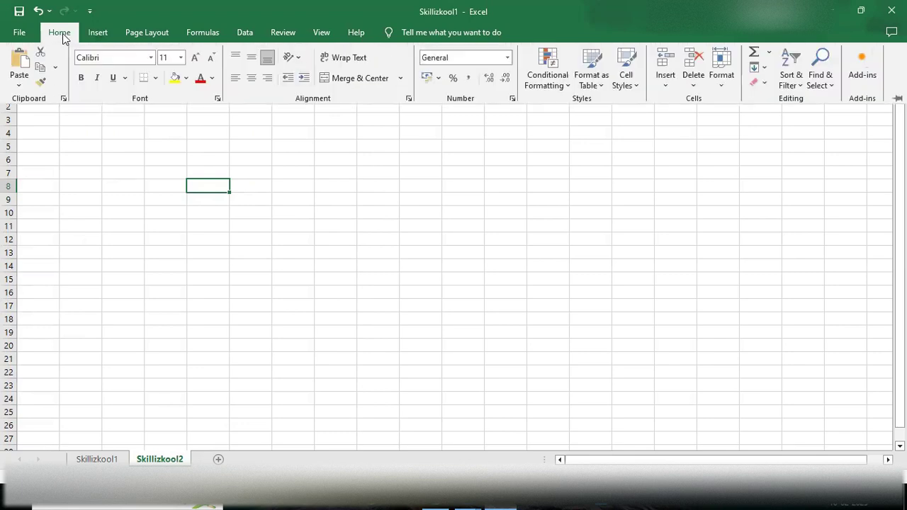
left_click(155, 78)
left_click(178, 194)
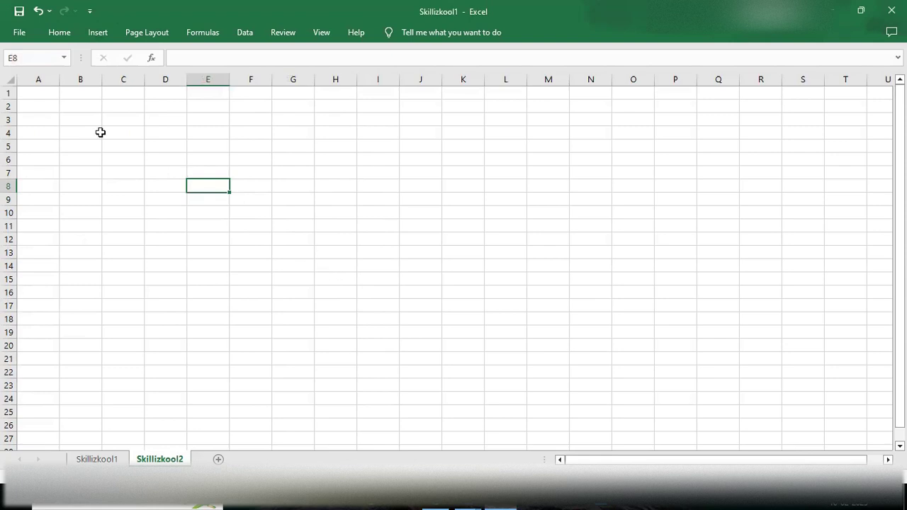
left_click_drag(229, 192, 313, 304)
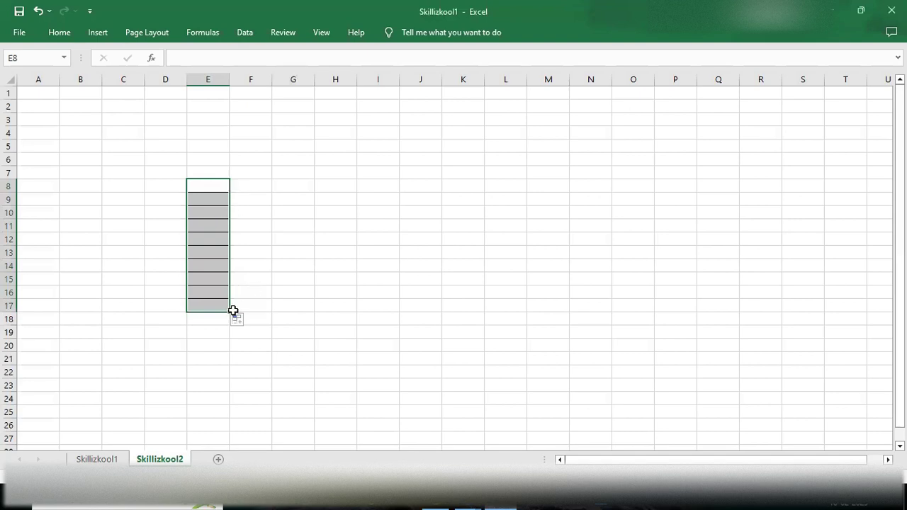
left_click_drag(226, 318, 251, 310)
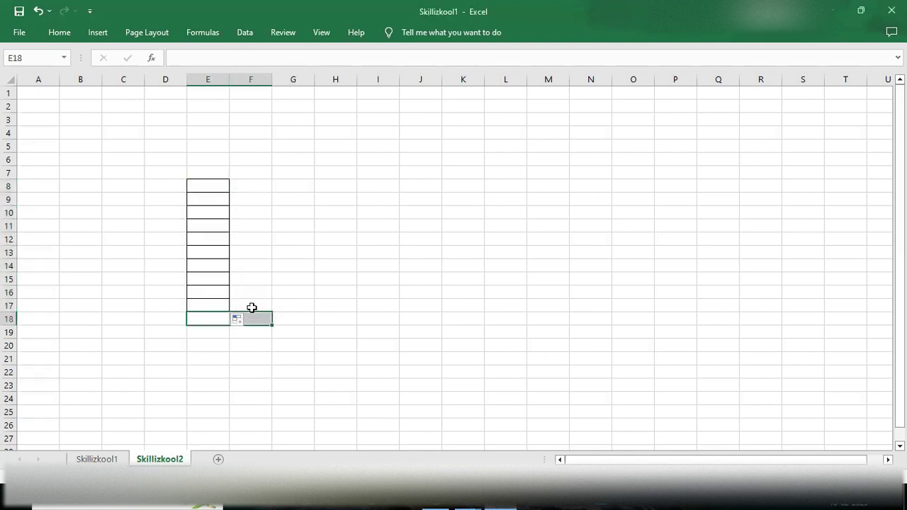
left_click(246, 303)
Step: Check the bordered column and put cell E8 into edit mode for data entry
left_click(226, 187)
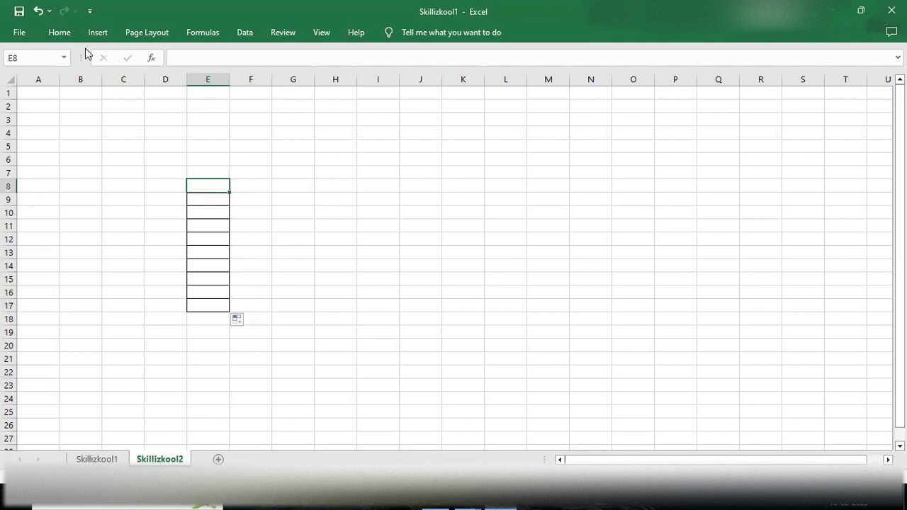
left_click(61, 34)
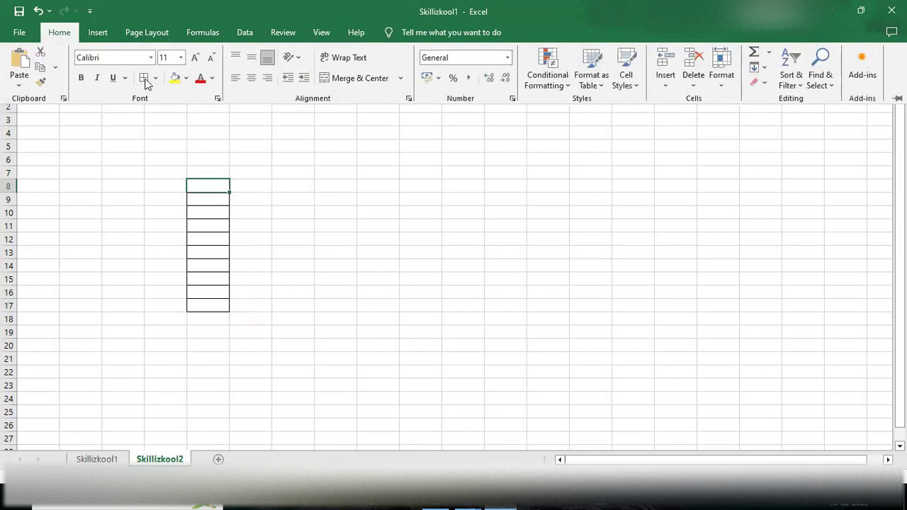
left_click(281, 185)
left_click(305, 181)
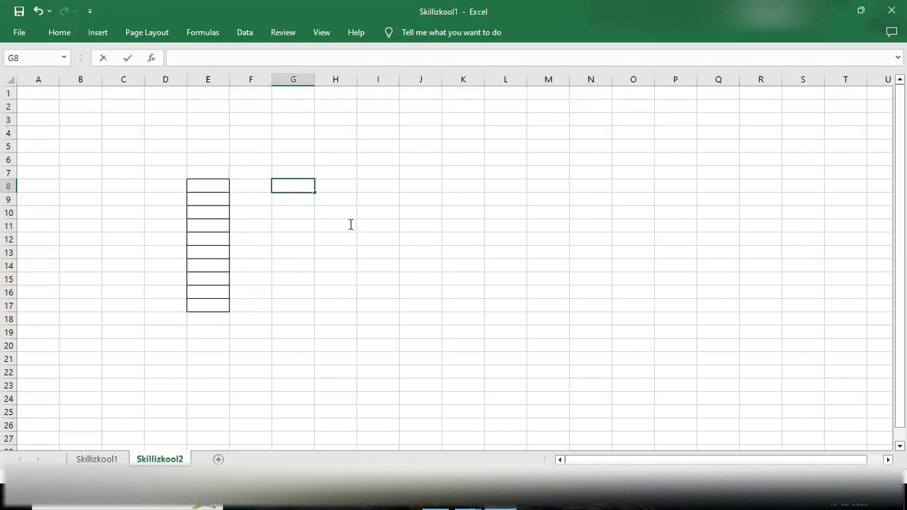
left_click(344, 189)
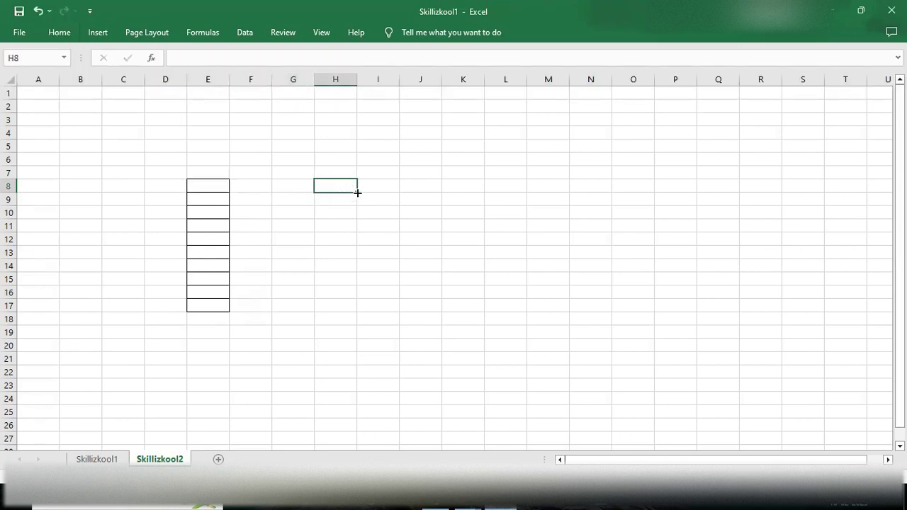
left_click_drag(355, 199, 355, 275)
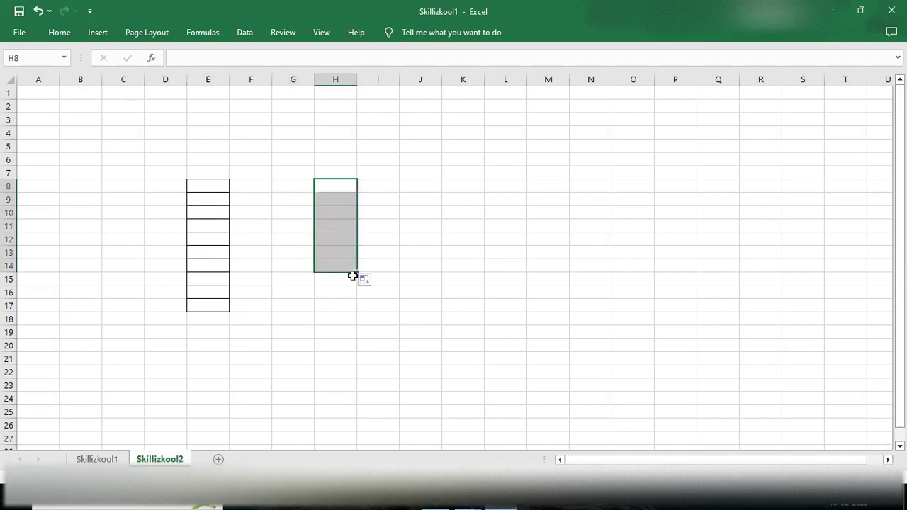
left_click(225, 211)
left_click(192, 199)
double_click(213, 187)
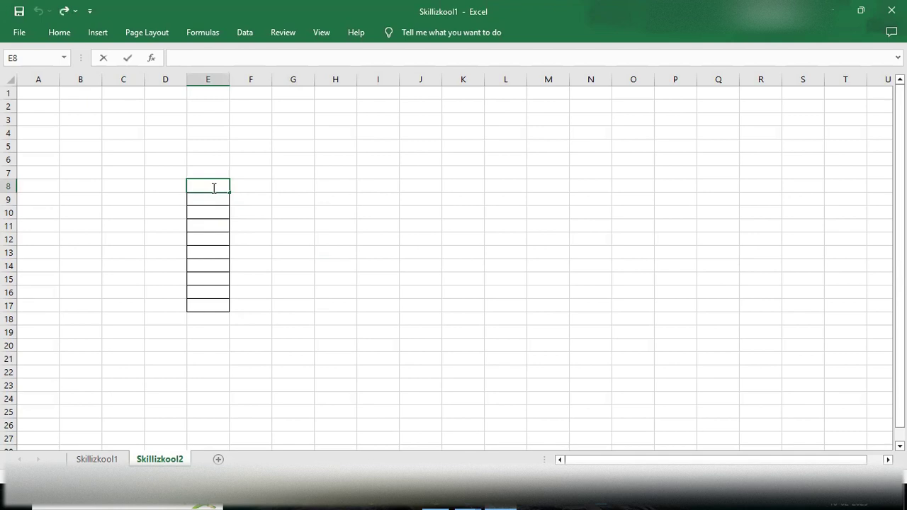
Step: Enter 34 in E8, then 54.89, 456.789, 456, 564 and 3543 in E10:E14
type("34")
left_click(213, 212)
type("54.89")
key("Return")
type("45")
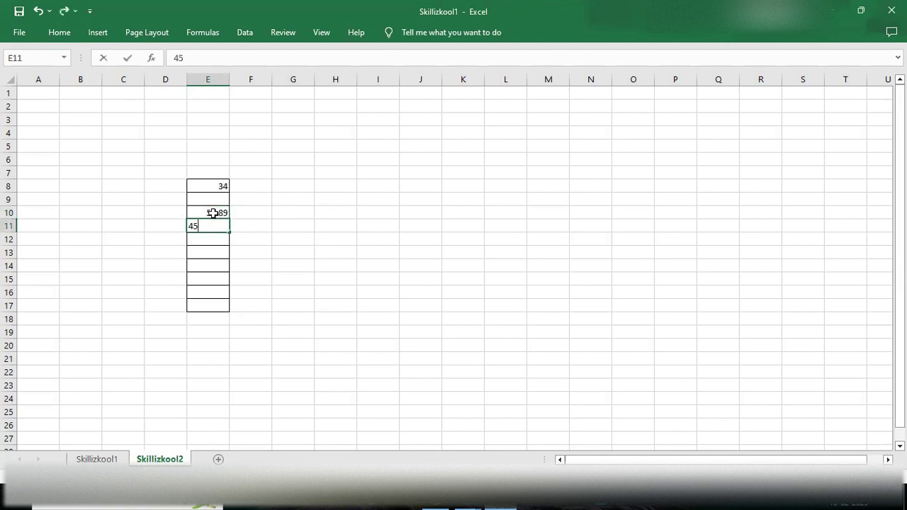
type("6.789")
key("Return")
key("Return")
key("Up")
type("456")
key("Return")
type("564")
key("Return")
type("3543")
key("Return")
Step: Enter 32, 78 and 76 in E15:E17, correct E15 to 32, and put 34 in E9
type("32r32r")
key("Return")
type("78")
key("Return")
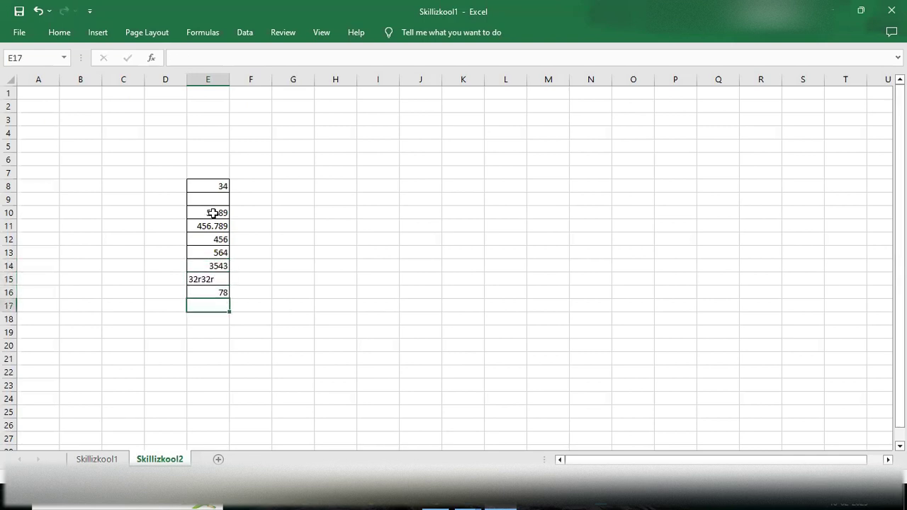
type("76")
key("Up")
key("Up")
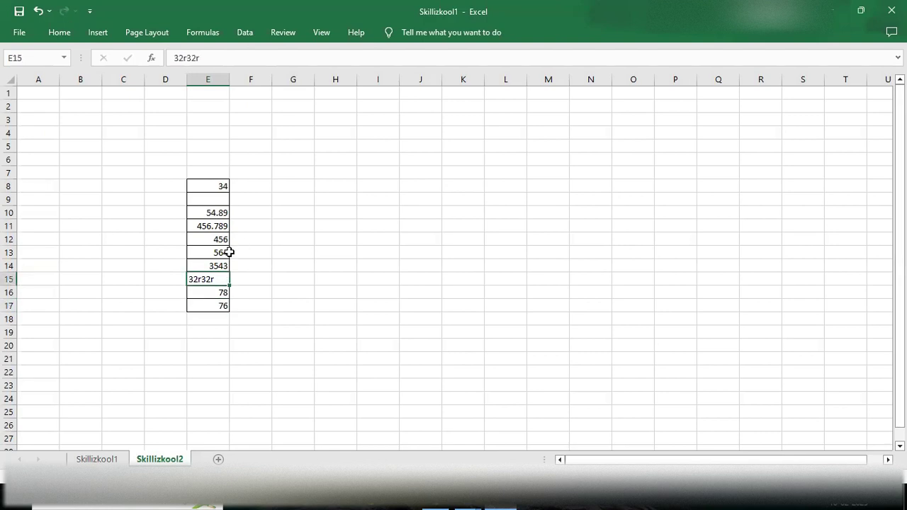
key("ctrl+z")
key("BackSpace")
key("BackSpace")
key("BackSpace")
key("Return")
left_click(209, 200)
type("34")
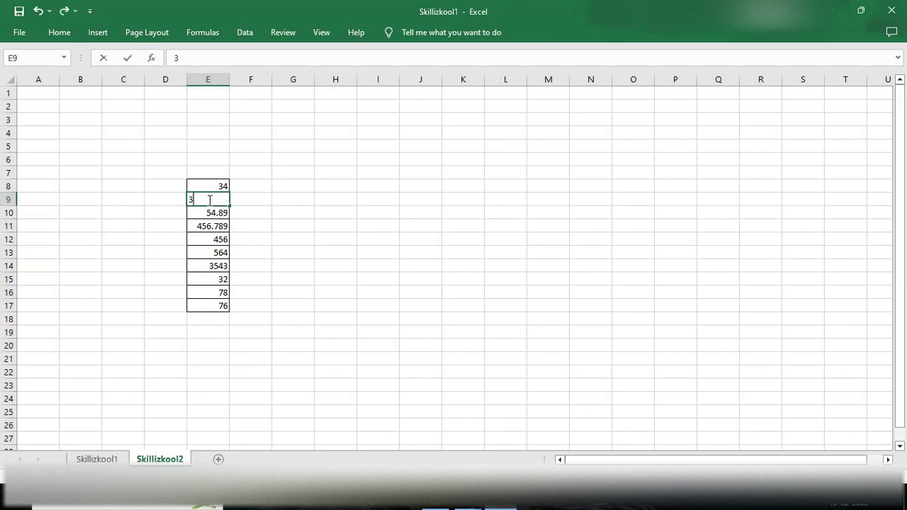
left_click(296, 216)
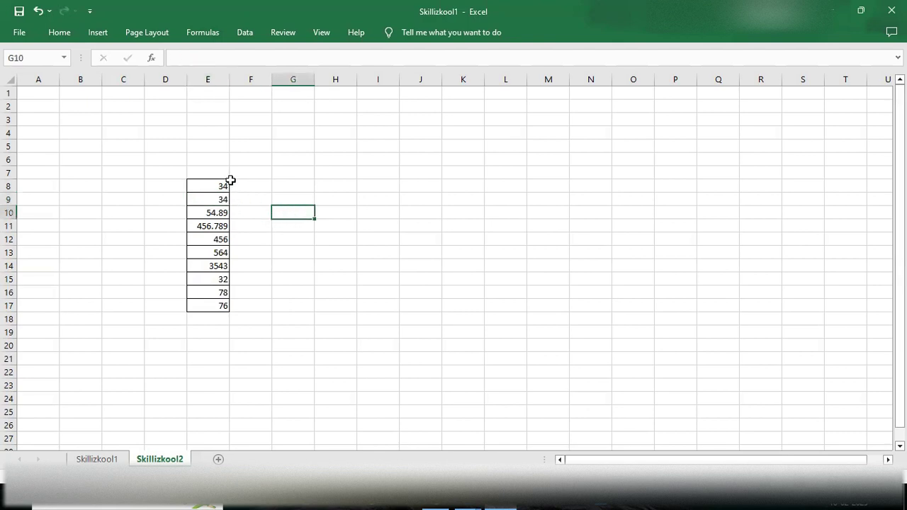
Step: Type the label 'E8:E17' into cell G8 beside the number column
left_click_drag(203, 186, 217, 309)
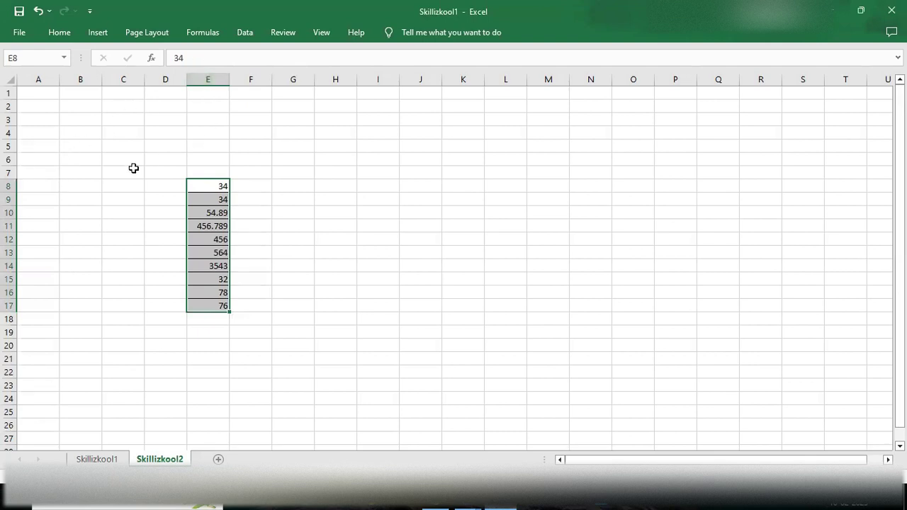
left_click(293, 184)
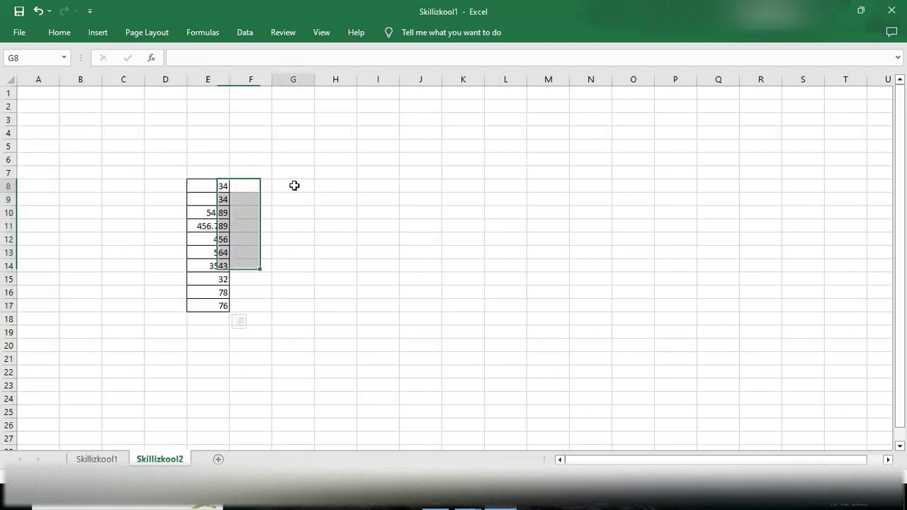
double_click(293, 184)
type("E8")
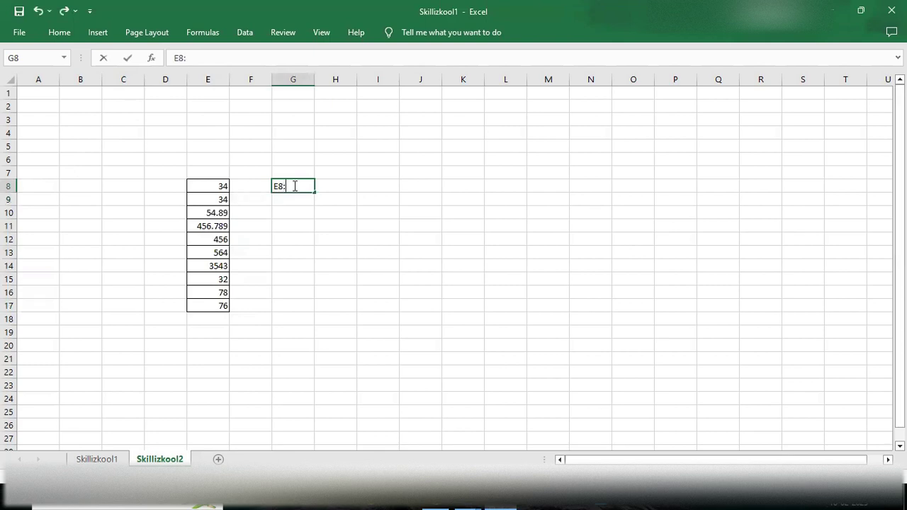
type(":E17")
left_click(241, 185)
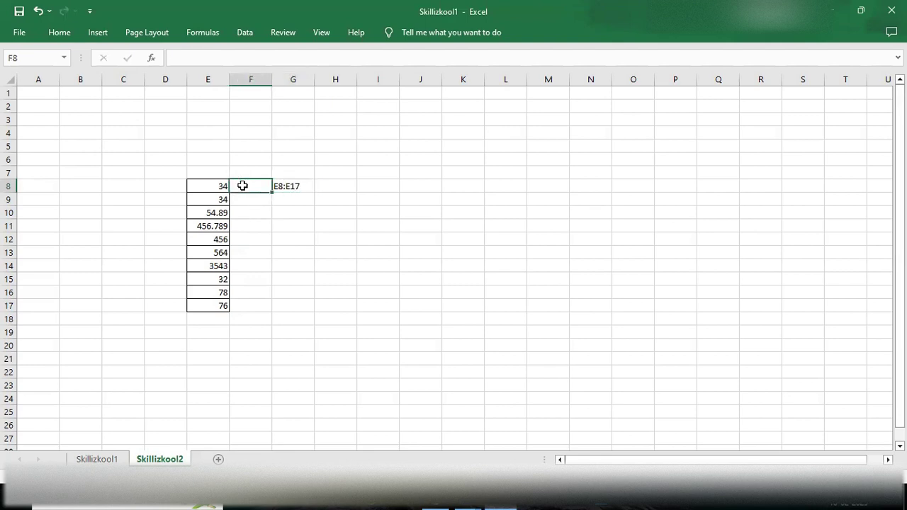
Step: Apply All Borders to F8 and extend the bordered format down to F17
left_click(61, 32)
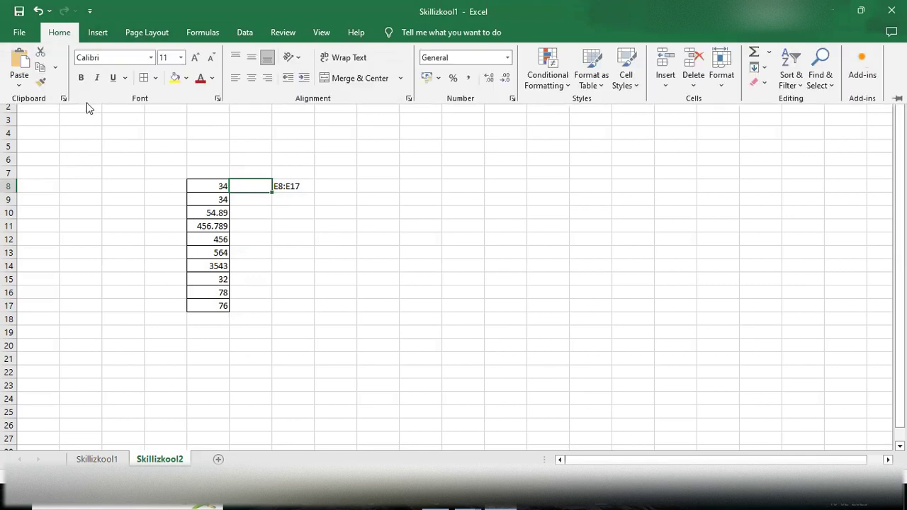
left_click(156, 78)
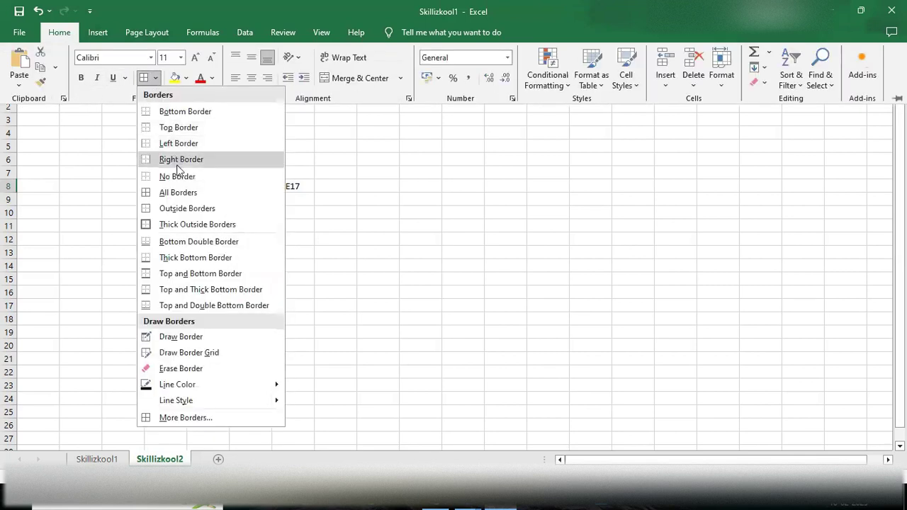
left_click(193, 194)
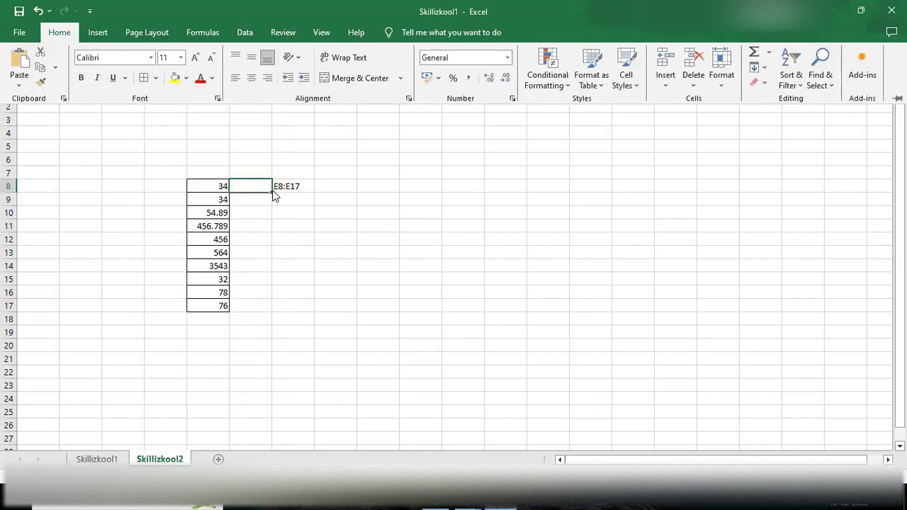
left_click_drag(251, 188, 263, 302)
left_click(323, 287)
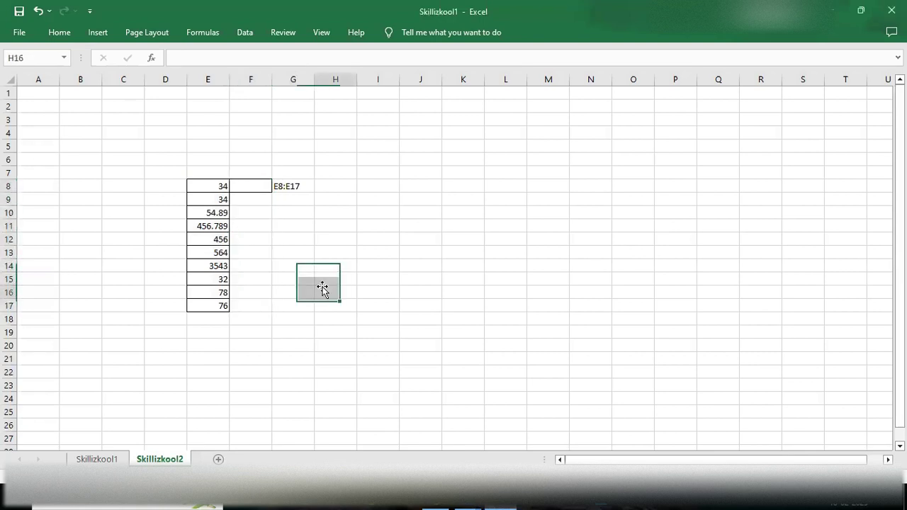
left_click(255, 187)
double_click(265, 187)
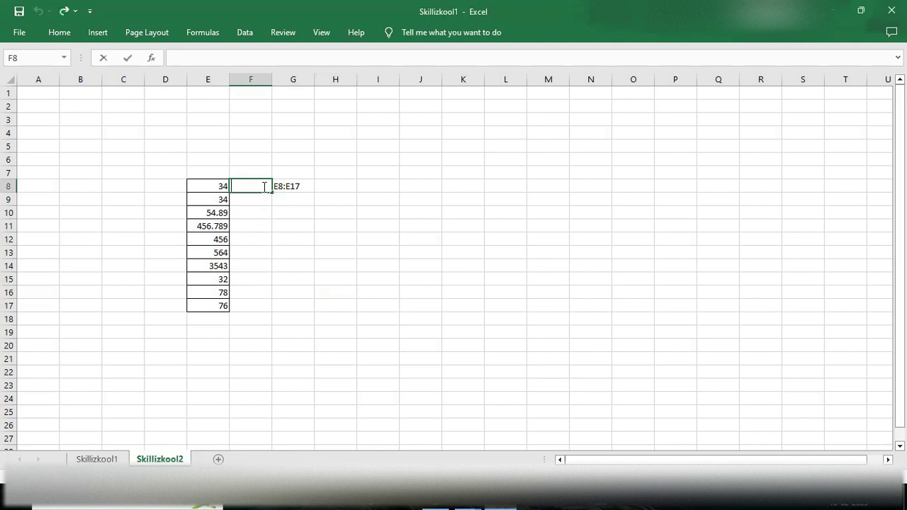
left_click_drag(272, 193, 258, 306)
left_click(289, 285)
left_click(242, 184)
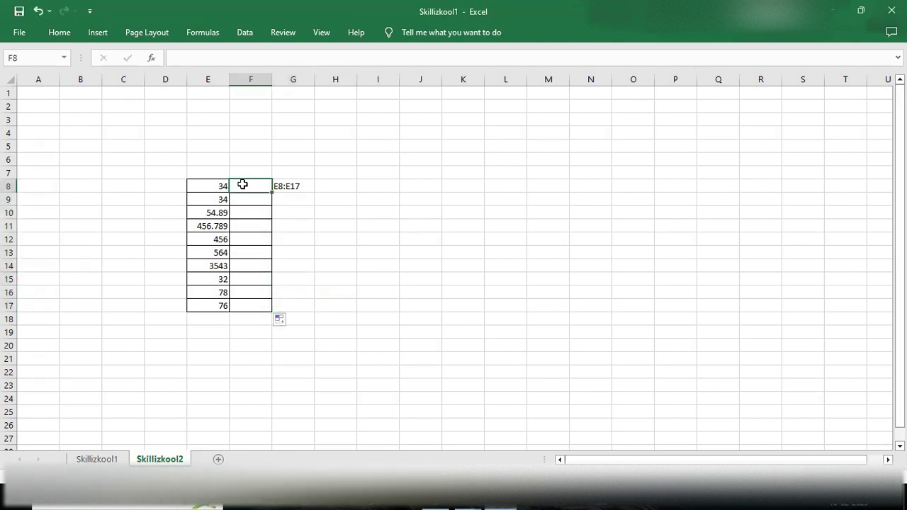
Step: Enter 5789, 45 and 32 in cells F8, F9 and F10
double_click(242, 184)
type("5789")
key("Return")
type("45")
key("Return")
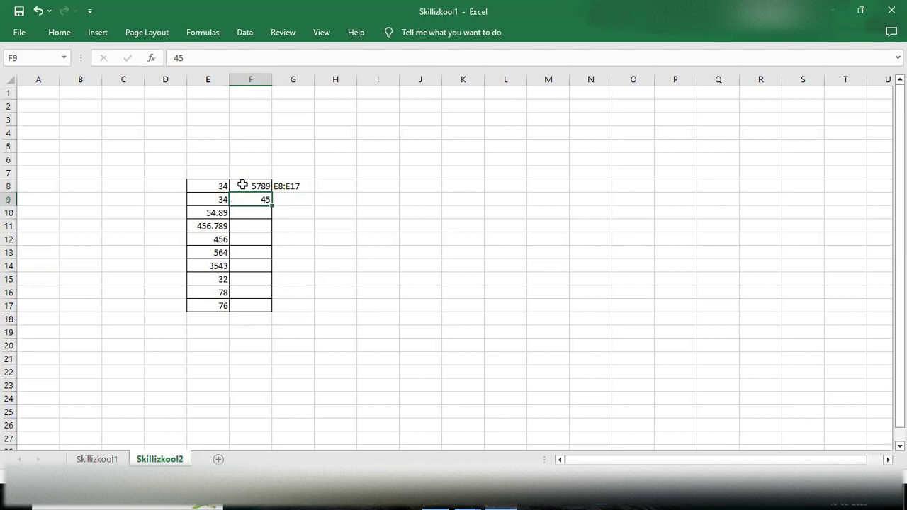
type("32")
key("Return")
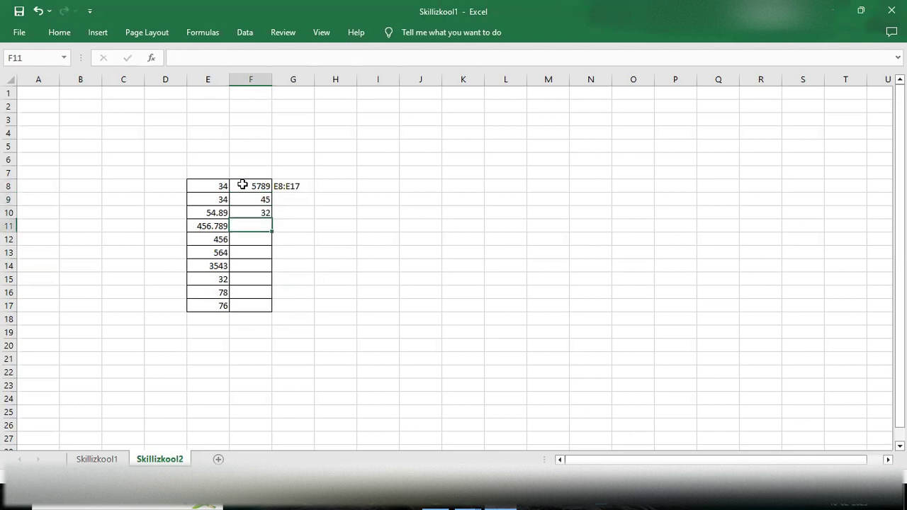
Step: Enter the formula =RAND() in F11, fixing the mistaken RAND(4) argument
type("=Rand")
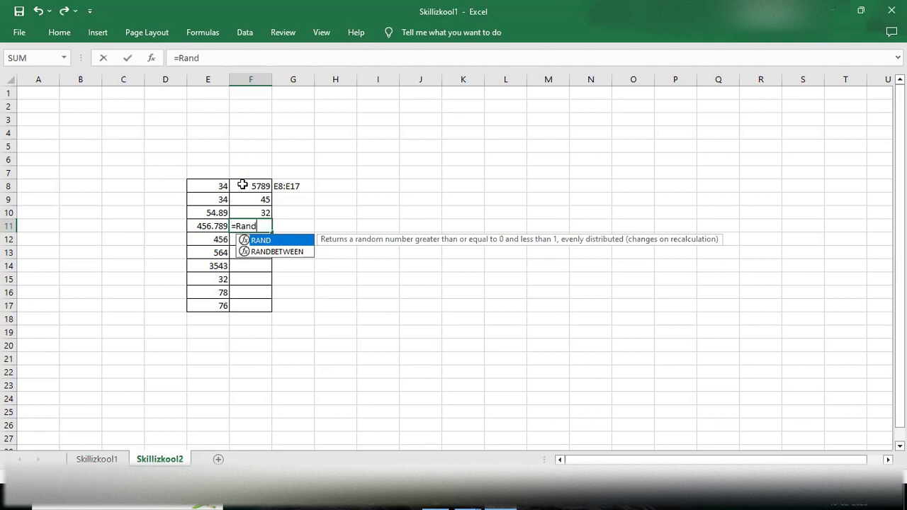
key("Tab")
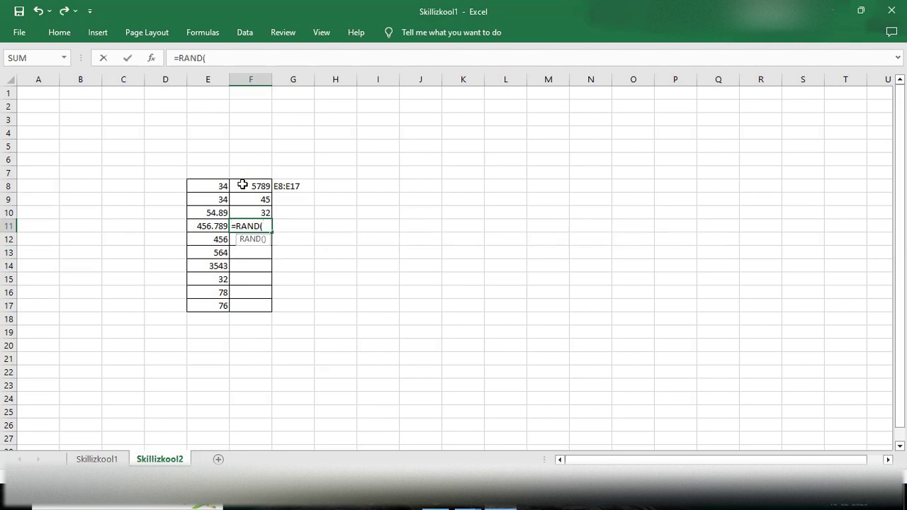
type("4)")
key("Return")
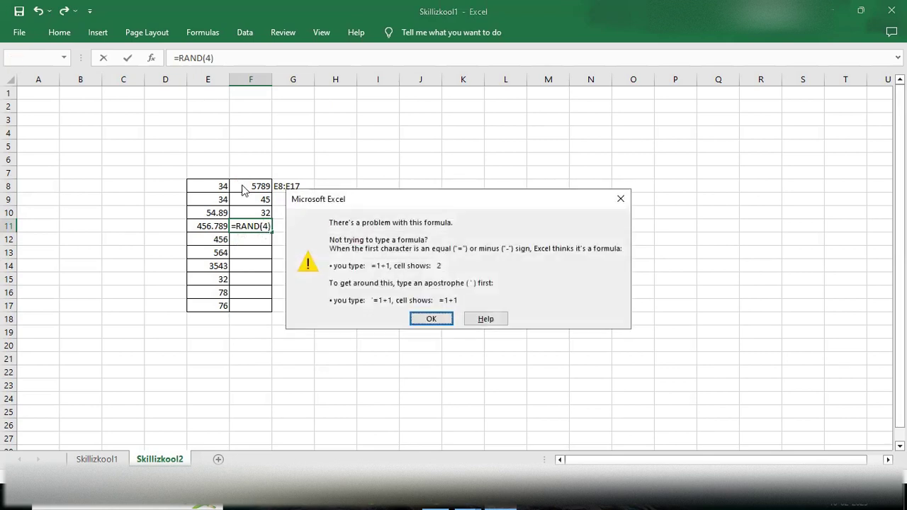
left_click(441, 323)
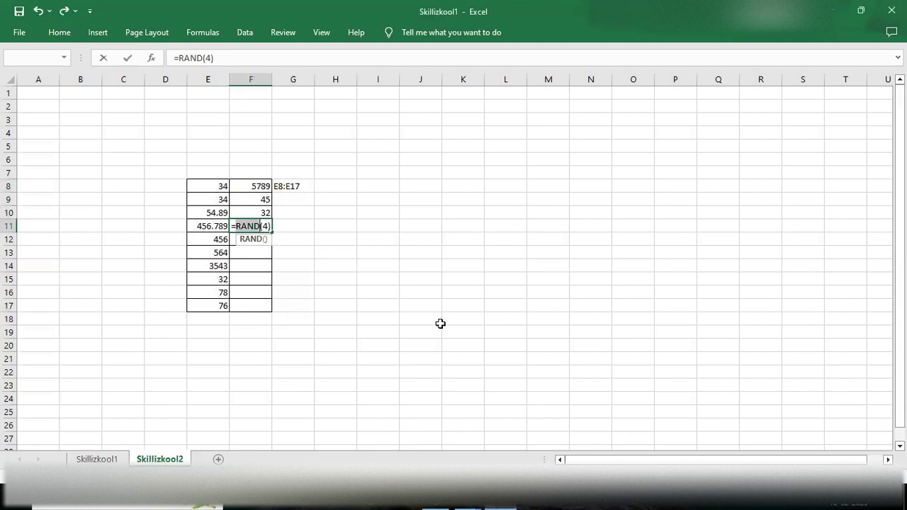
key("Right")
key("Right")
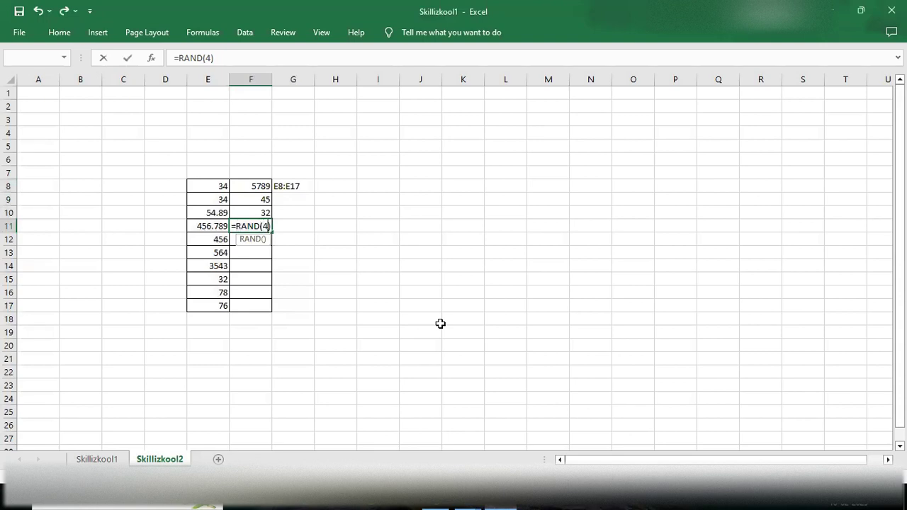
key("Delete")
key("Return")
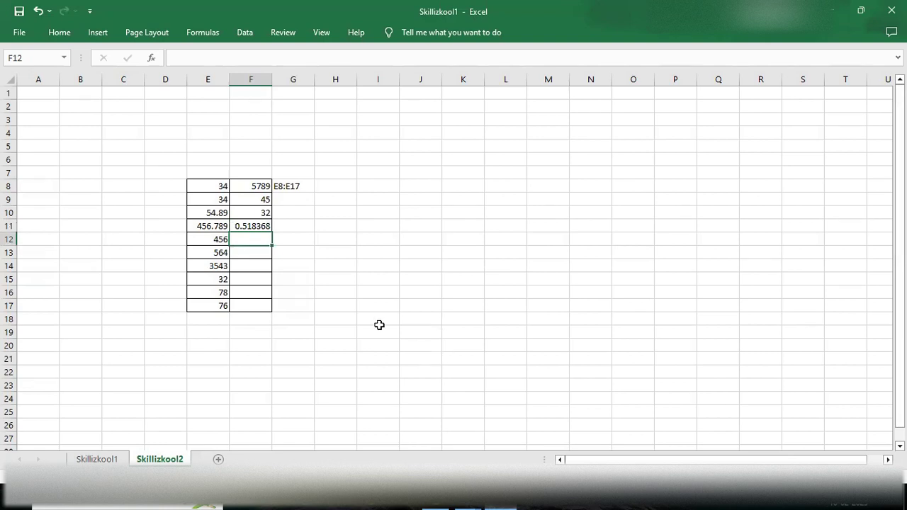
Step: Fill the =RAND() formula from F11 down to F17 and select table E8:F17
left_click(261, 227)
left_click_drag(273, 232, 268, 310)
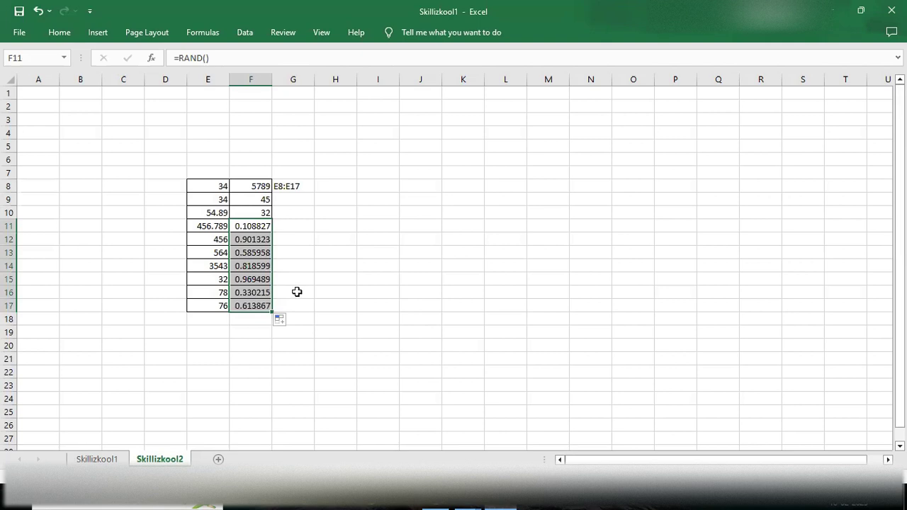
left_click(297, 292)
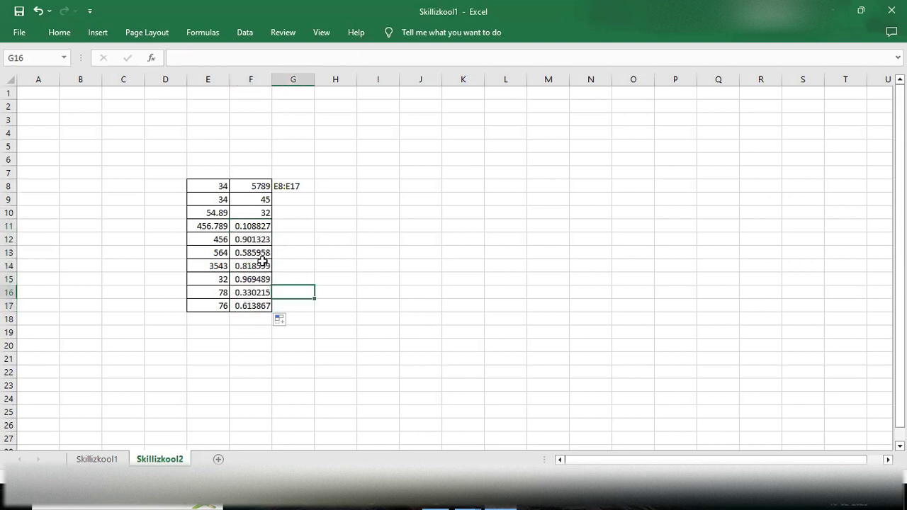
left_click(204, 187)
left_click_drag(204, 187, 252, 300)
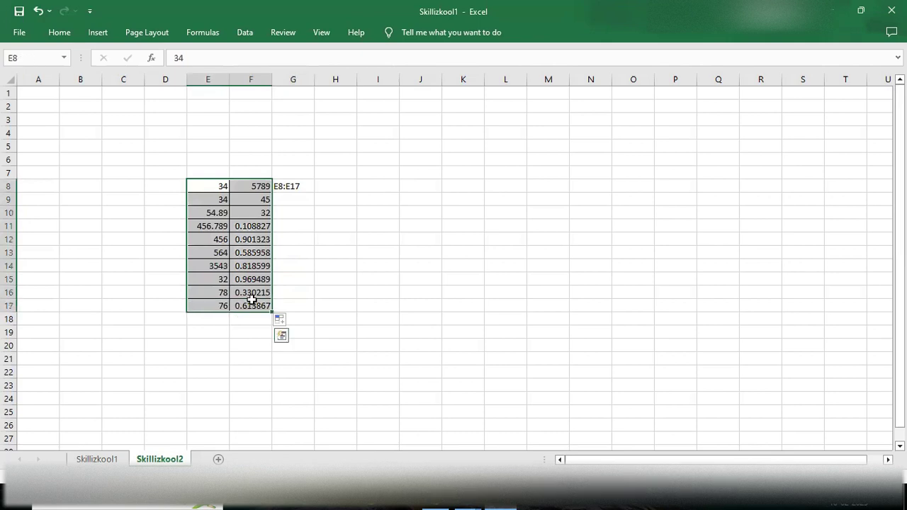
Step: Start the label 'E8:' in cell G10, rejecting the autocomplete suggestion
left_click(297, 215)
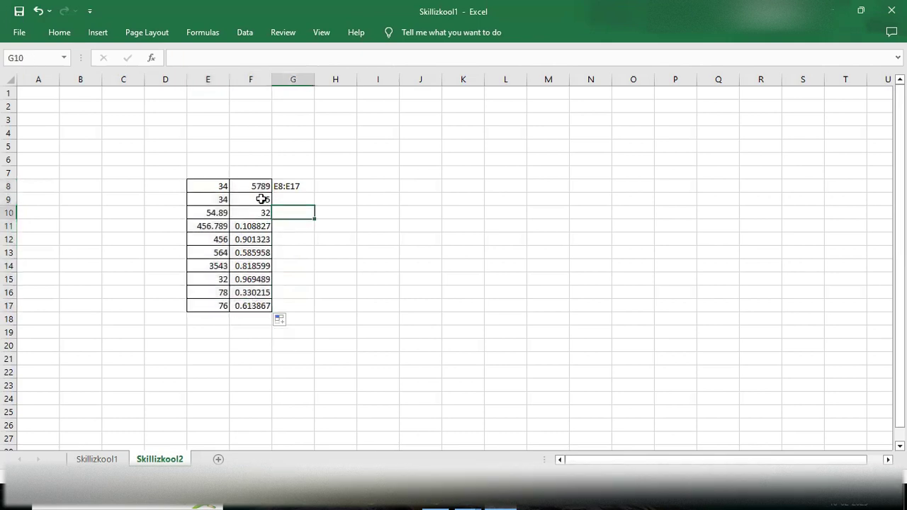
left_click(212, 184)
left_click(294, 214)
type("E8:E17")
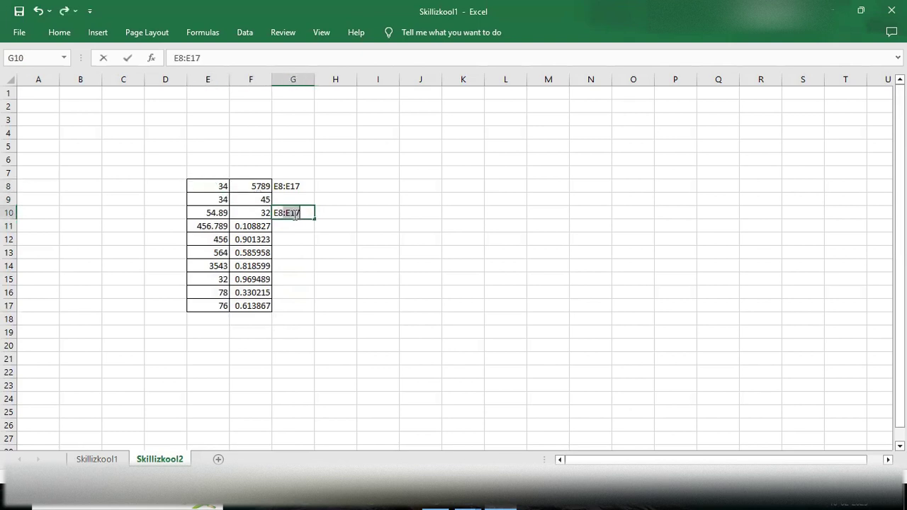
type("8")
key("Delete")
type(":")
key("Delete")
left_click(256, 306)
Step: Complete G10's label as 'E8:F17', then open Format Cells from cell H11
left_click(294, 213)
double_click(297, 213)
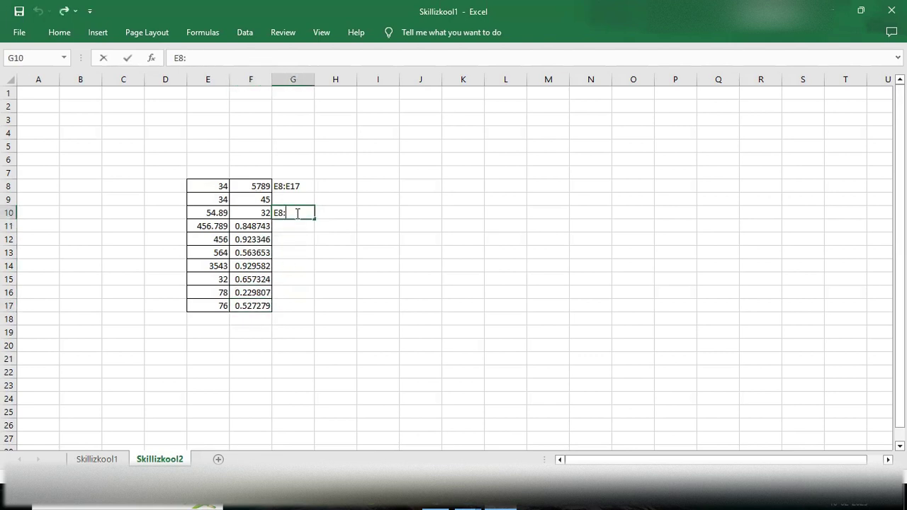
type("f1")
key("BackSpace")
key("BackSpace")
key("BackSpace")
type("F17")
left_click(293, 238)
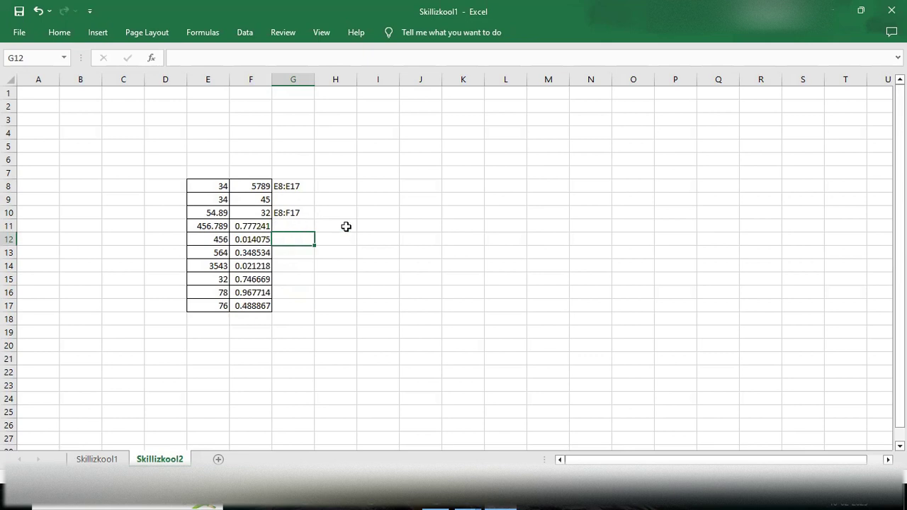
left_click(345, 226)
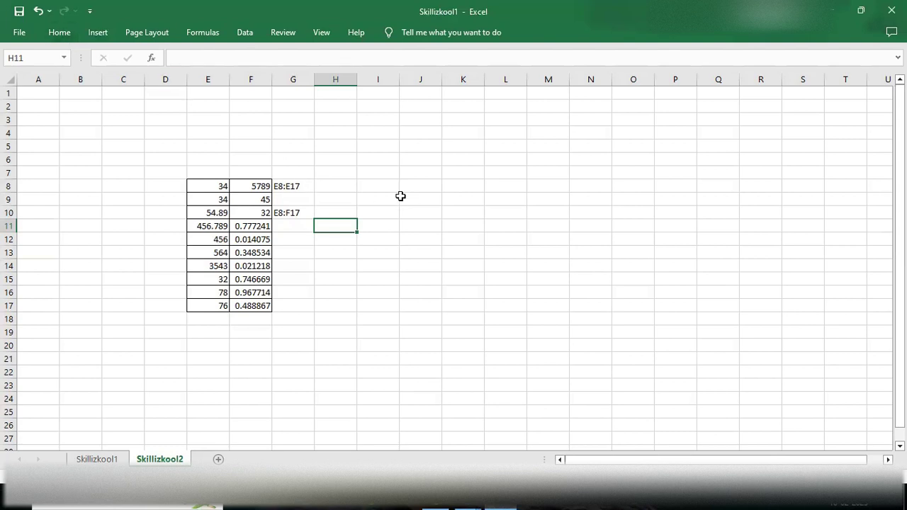
key("ctrl+1")
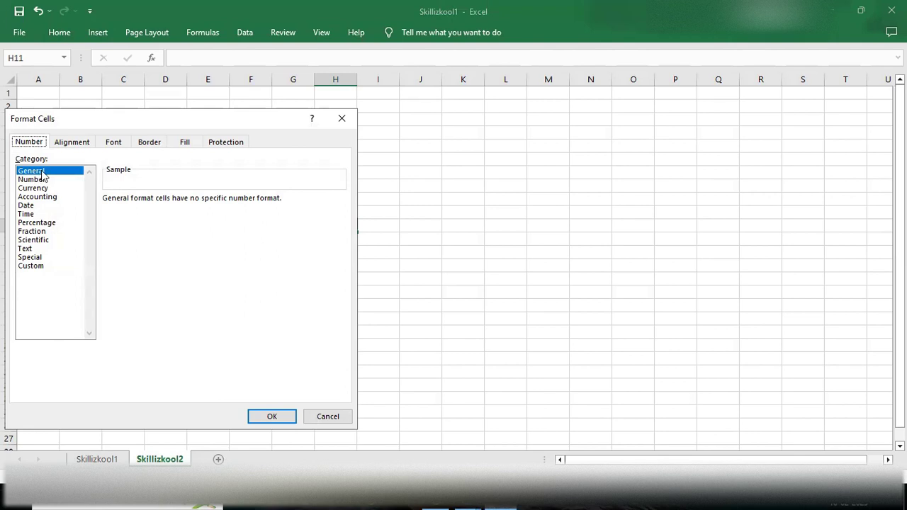
Step: Preview the Number, Currency, Accounting, Date, Time, Percentage and Fraction format categories
left_click(40, 181)
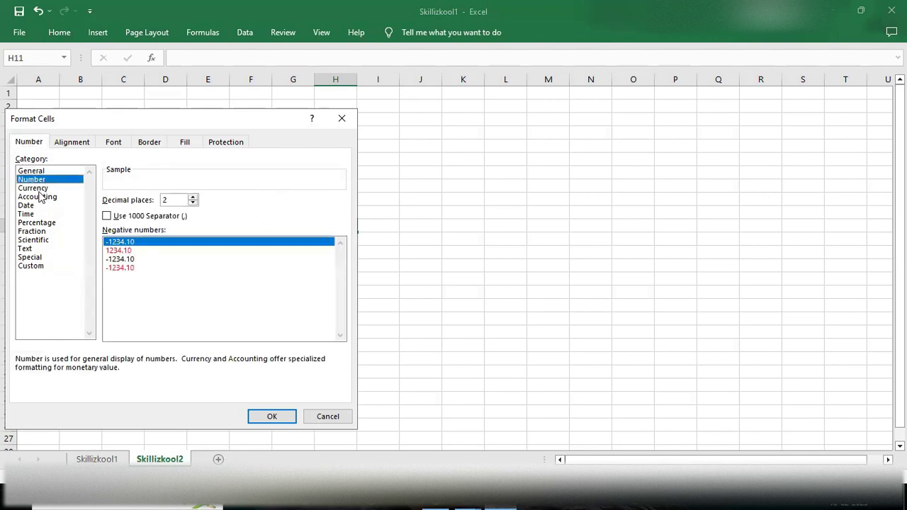
left_click(37, 188)
left_click(36, 197)
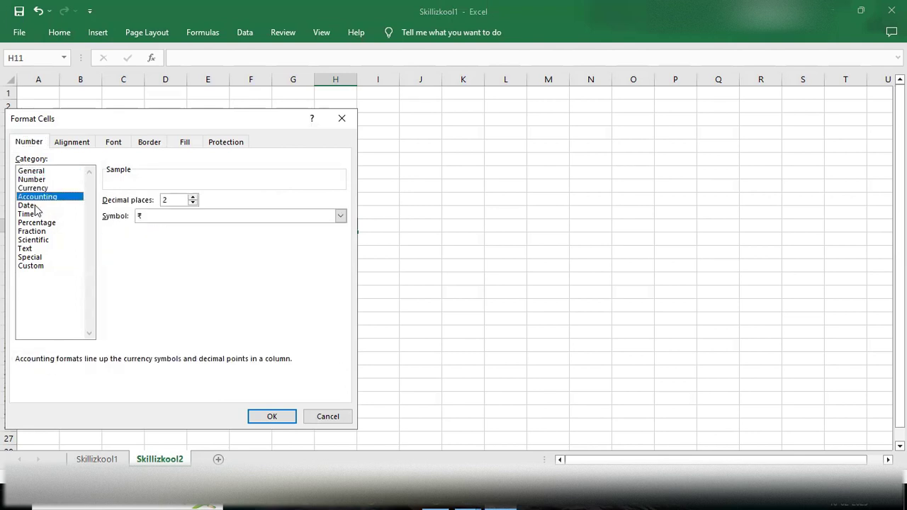
left_click(37, 206)
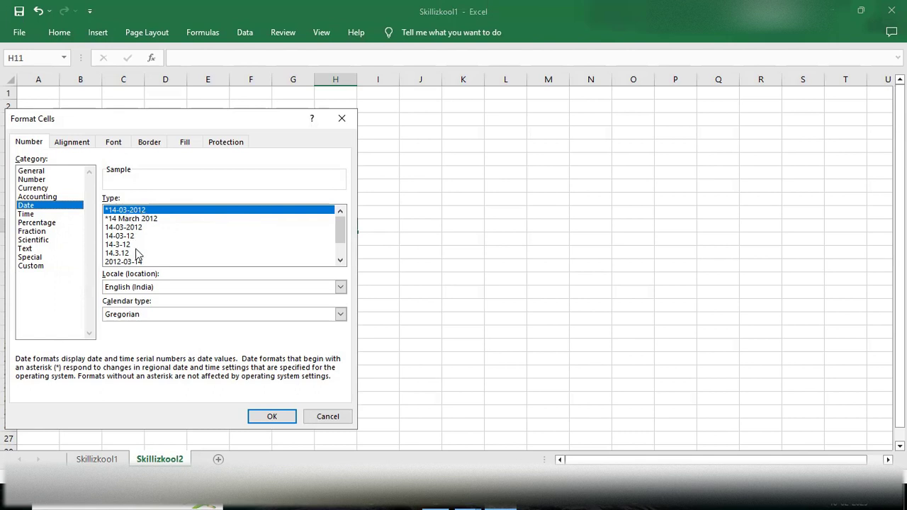
mouse_move(342, 232)
left_mouse_down()
mouse_move(339, 256)
mouse_move(340, 227)
mouse_move(343, 247)
mouse_move(343, 237)
left_mouse_up()
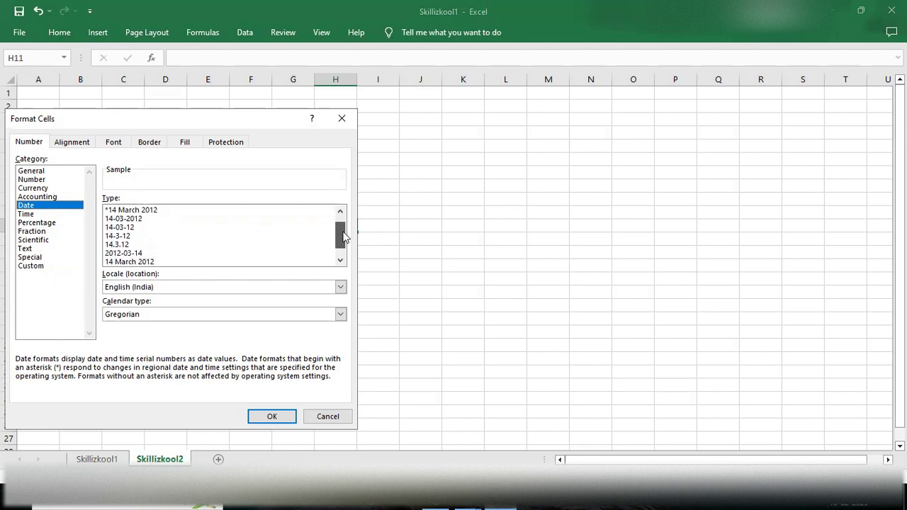
left_click(25, 213)
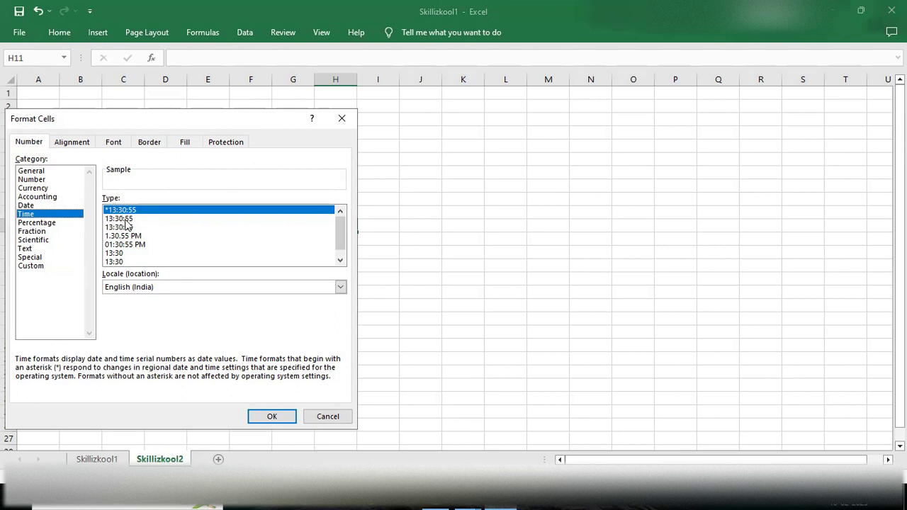
left_click(41, 223)
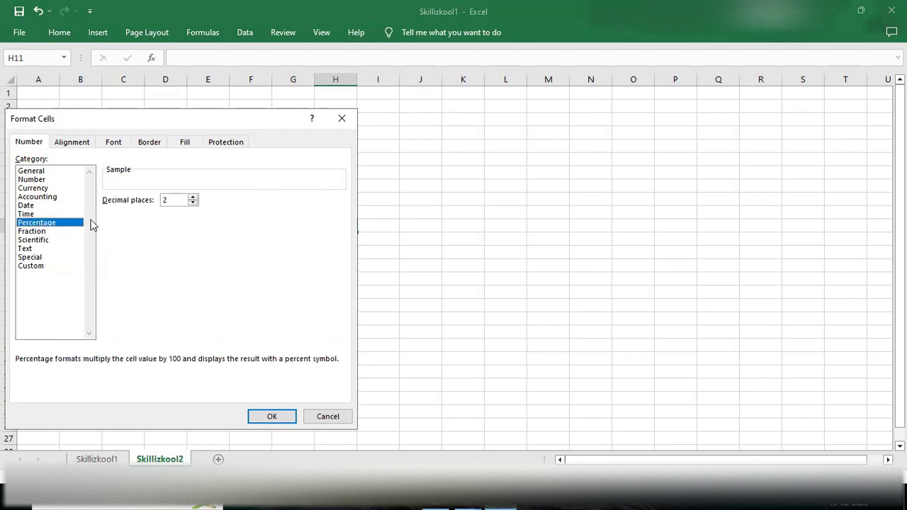
left_click(29, 233)
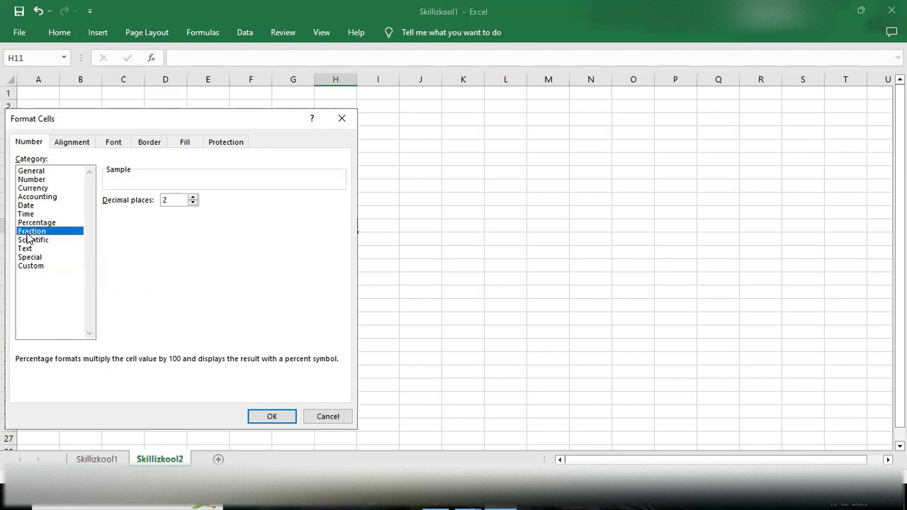
Step: Review the Scientific, Text, Special and Custom format codes, then close without changes
left_click(37, 223)
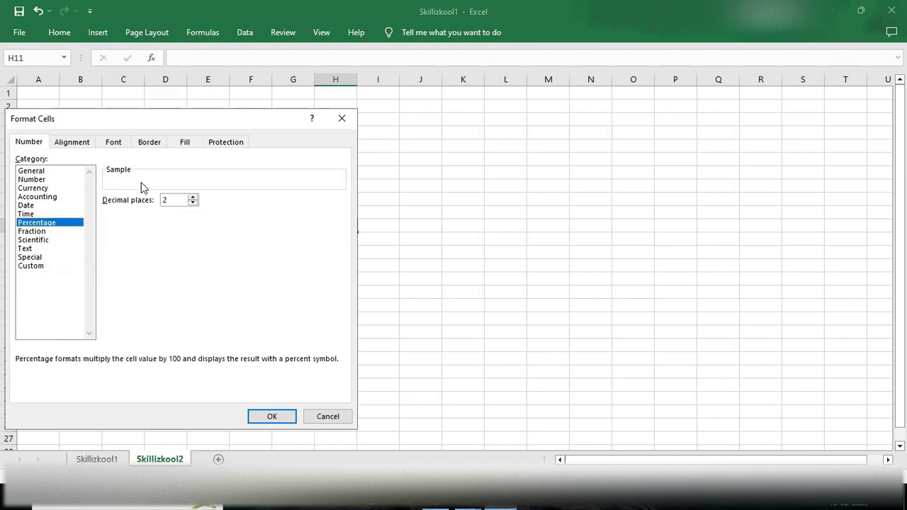
left_click(22, 234)
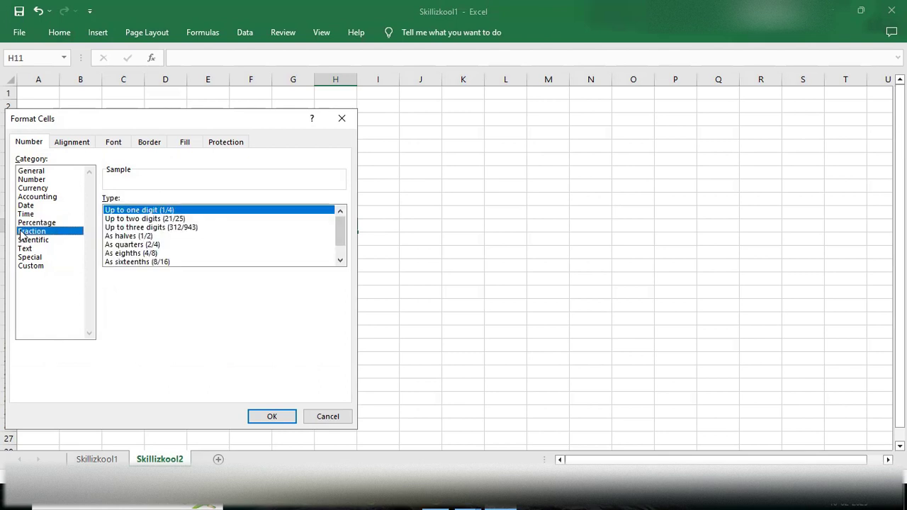
left_click(35, 241)
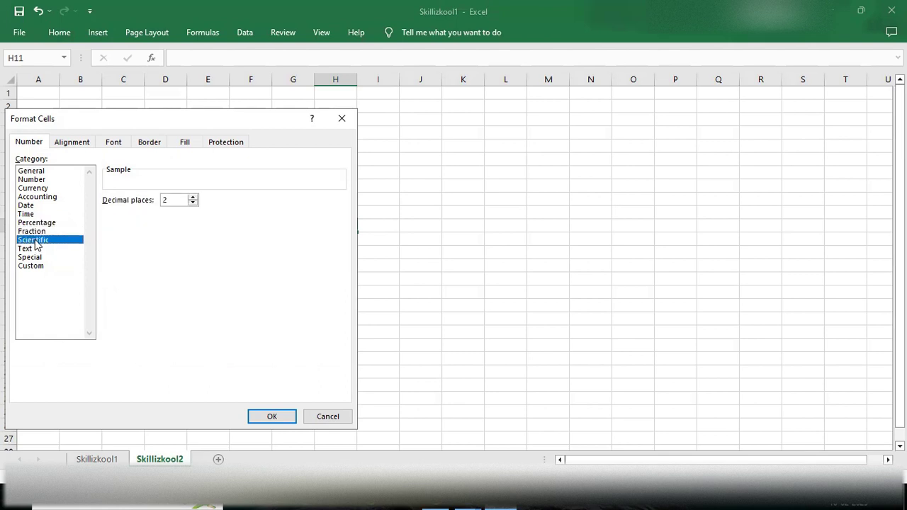
left_click(31, 249)
left_click(30, 257)
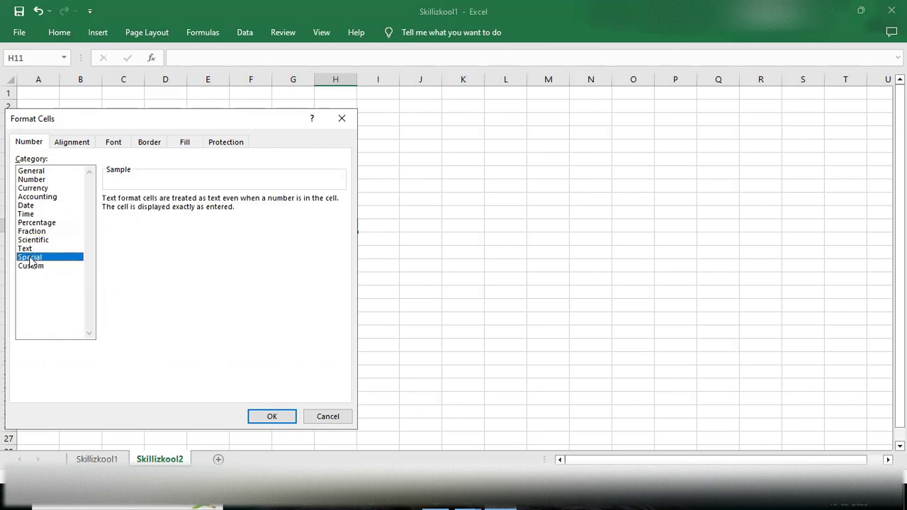
left_click(30, 272)
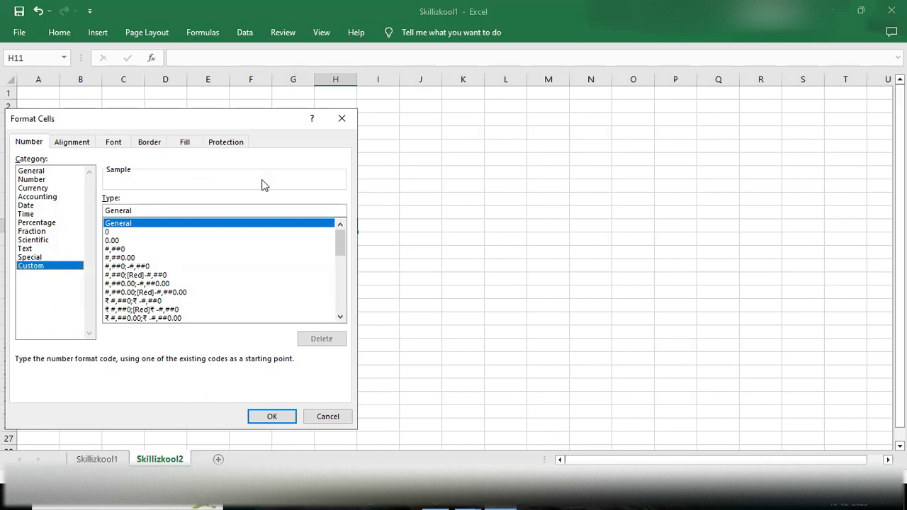
left_click(339, 118)
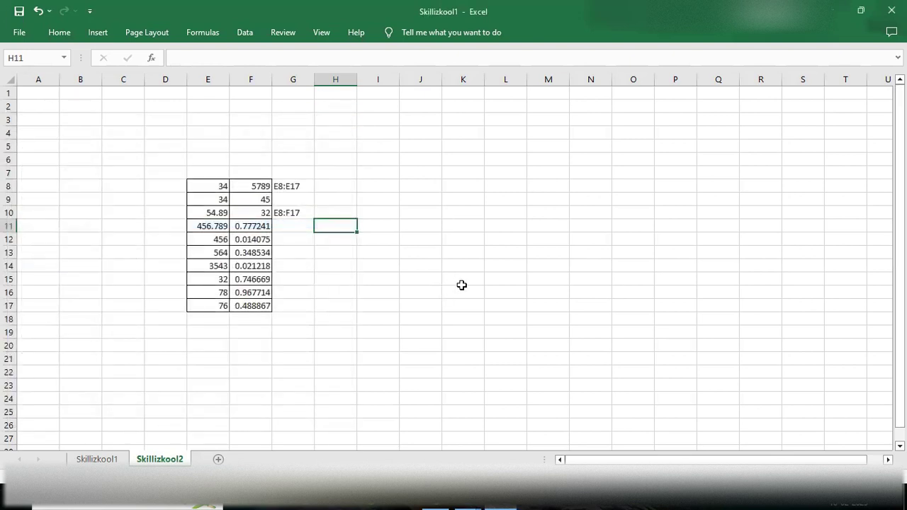
Step: Enter [], a comma, 0 and 0.00 in cells L15 through L18
left_click_drag(462, 279, 482, 372)
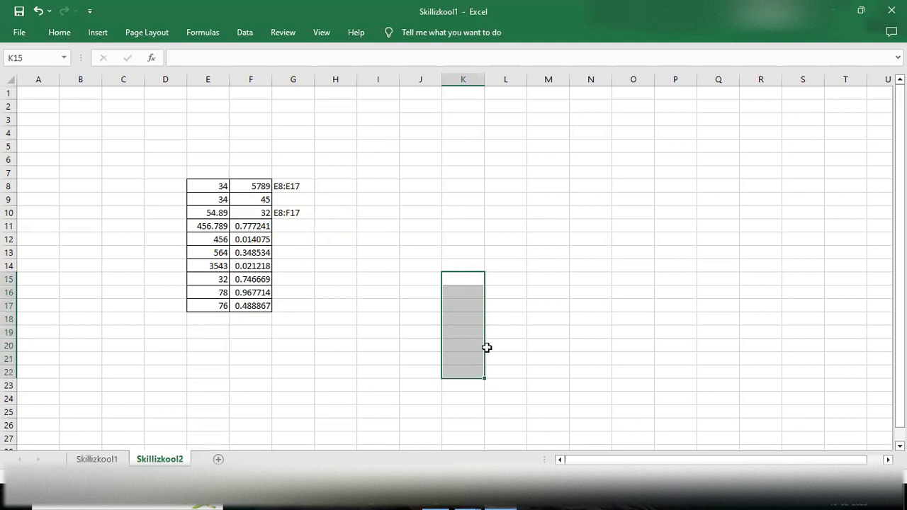
left_click(510, 279)
double_click(512, 281)
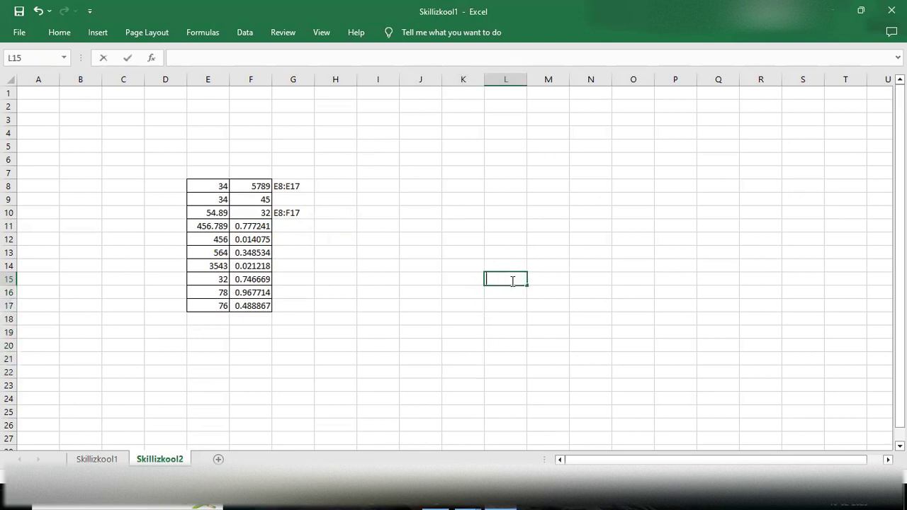
type("[]")
key("Return")
type(",")
key("Return")
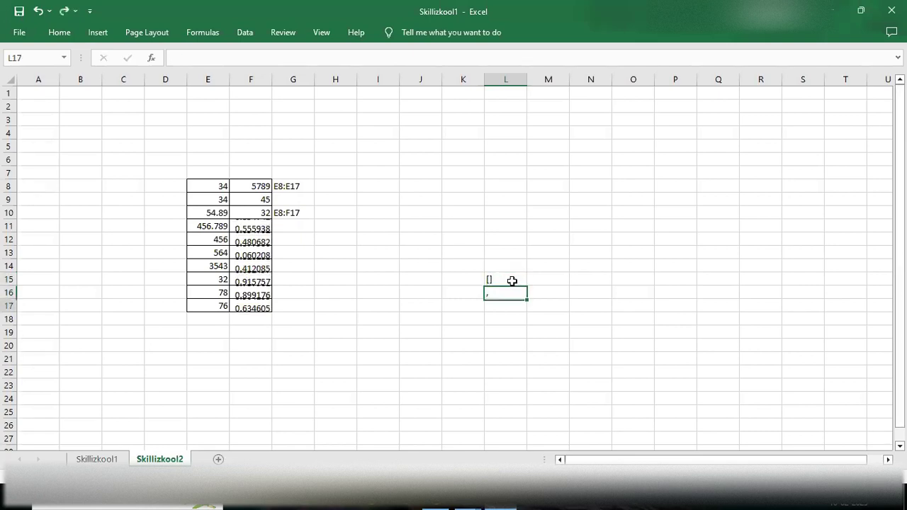
type("0")
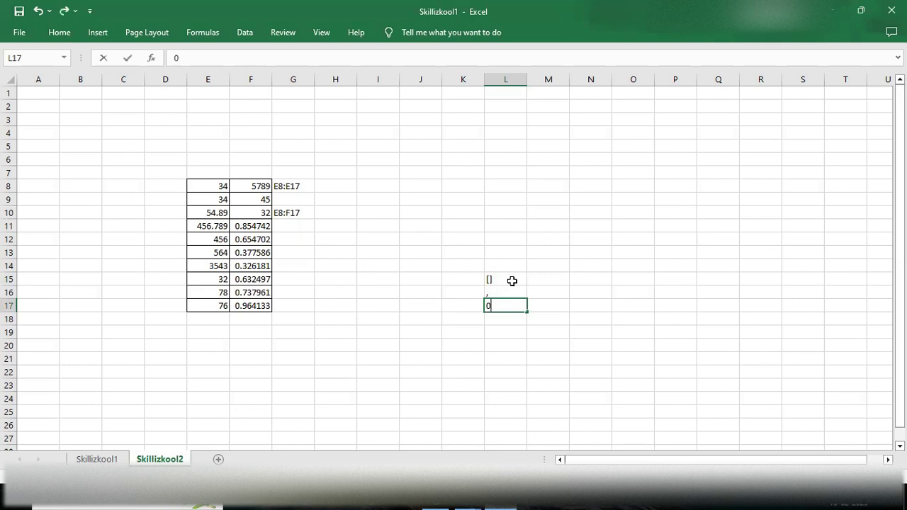
key("Return")
type("0.00")
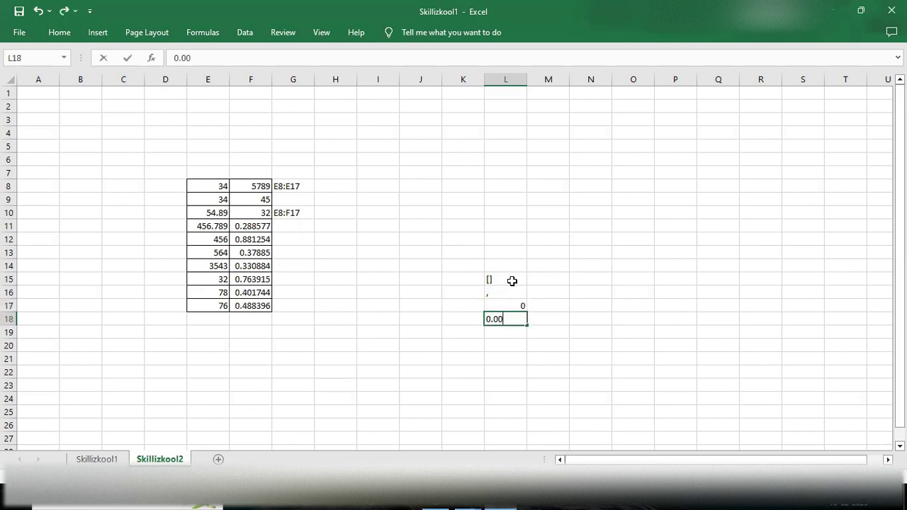
key("Return")
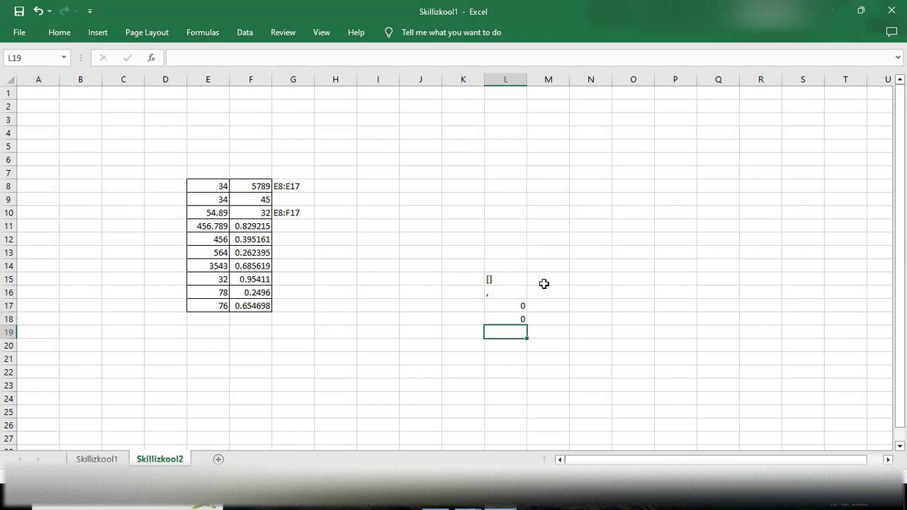
Step: Re-enter L18 as '0.00 so it keeps 0.00 stored as text
left_click(504, 320)
double_click(503, 321)
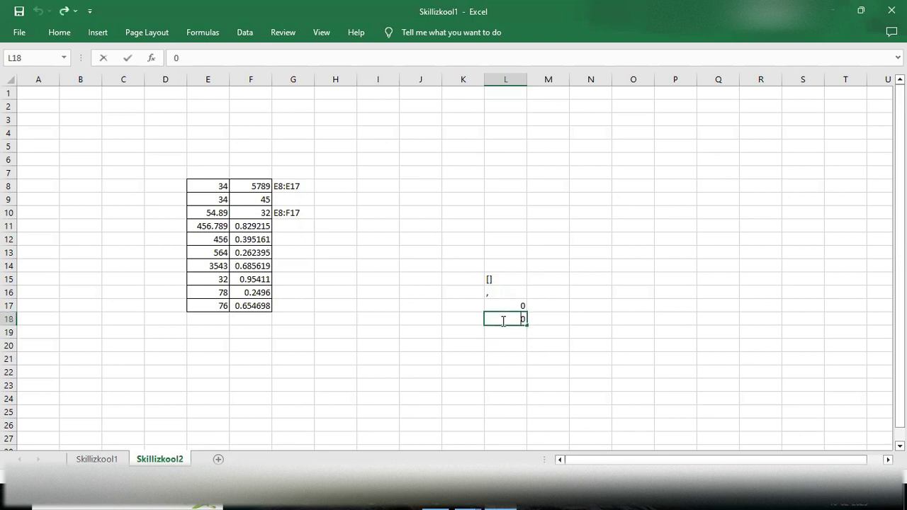
type(".00")
left_click(505, 332)
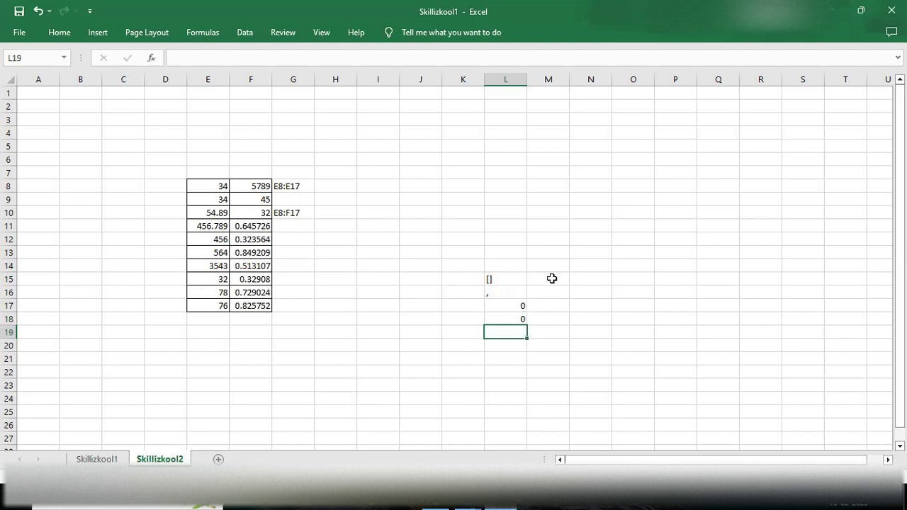
left_click(502, 319)
double_click(502, 319)
key("BackSpace")
type("'0.00")
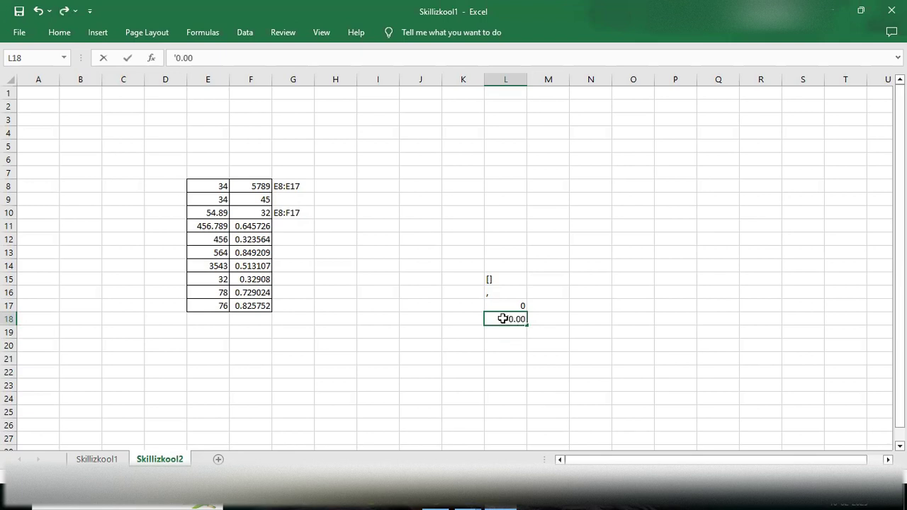
key("Return")
left_click(549, 278)
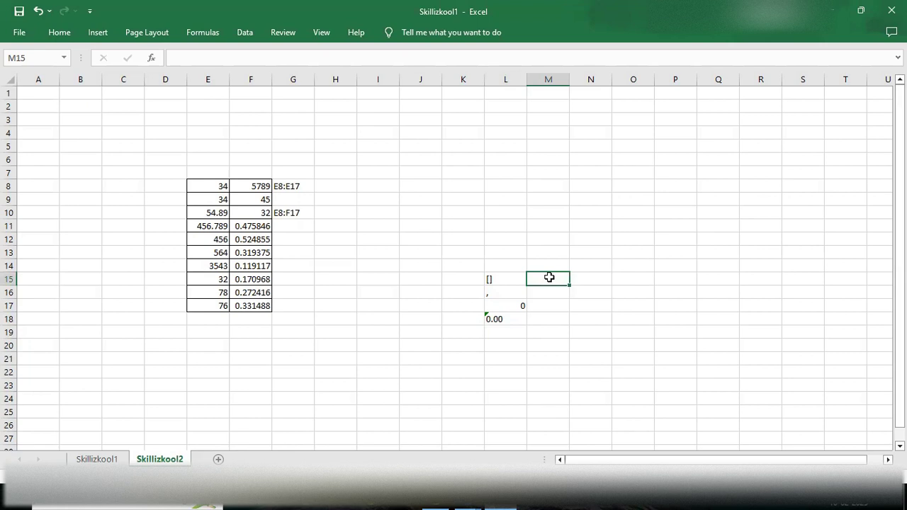
Step: Write 'if condition' in M15, a ';' in L19 and 'else part' in M19
double_click(549, 277)
type("if conditio")
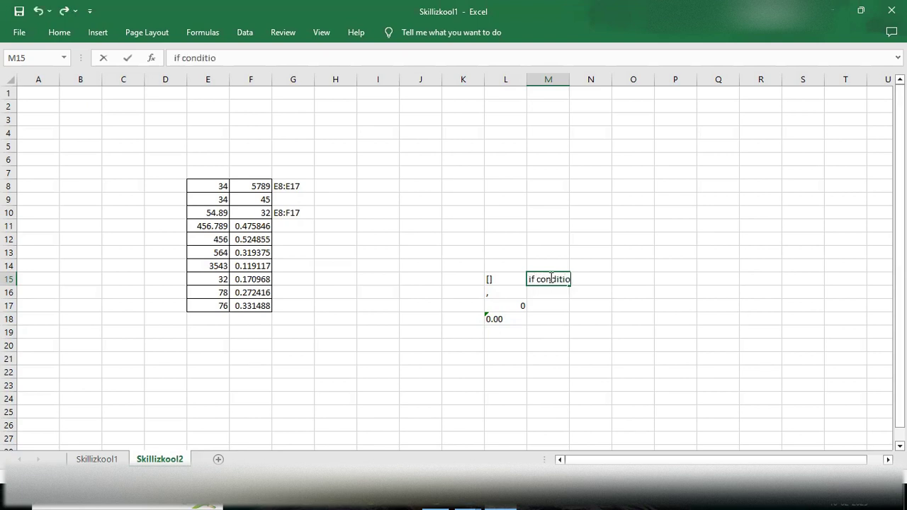
type("n")
left_click(496, 334)
type(";")
left_click(551, 333)
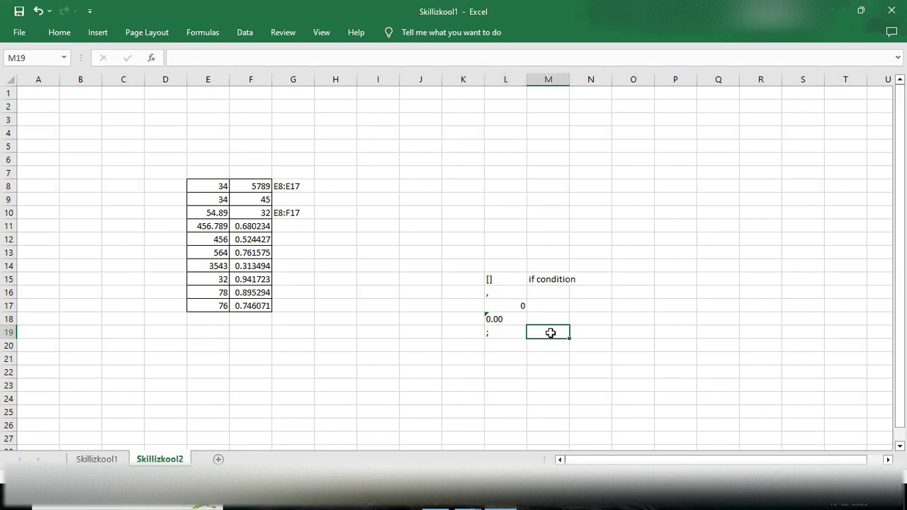
double_click(550, 333)
type("else part")
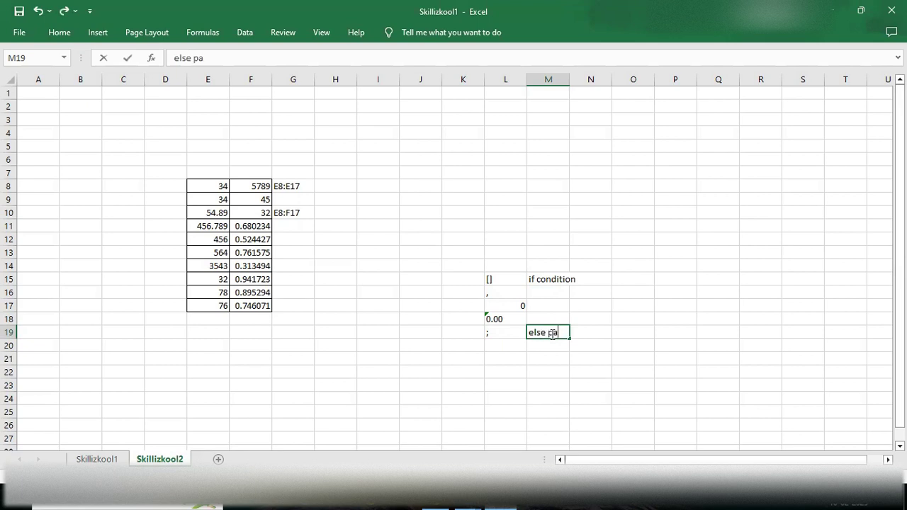
left_click(544, 292)
Step: Fill M16:M18 with 'thousand separator', 'the default value' and 'having two decimal places.'
double_click(546, 293)
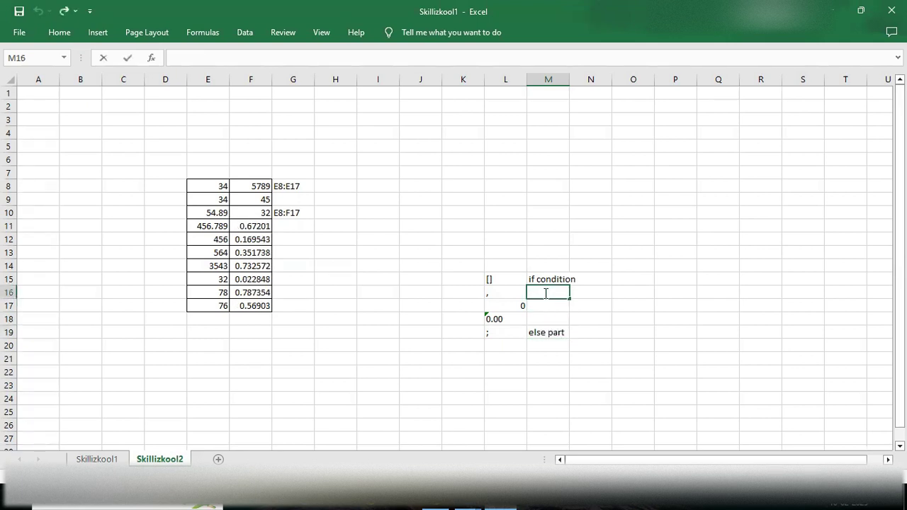
type("thousand sep")
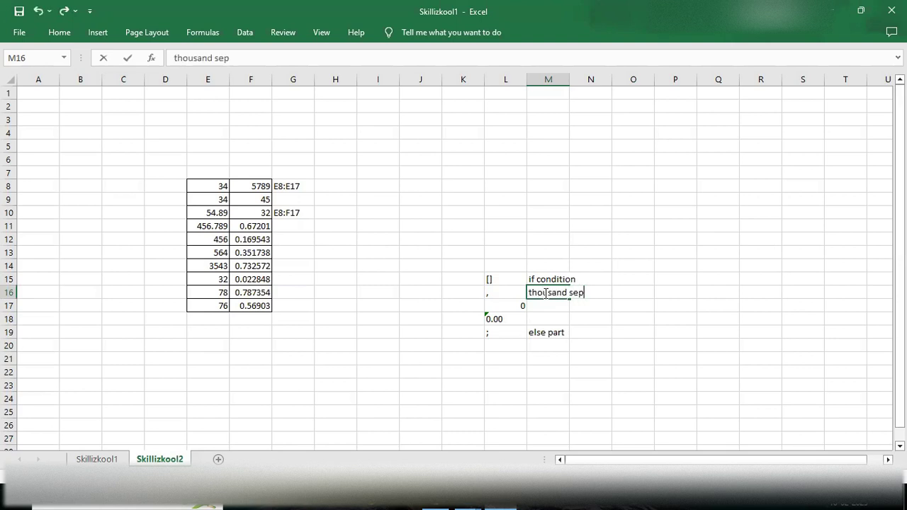
type("aratoe")
key("BackSpace")
type("rator")
key("Return")
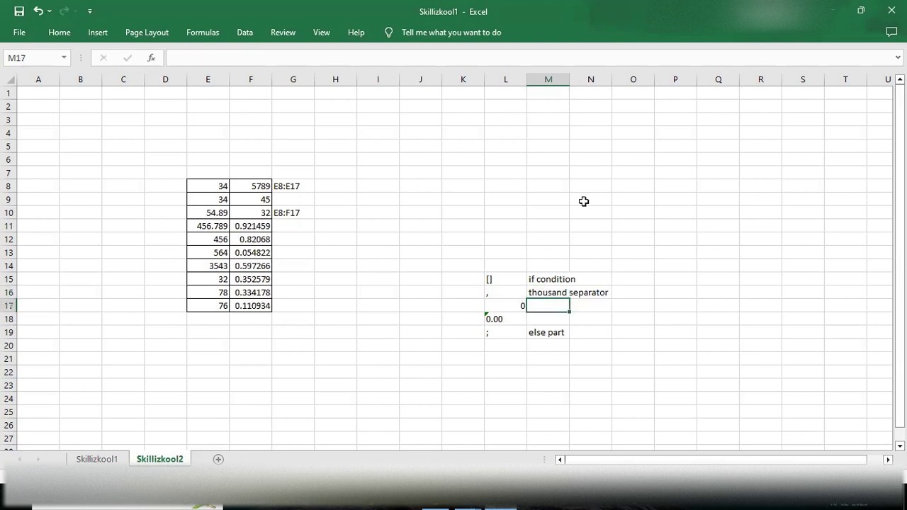
double_click(551, 304)
type("the defau")
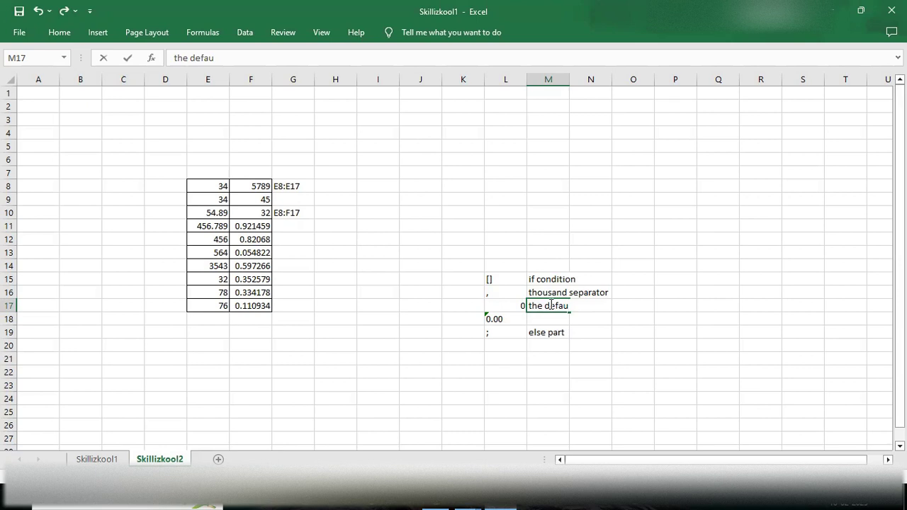
type("lt value")
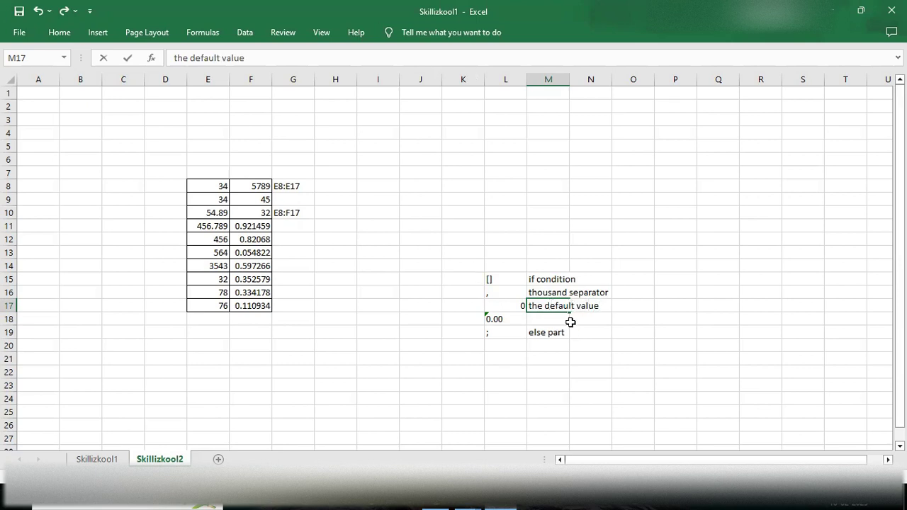
left_click(557, 316)
double_click(558, 316)
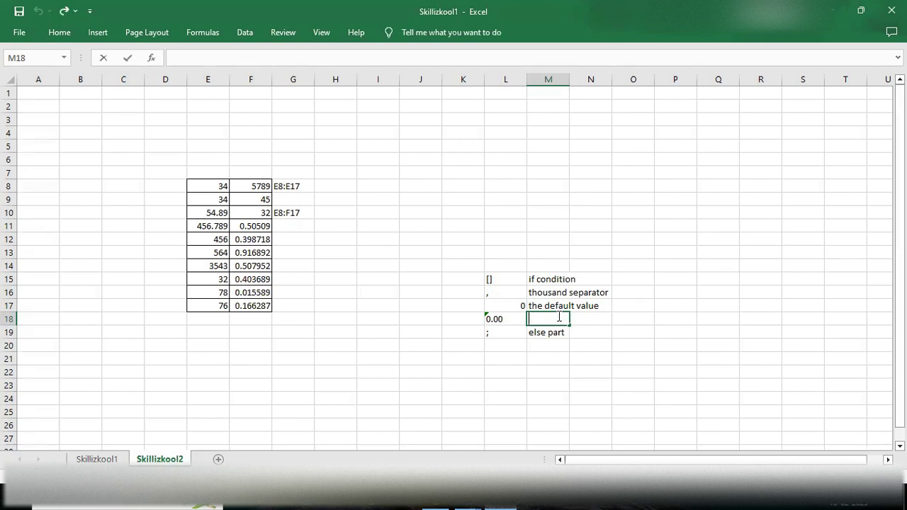
type("having two decimal places.")
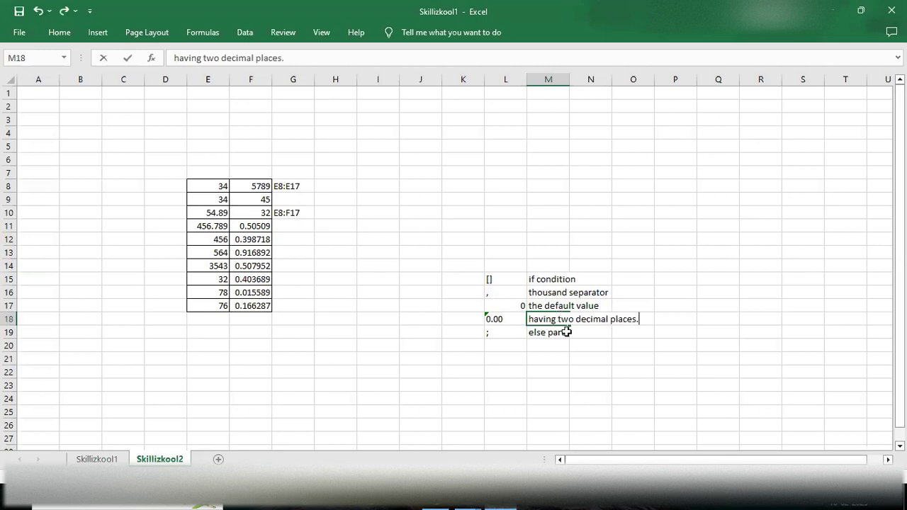
key("Return")
left_click(546, 359)
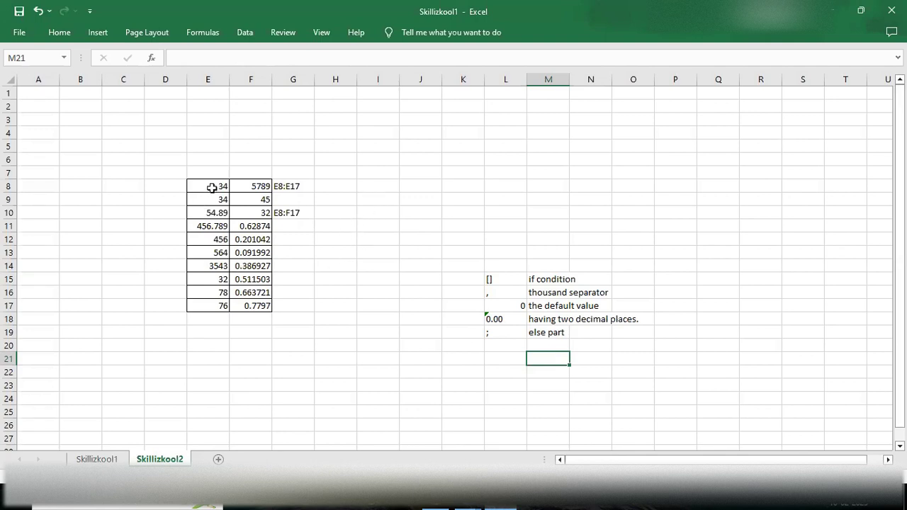
Step: Apply the custom whole-number 0 format to E8:E17
left_click_drag(211, 188, 220, 297)
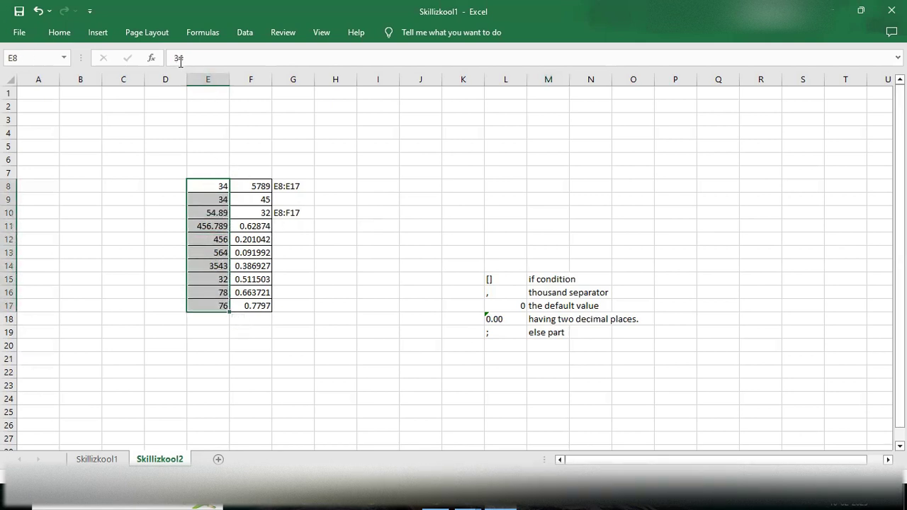
key("ctrl+1")
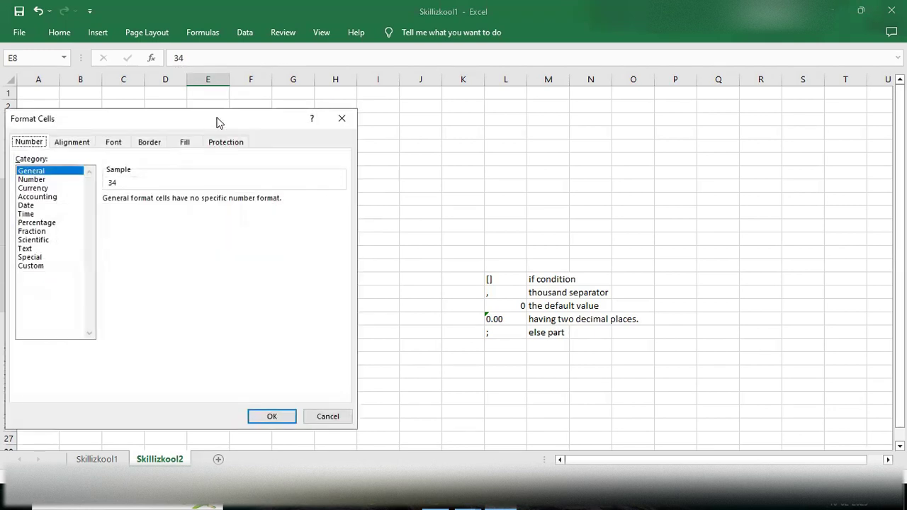
left_click_drag(219, 122, 510, 107)
left_click(322, 252)
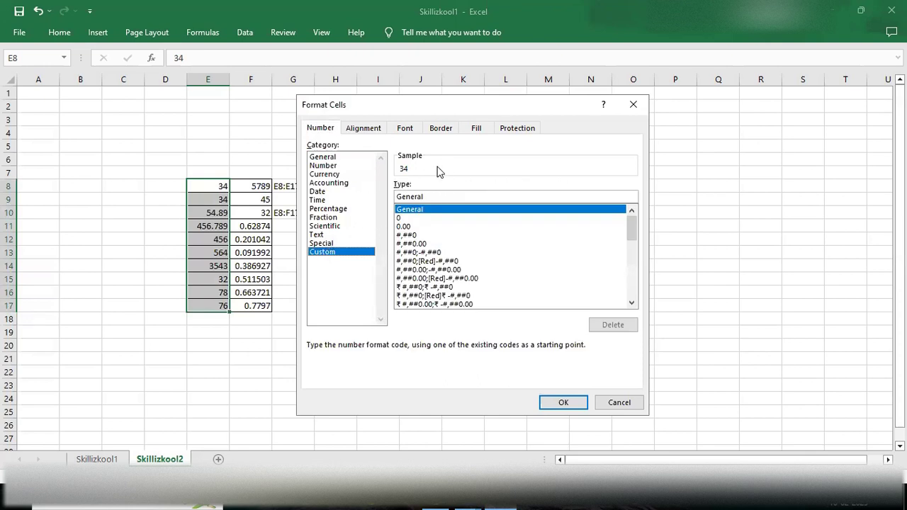
left_click(401, 218)
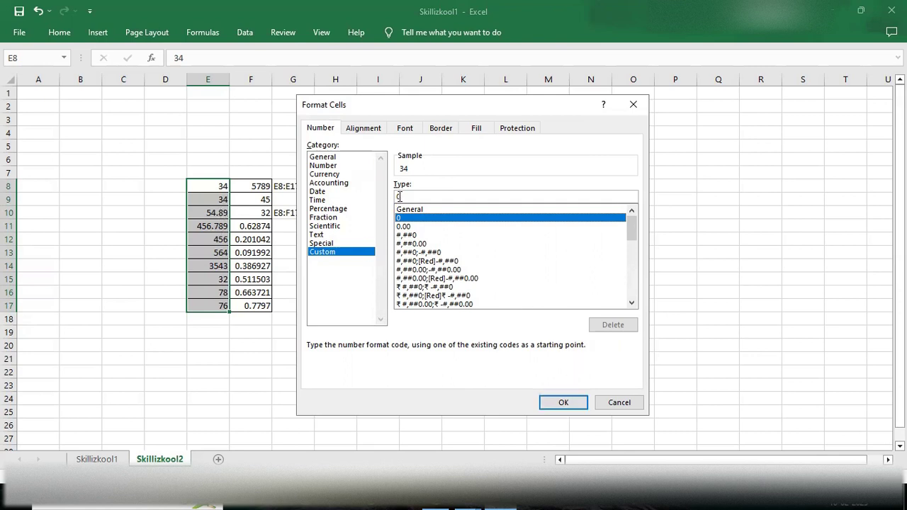
left_click(563, 403)
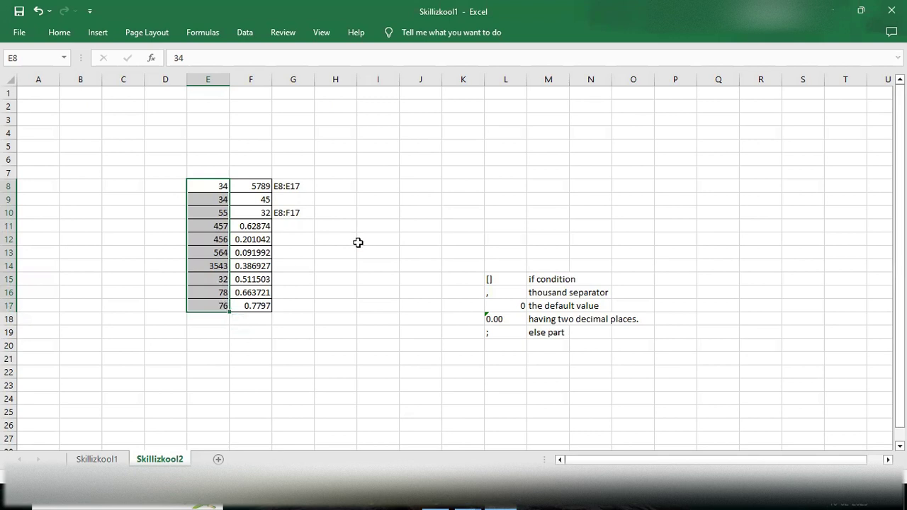
Step: Change E8:E17's custom format code from 0 to 0.00
key("ctrl+1")
left_click(323, 253)
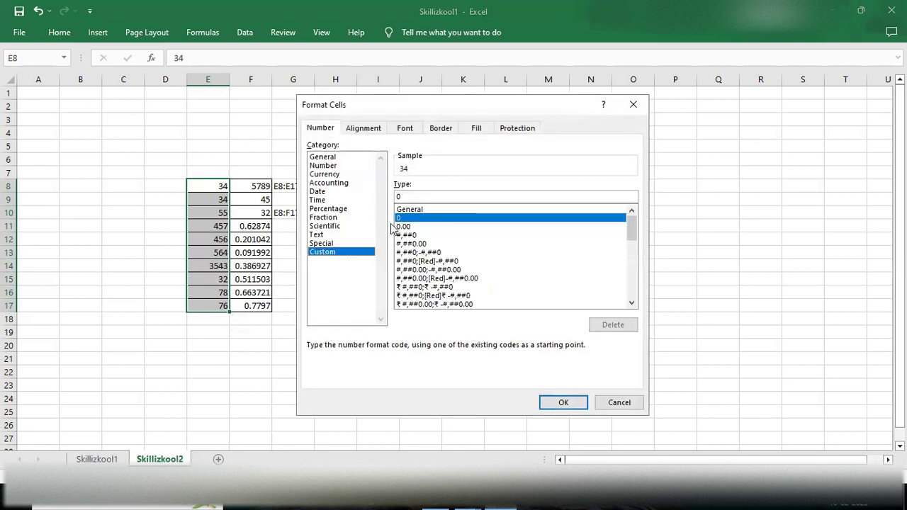
left_click(415, 194)
type(".00")
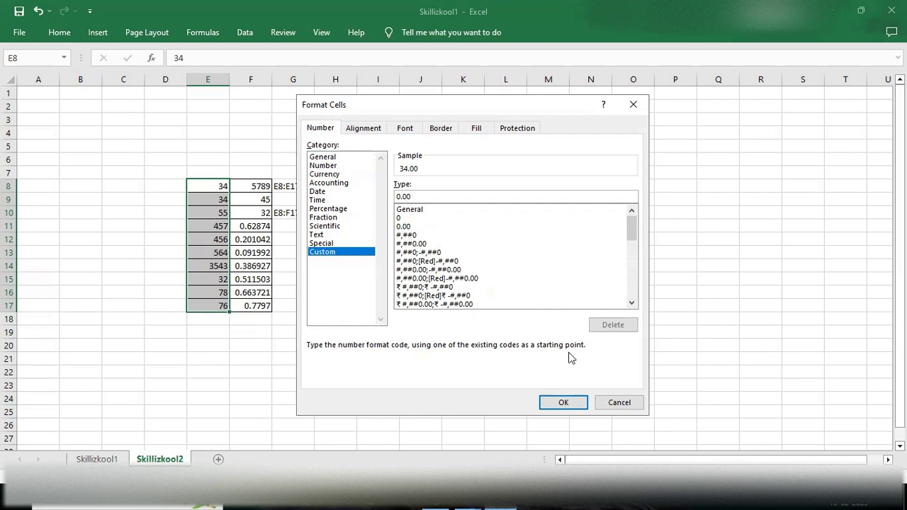
left_click(563, 402)
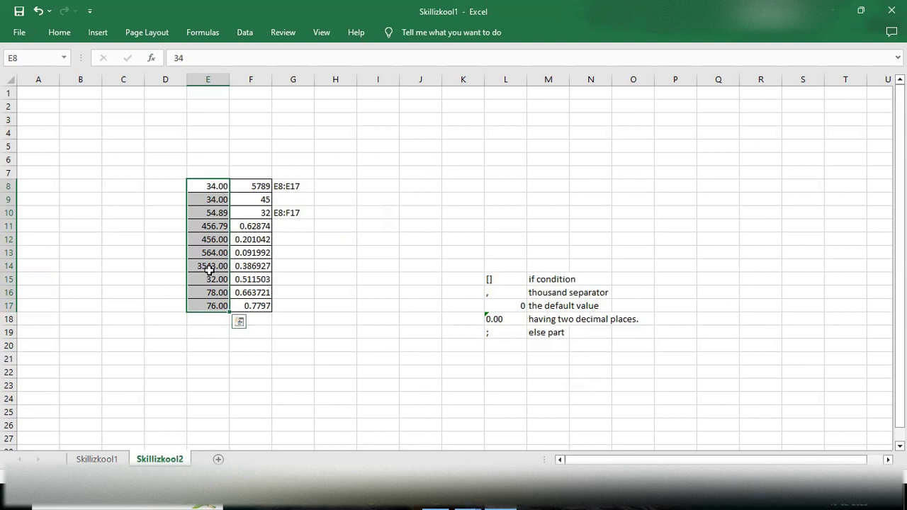
Step: Check the custom 0.00 format code in Format Cells and close it unchanged
key("ctrl+1")
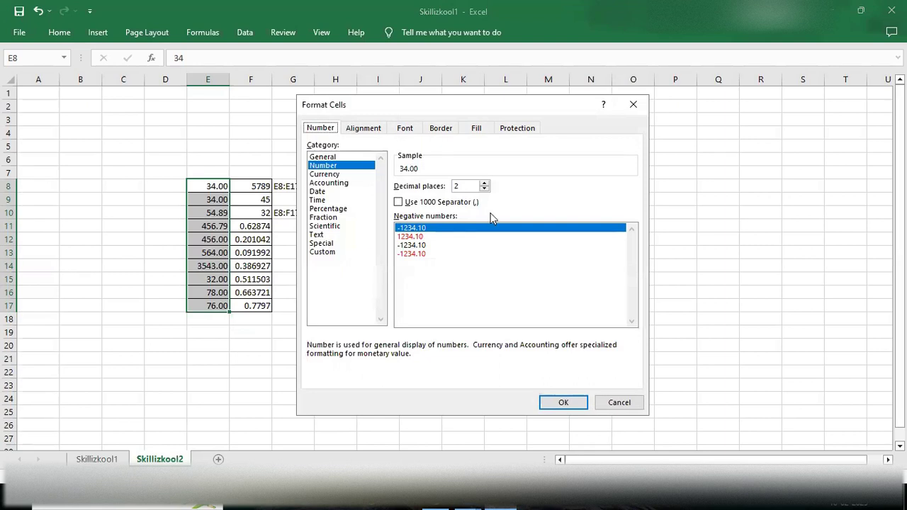
left_click(323, 252)
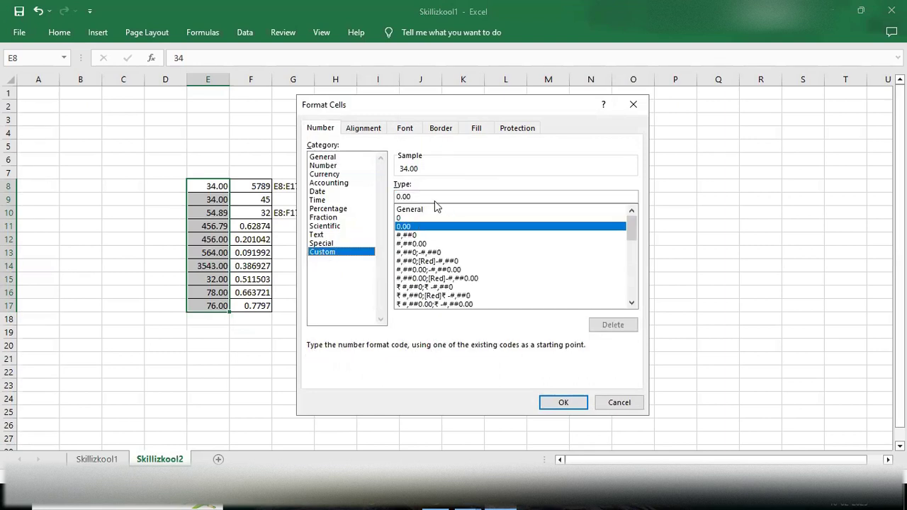
left_click(415, 197)
left_click(632, 105)
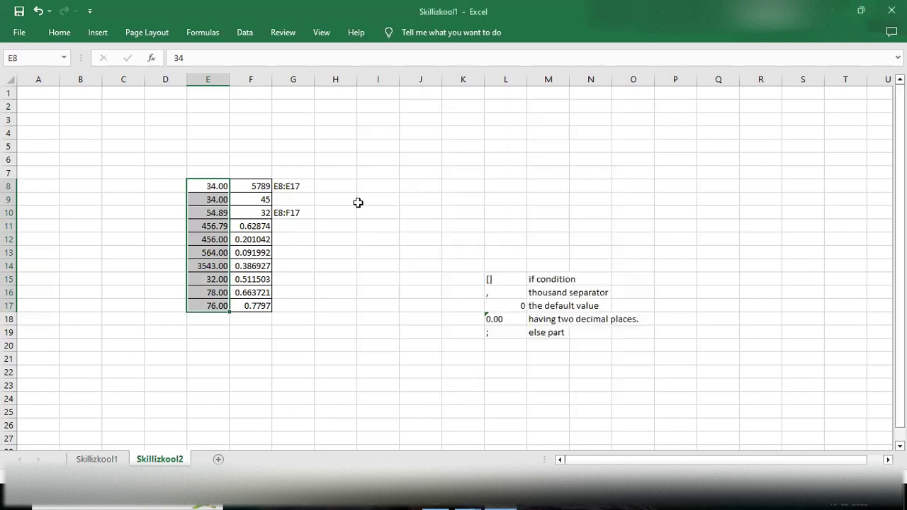
Step: Edit the entry in cell E13
double_click(207, 249)
type("-")
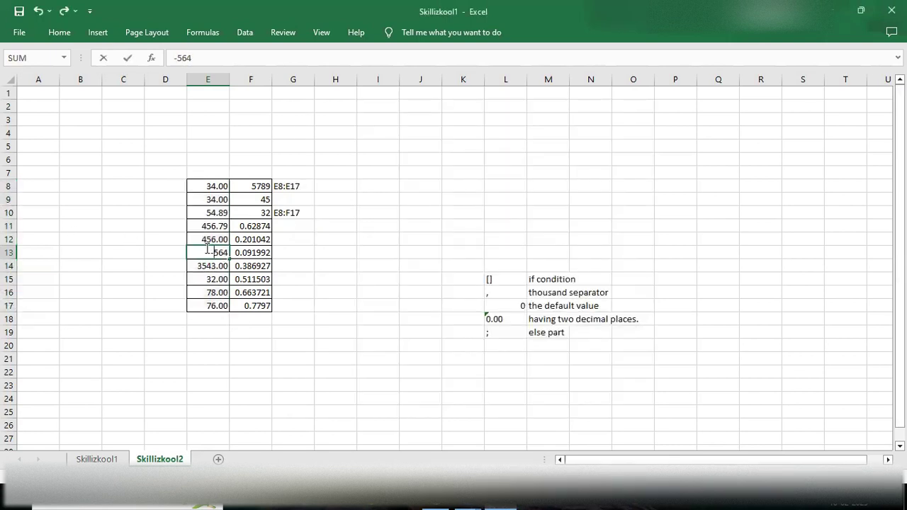
type("-")
key("End")
Step: Clear E15's entry, deleting the stray G15, E16 and F16 references
double_click(206, 279)
type("-")
left_click(202, 292)
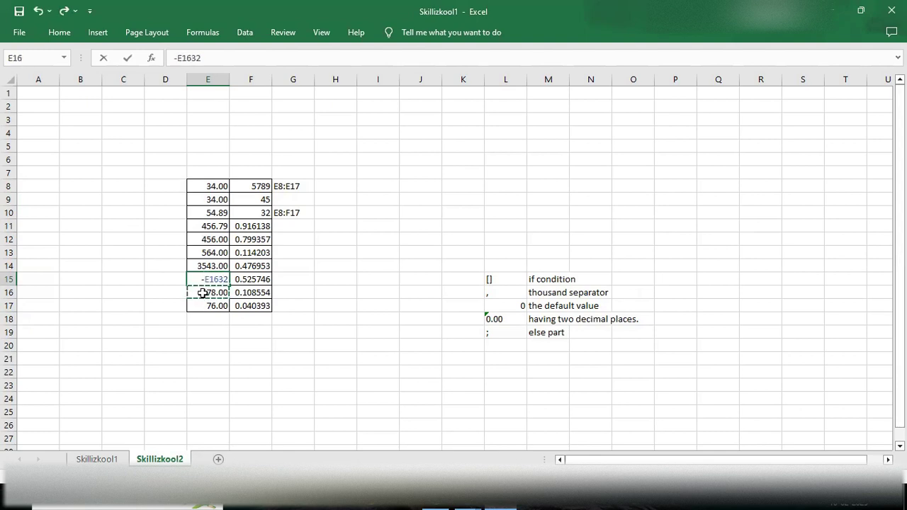
key("F2")
left_click(294, 279)
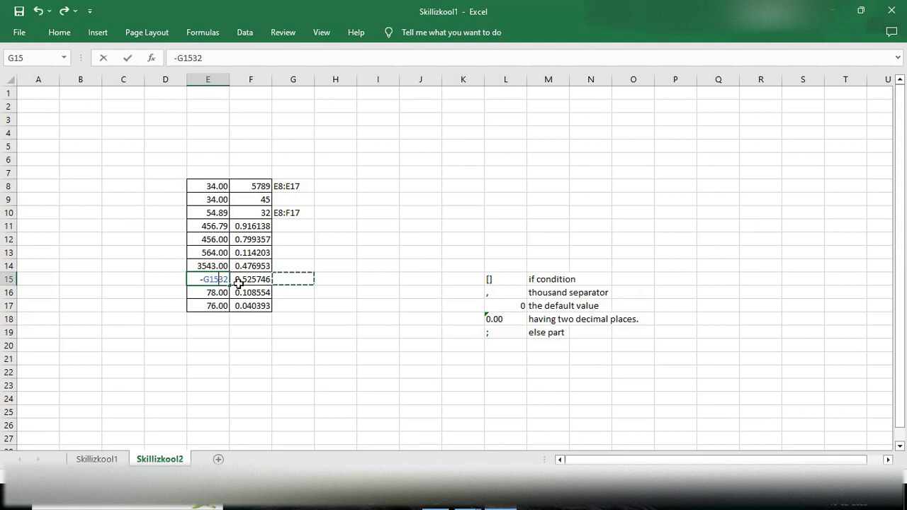
key("ctrl+z")
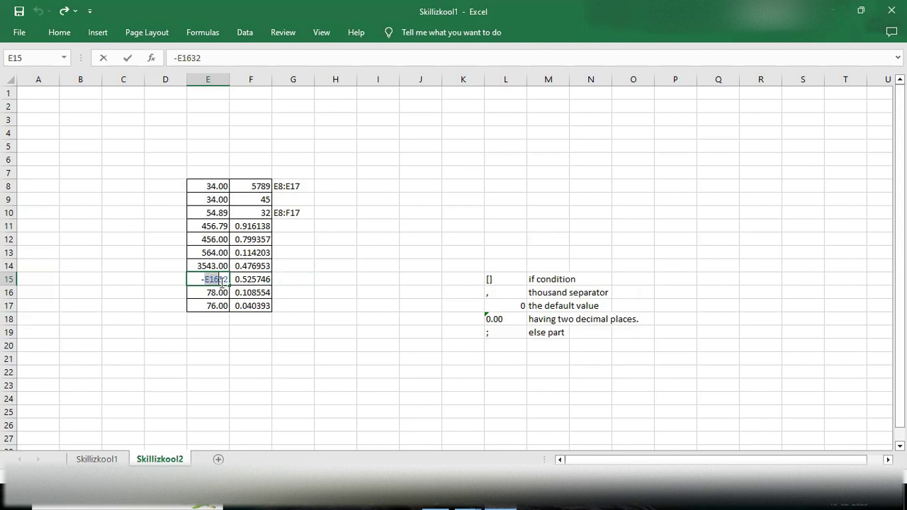
type("G15")
key("BackSpace")
key("BackSpace")
key("BackSpace")
left_click(208, 297)
key("BackSpace")
key("BackSpace")
key("BackSpace")
type("=")
left_click(251, 292)
key("BackSpace")
key("BackSpace")
key("BackSpace")
key("BackSpace")
key("BackSpace")
key("BackSpace")
key("BackSpace")
Step: Enter -32 in cell E15
left_click_drag(208, 92, 208, 173)
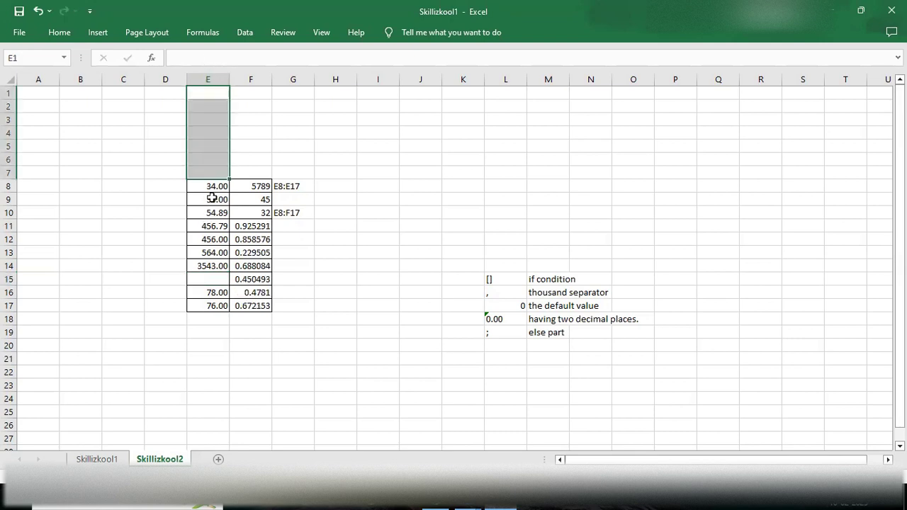
left_click(240, 132)
left_click(201, 279)
double_click(207, 280)
type("-32")
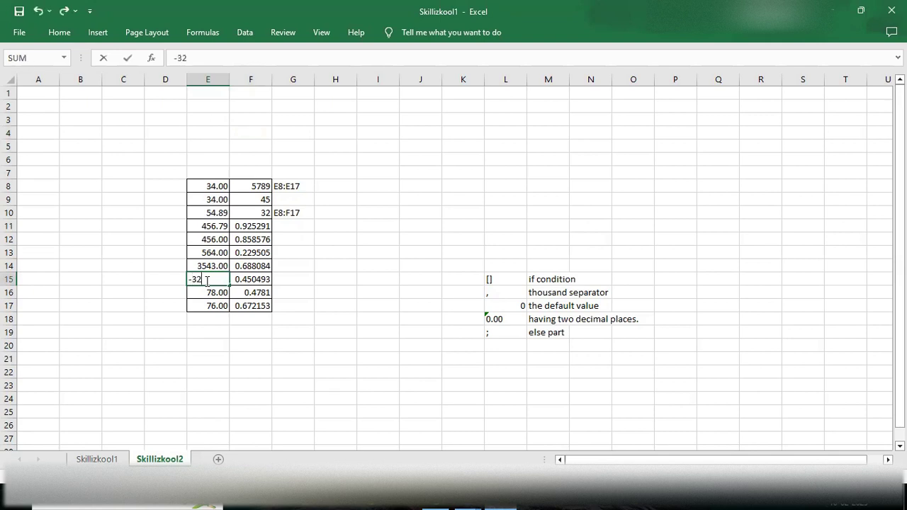
left_click(222, 330)
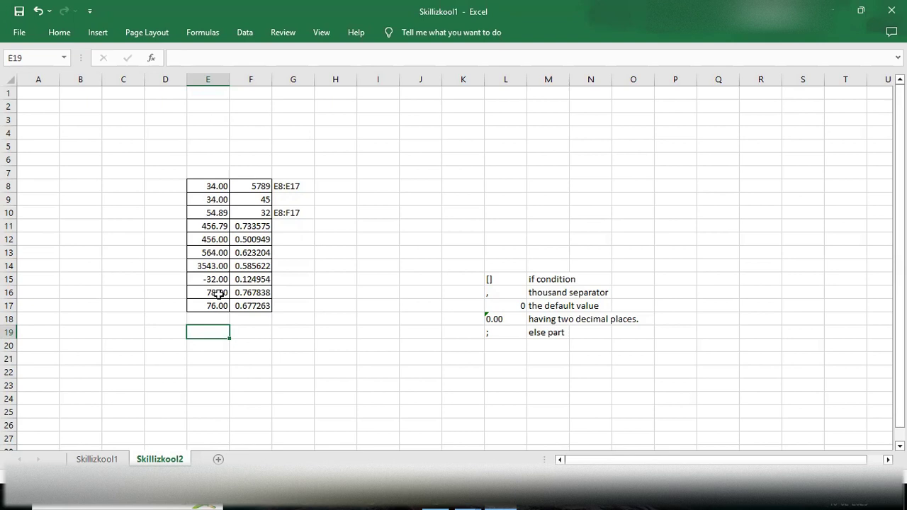
Step: Edit E12, deleting the stray E16 reference from its entry
left_click(200, 238)
double_click(200, 239)
type("-")
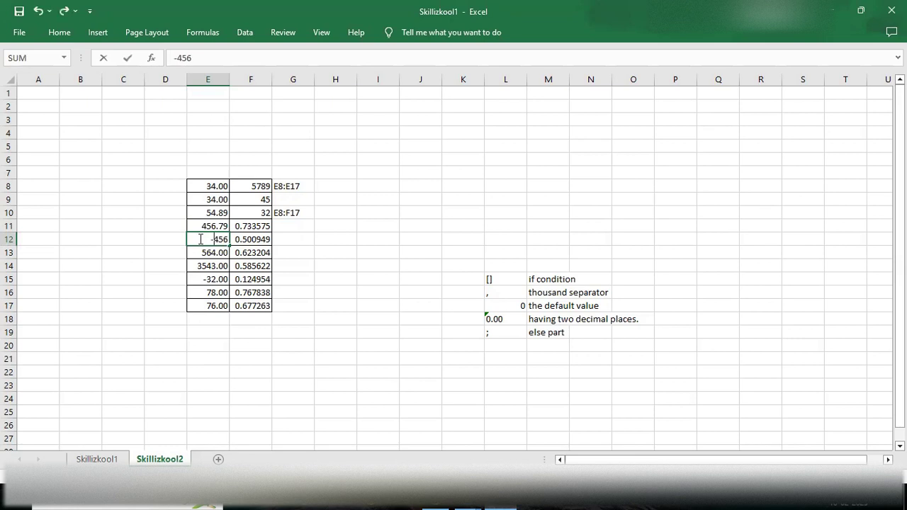
left_click(205, 291)
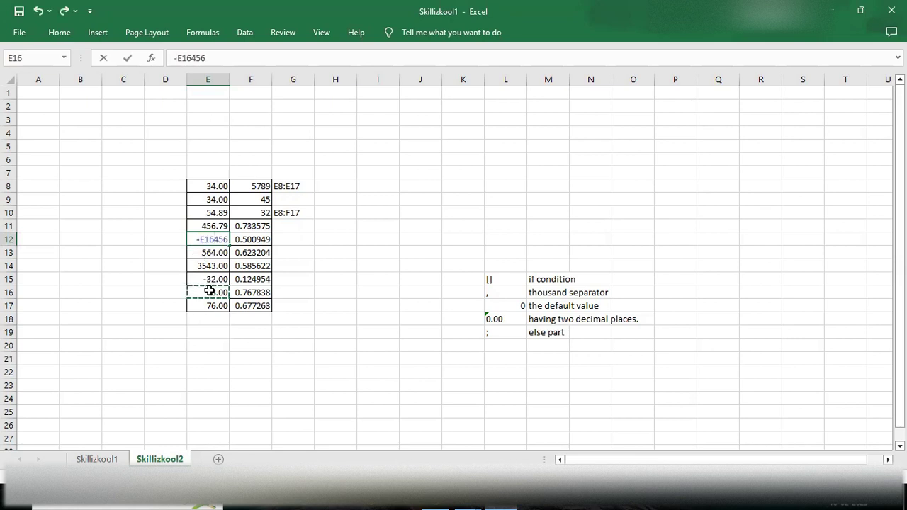
key("F2")
left_click(210, 291)
key("shift+Left")
key("shift+Left")
key("shift+Left")
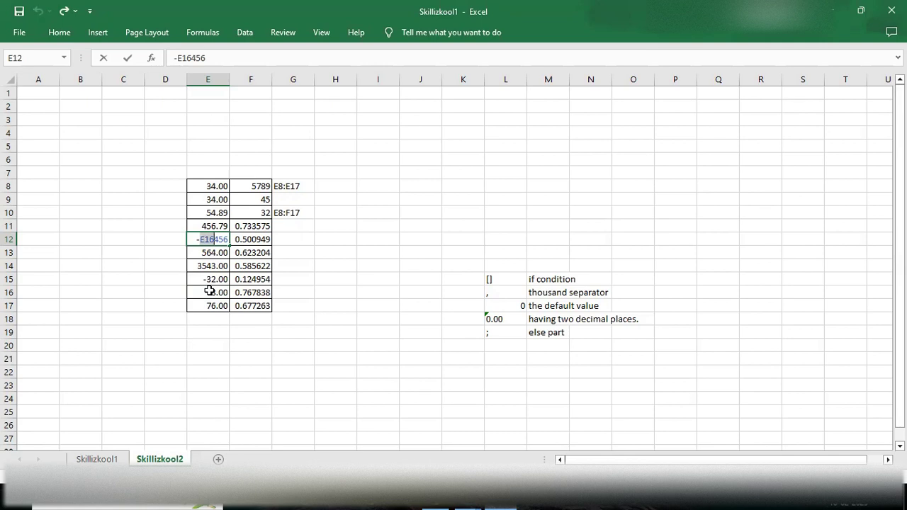
key("BackSpace")
Step: Erase E12's garbled entry and enter -456
left_click(216, 125)
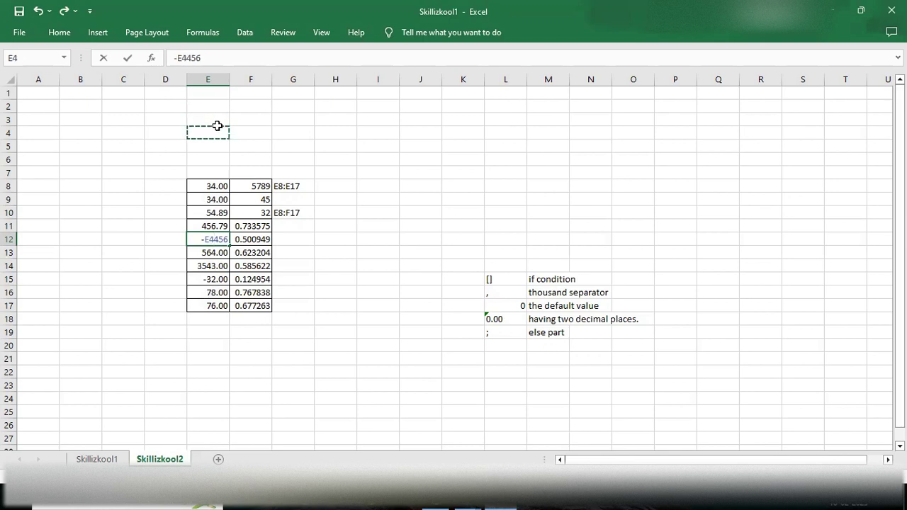
key("F2")
double_click(201, 240)
left_click(201, 239)
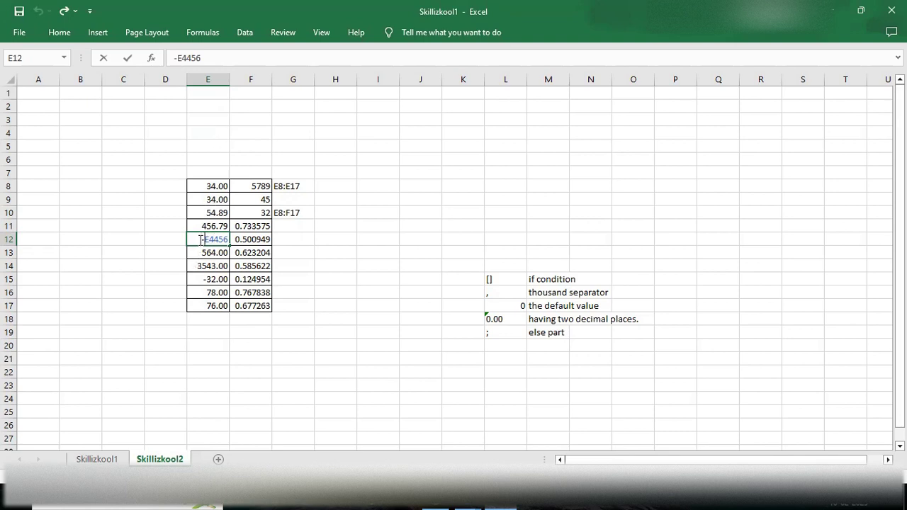
key("BackSpace")
key("BackSpace")
key("BackSpace")
key("BackSpace")
key("BackSpace")
type("-")
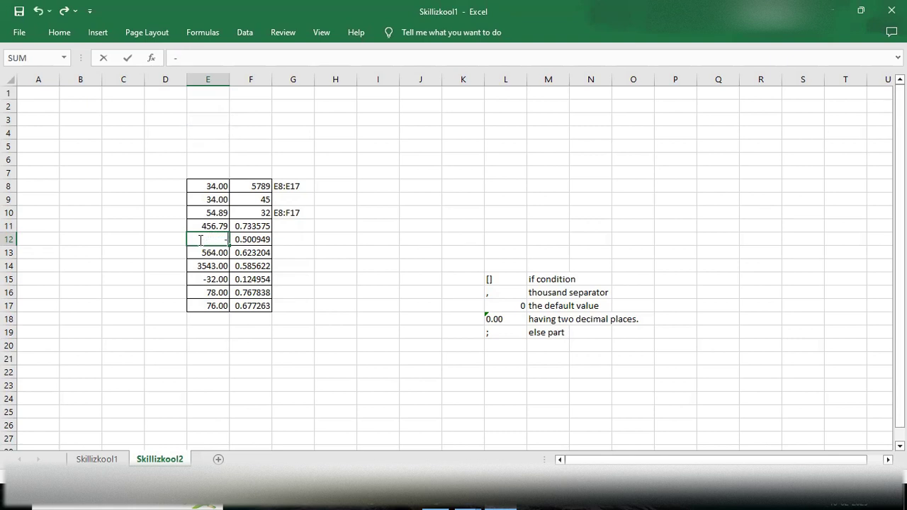
type("456")
left_click(212, 290)
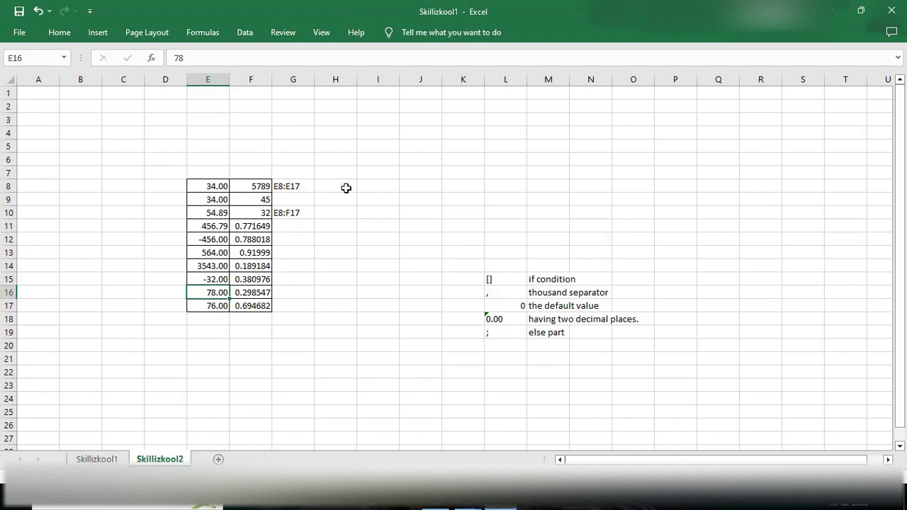
Step: For E8:E17, open the Custom number format and erase the 0.00 code
left_click_drag(207, 186, 226, 306)
key("ctrl+1")
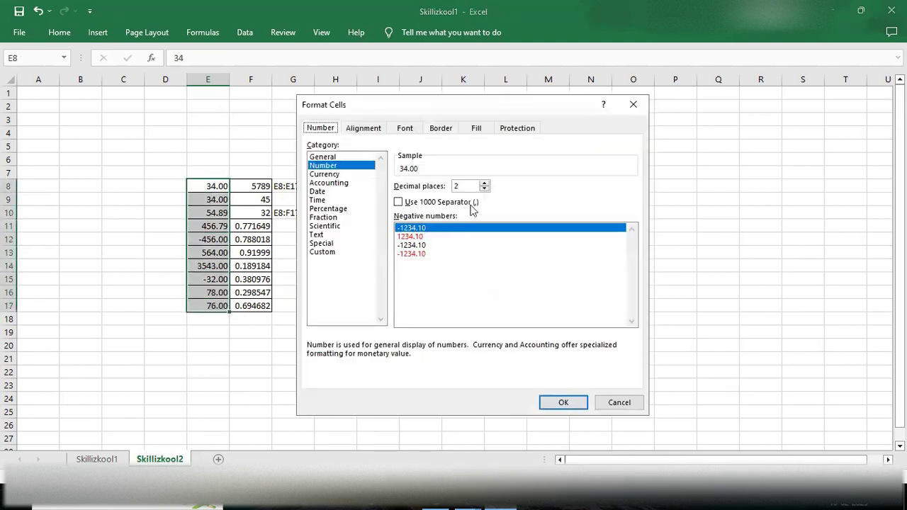
left_click(321, 253)
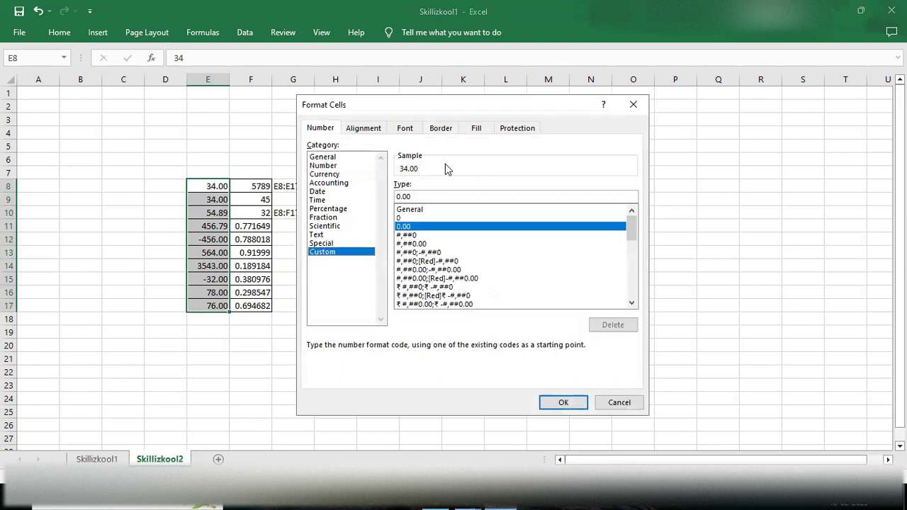
left_click(416, 197)
key("BackSpace")
key("BackSpace")
key("BackSpace")
key("BackSpace")
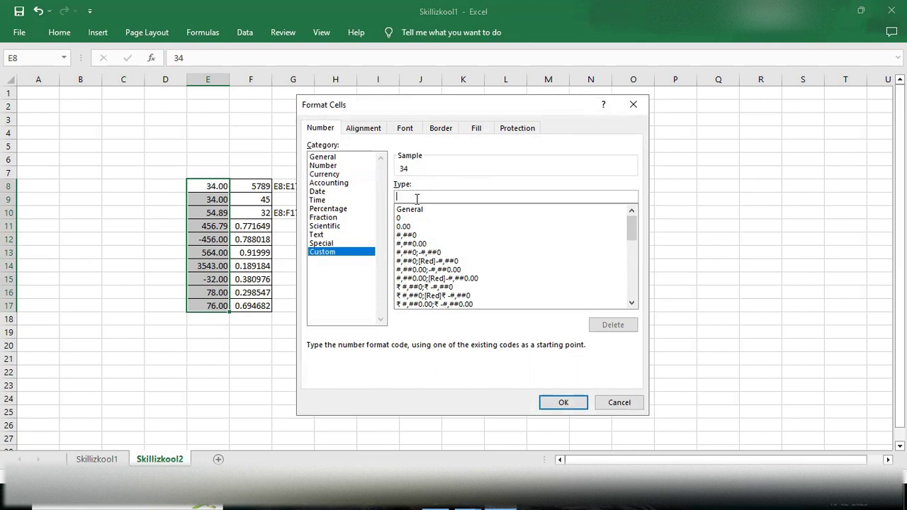
Step: Type the conditional format code [>0]0,"K";0.00,"K" into the Custom Type box
type("]")
key("BackSpace")
type("[")
type(">0")
type("]")
type("0")
type(";")
type("\"")
type("K")
type("\"")
type("0")
type(".00")
type(",")
type("\"")
type("K")
left_click(419, 197)
type("K")
left_click(424, 197)
type(";")
Step: Try applying the drafted code, removing the trailing K after Excel rejects it
left_click(570, 404)
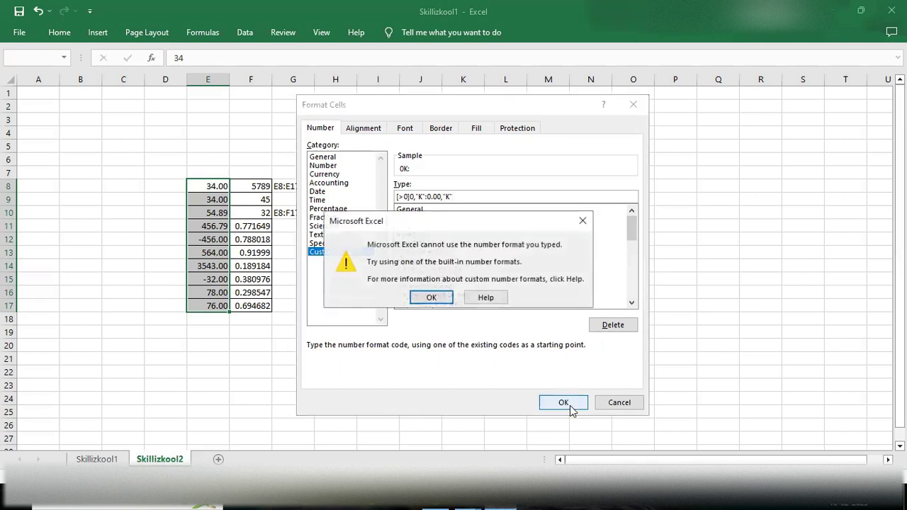
left_click(431, 297)
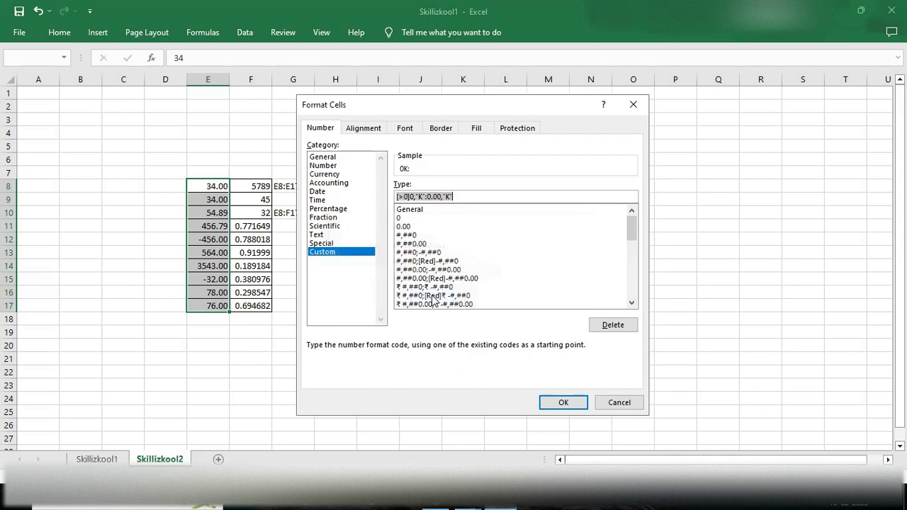
left_click(453, 196)
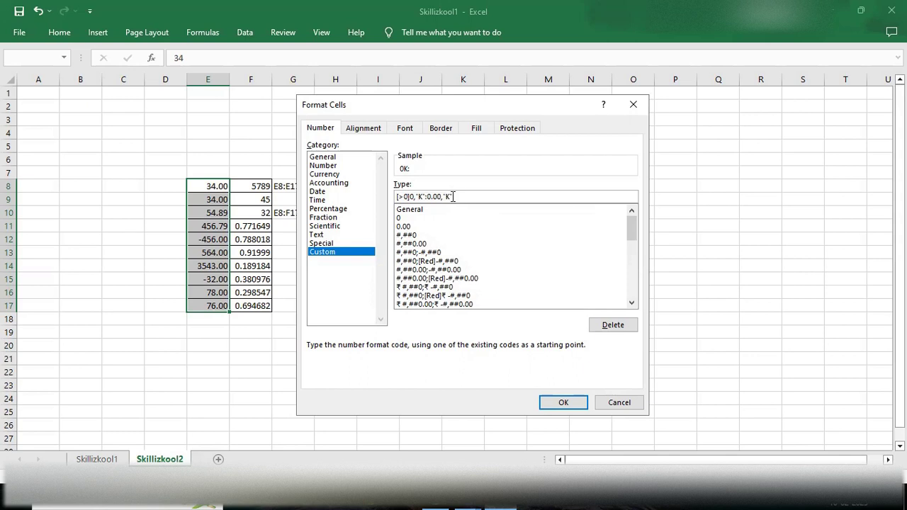
key("BackSpace")
key("BackSpace")
key("BackSpace")
key("BackSpace")
key("BackSpace")
key("BackSpace")
key("BackSpace")
key("BackSpace")
key("BackSpace")
left_click(559, 402)
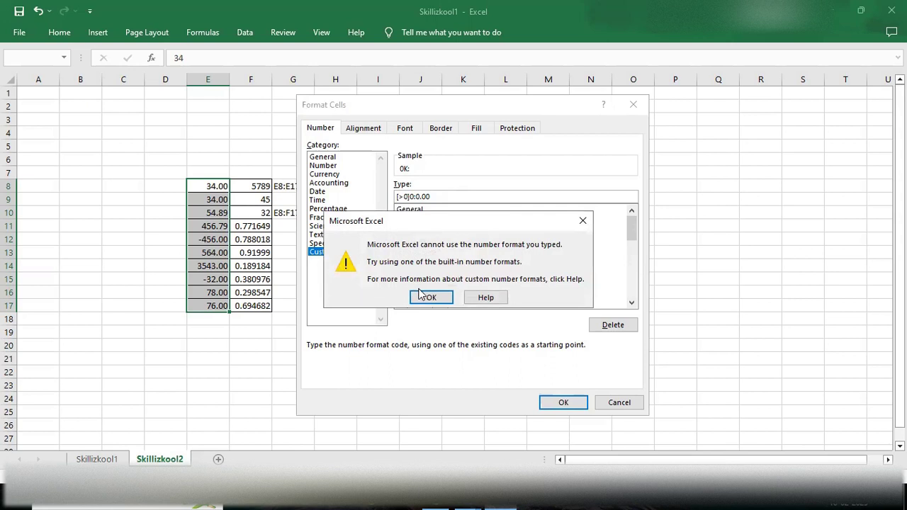
Step: Correct the code to [>0]0;0.00 and apply it to E8:E17
left_click(429, 298)
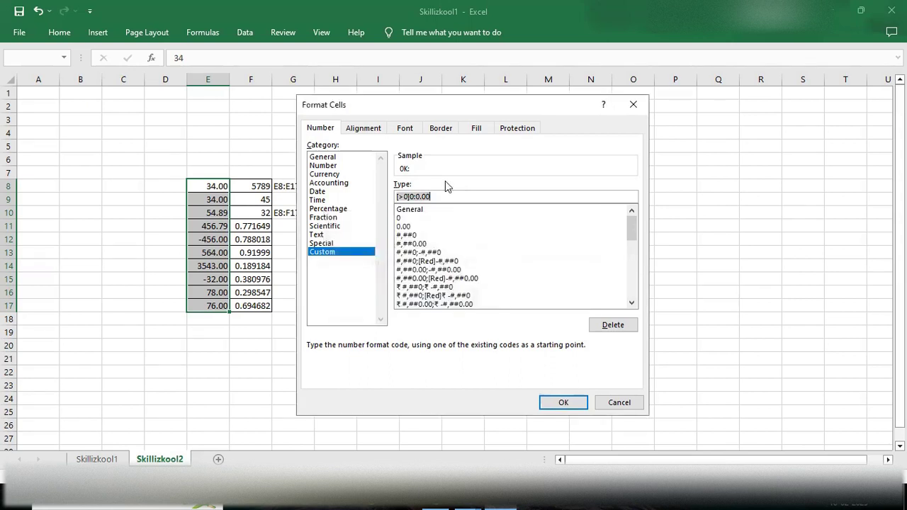
left_click(417, 197)
key("BackSpace")
type(";")
key("Return")
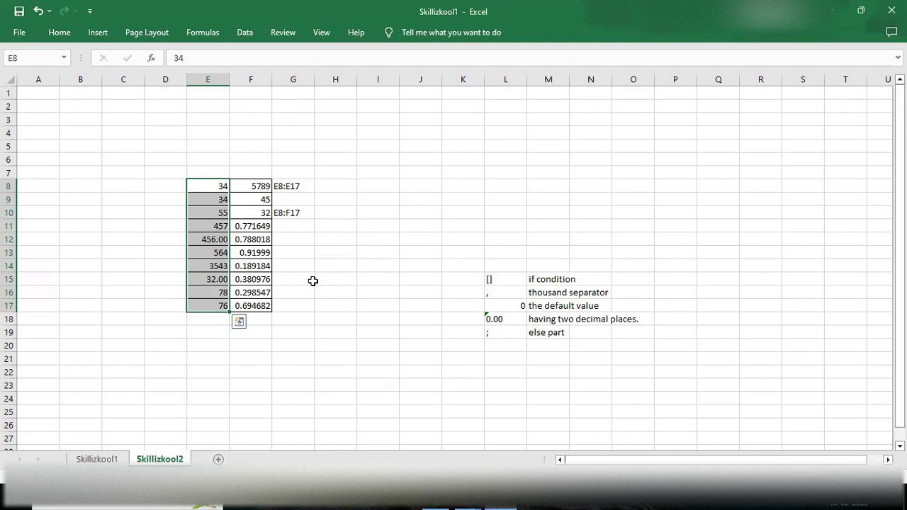
left_click(242, 263)
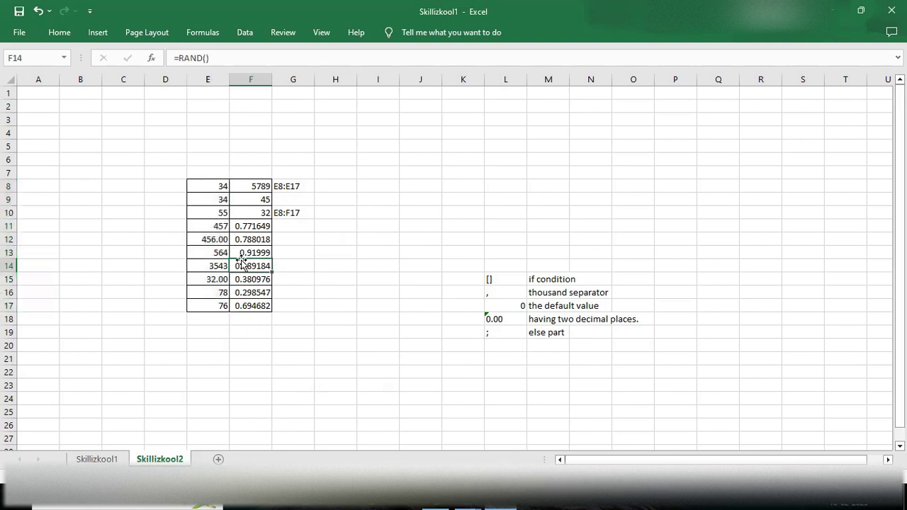
key("ctrl+Up")
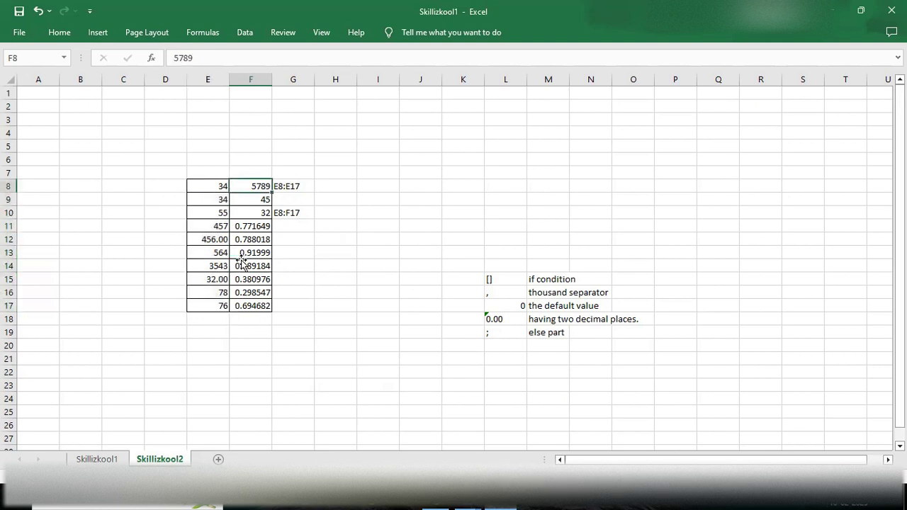
left_click(249, 249)
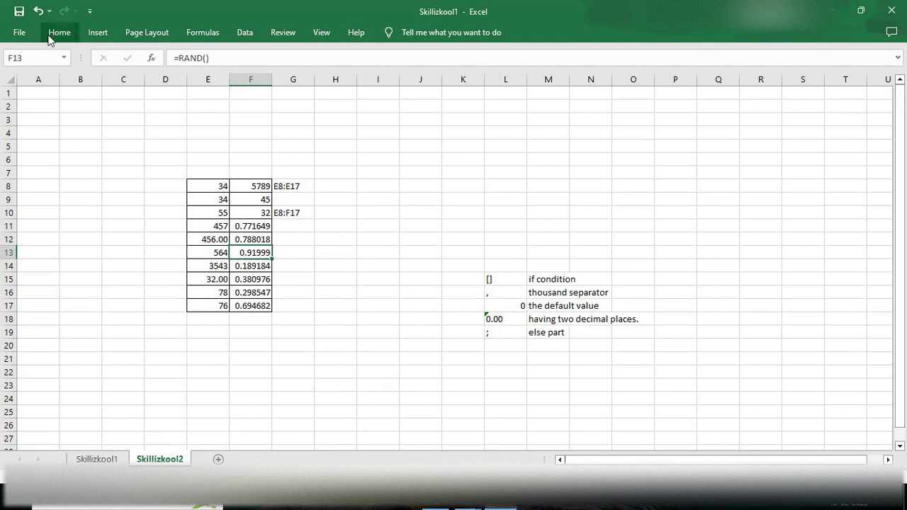
key("ctrl+1")
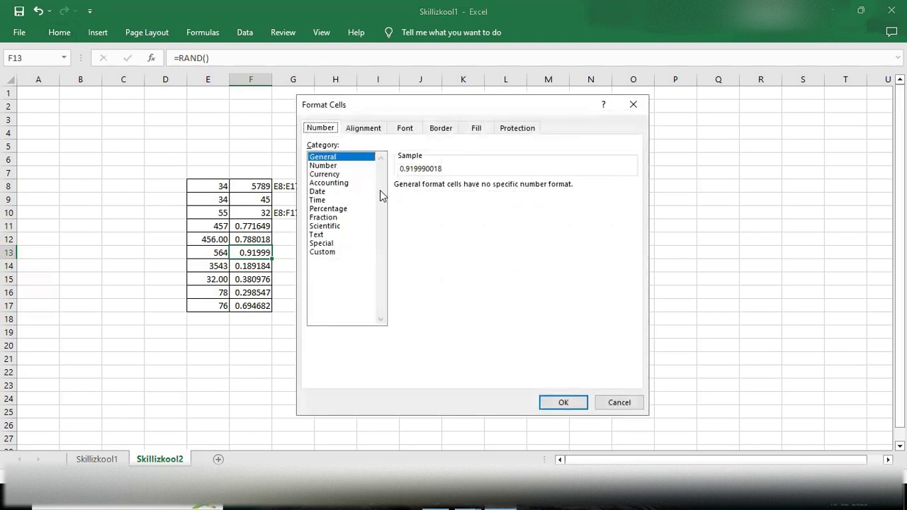
left_click(332, 243)
left_click(322, 253)
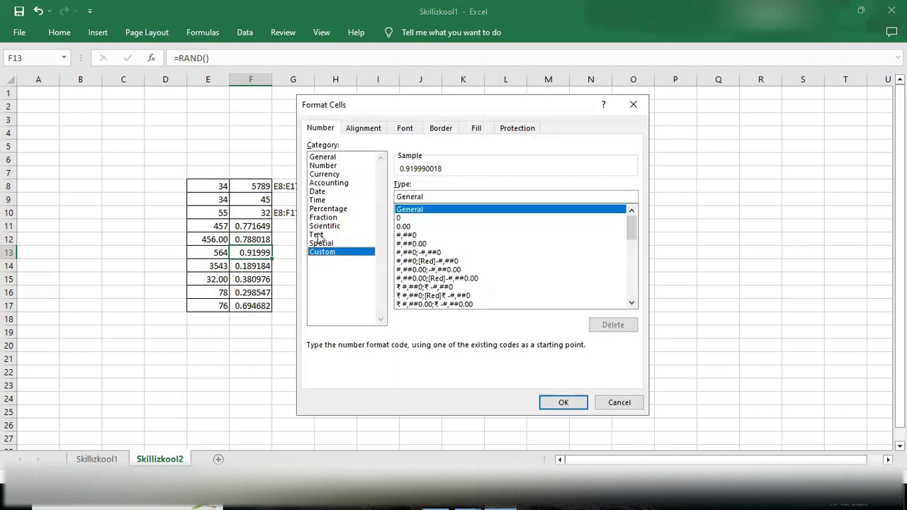
left_click(319, 235)
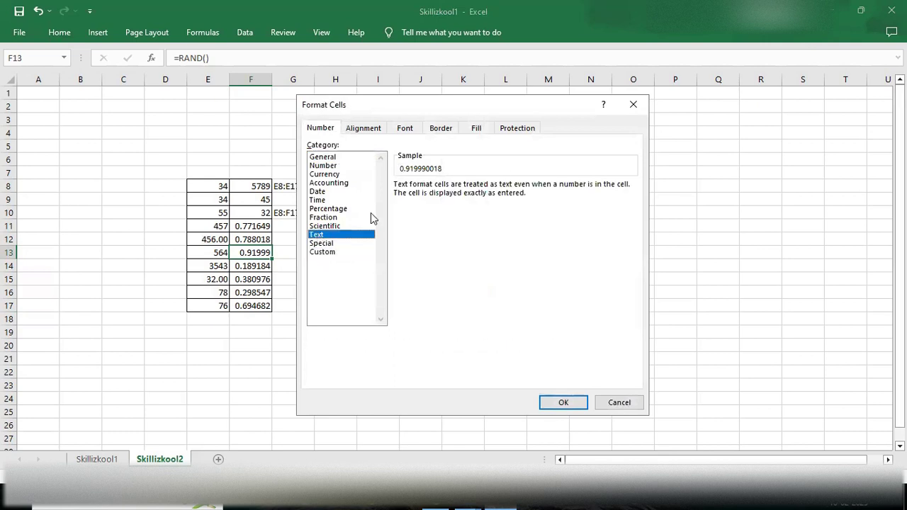
left_click(632, 105)
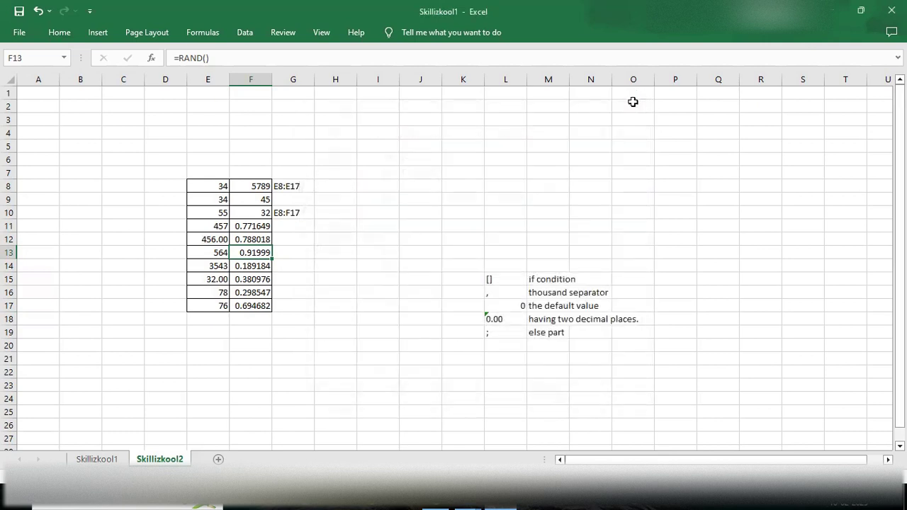
left_click(410, 216)
Step: Enter 2 in J10 and '34 in J11 so both are stored as text
double_click(411, 216)
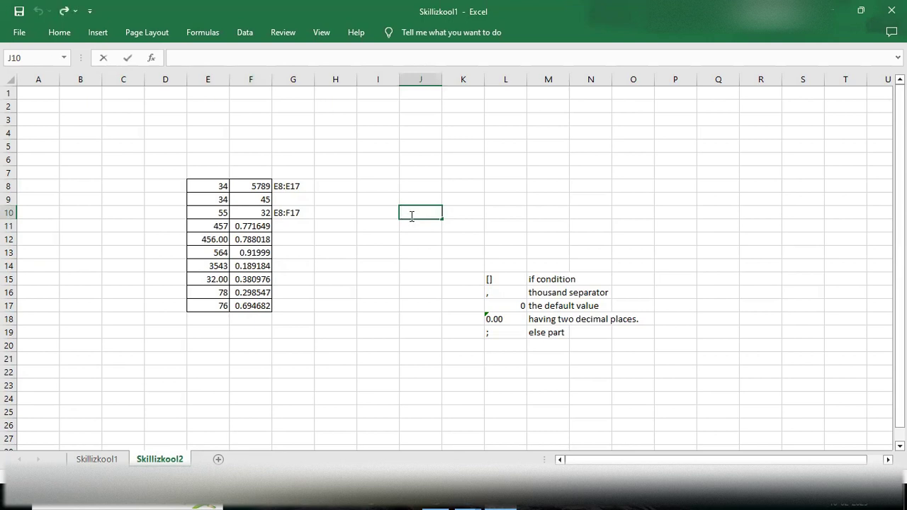
type("2")
key("Return")
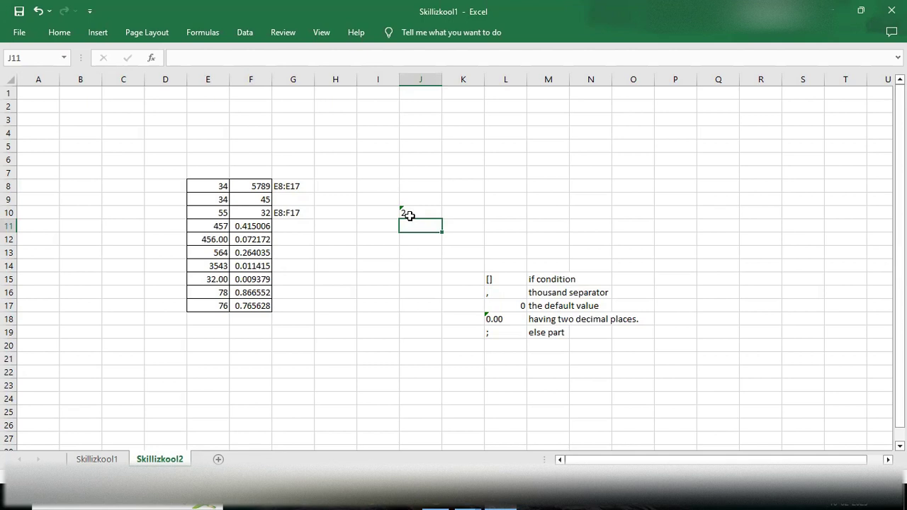
left_click(409, 214)
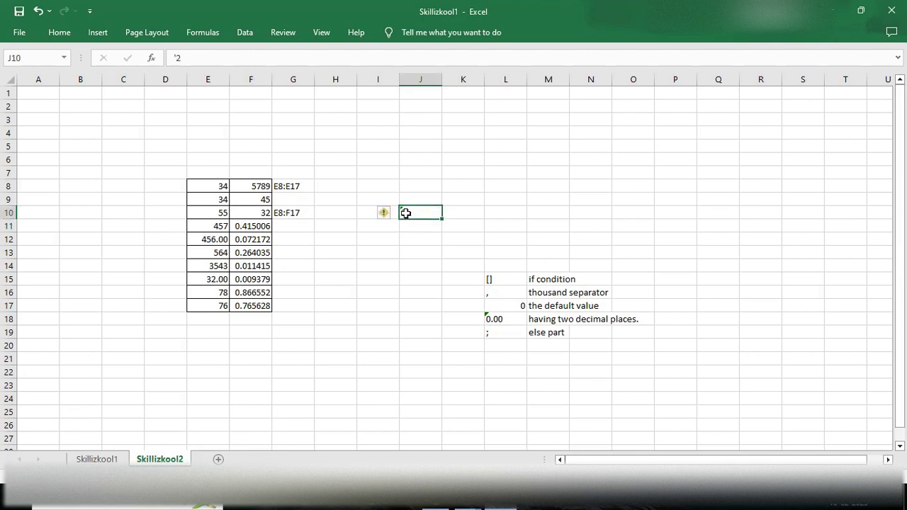
left_click(411, 227)
type("'34")
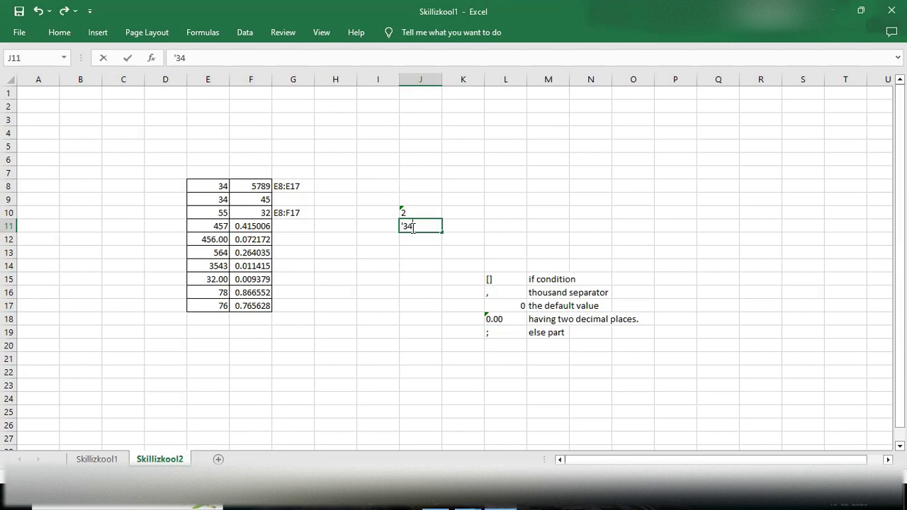
key("Return")
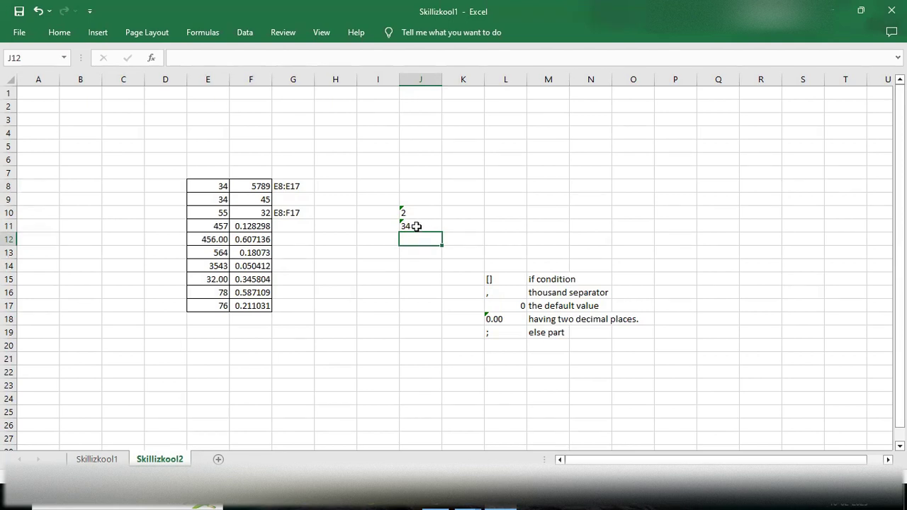
left_click(416, 226)
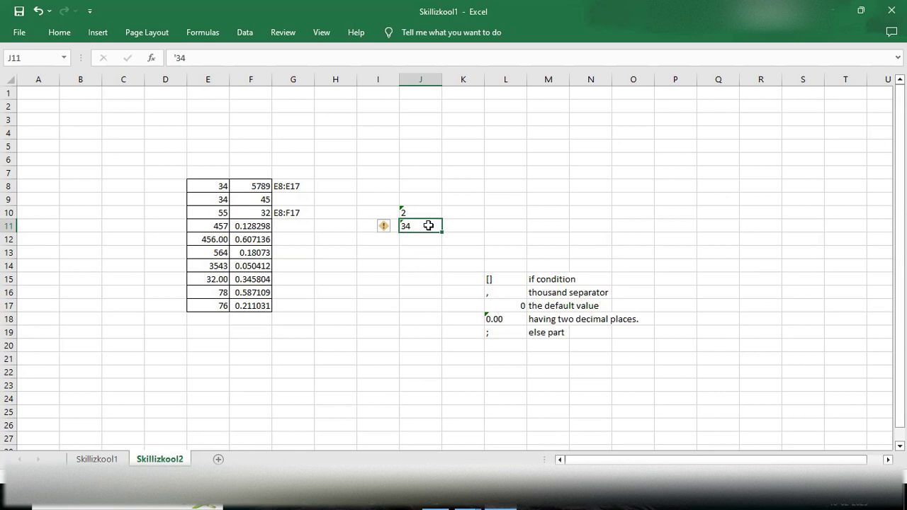
Step: Convert J11's text 34 to a number with Data > Text to Columns, keeping defaults
left_click(59, 34)
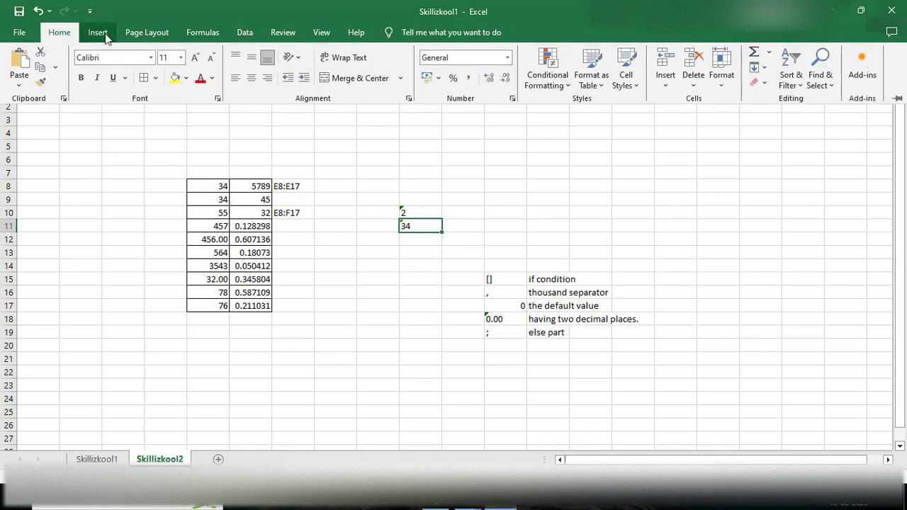
left_click(246, 32)
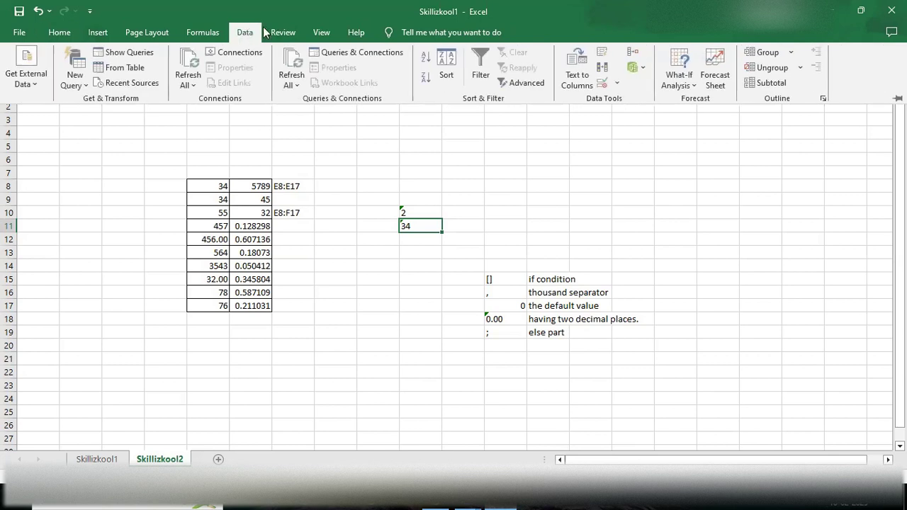
left_click(573, 79)
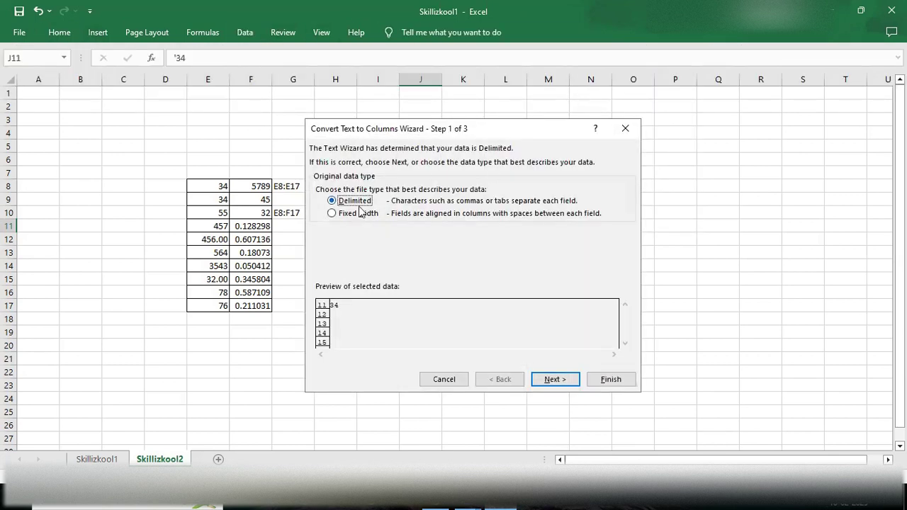
left_click(555, 381)
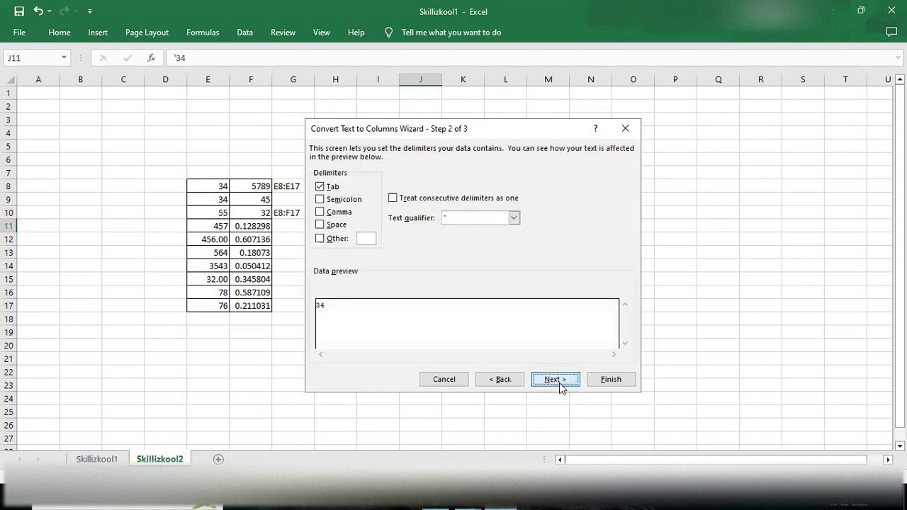
left_click(564, 380)
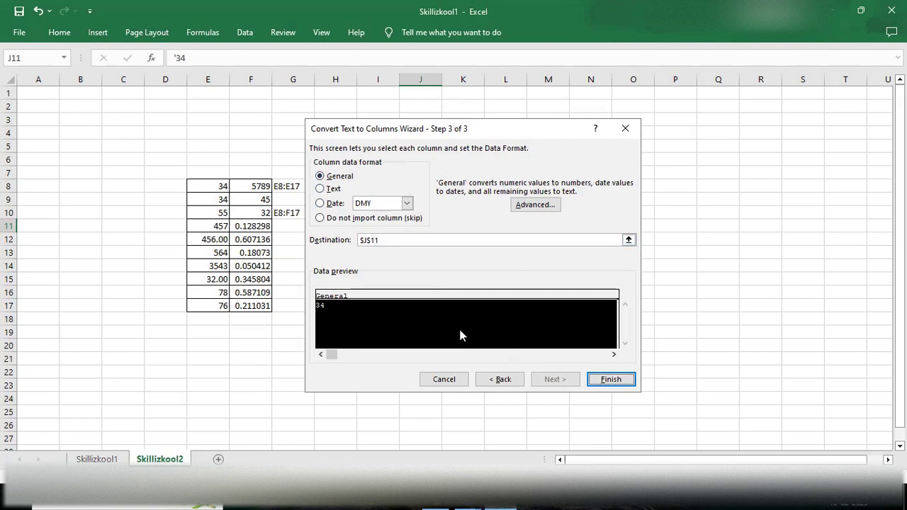
left_click(613, 379)
left_click(421, 237)
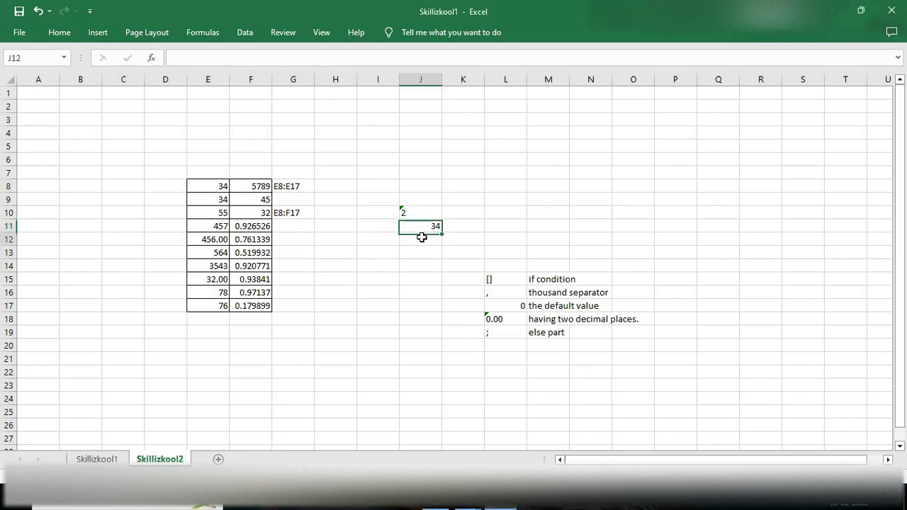
left_click(423, 225)
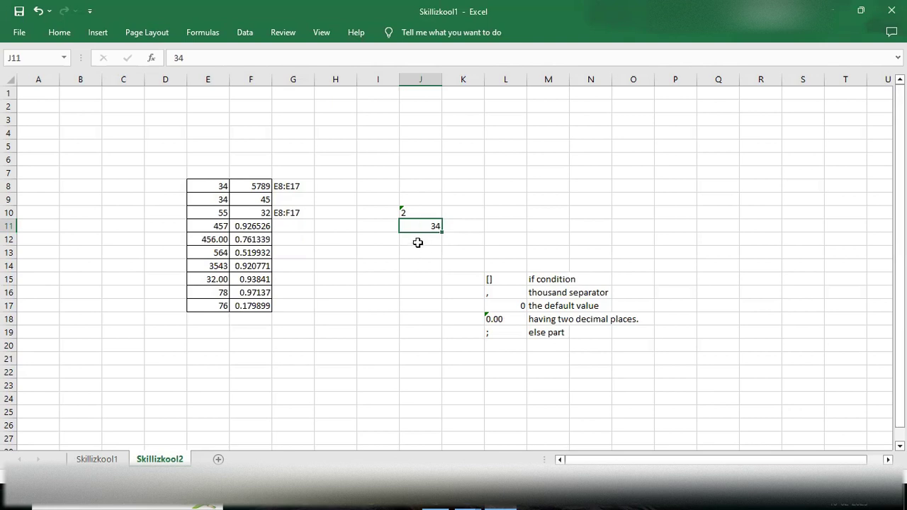
left_click(416, 241)
double_click(417, 241)
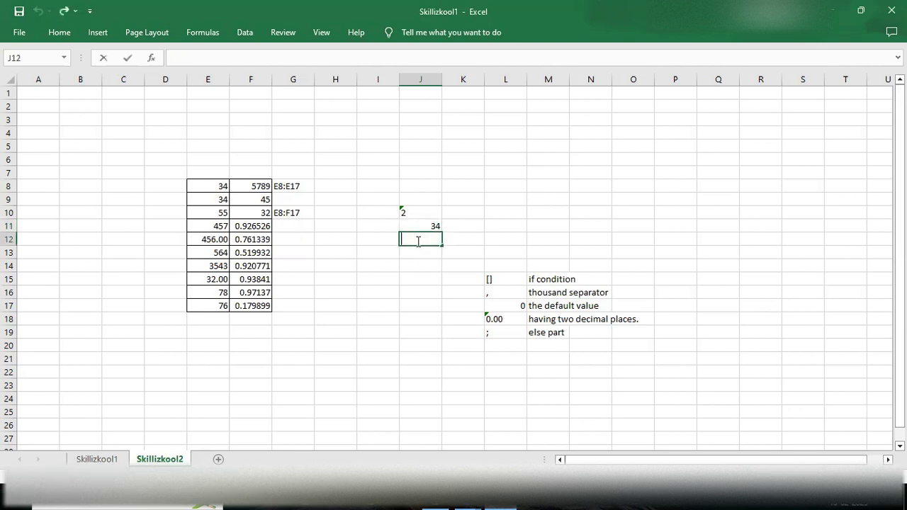
type("=nu")
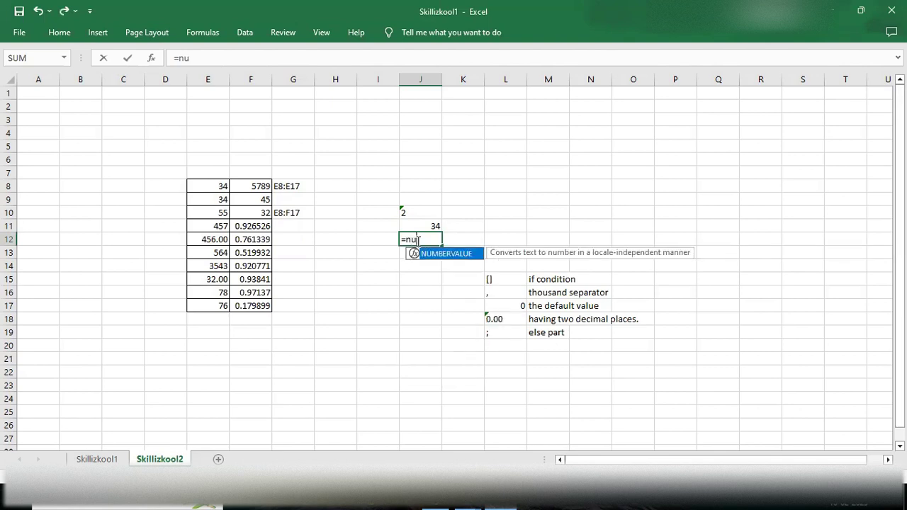
key("Tab")
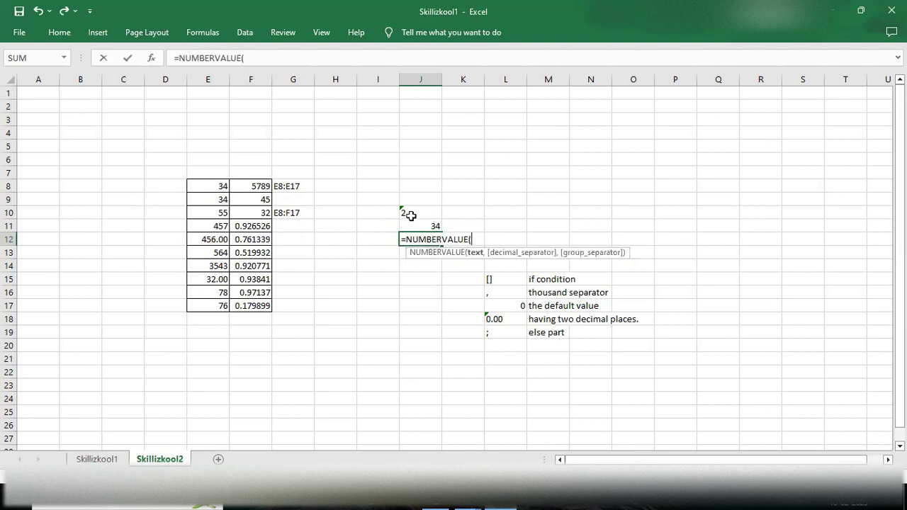
left_click(406, 211)
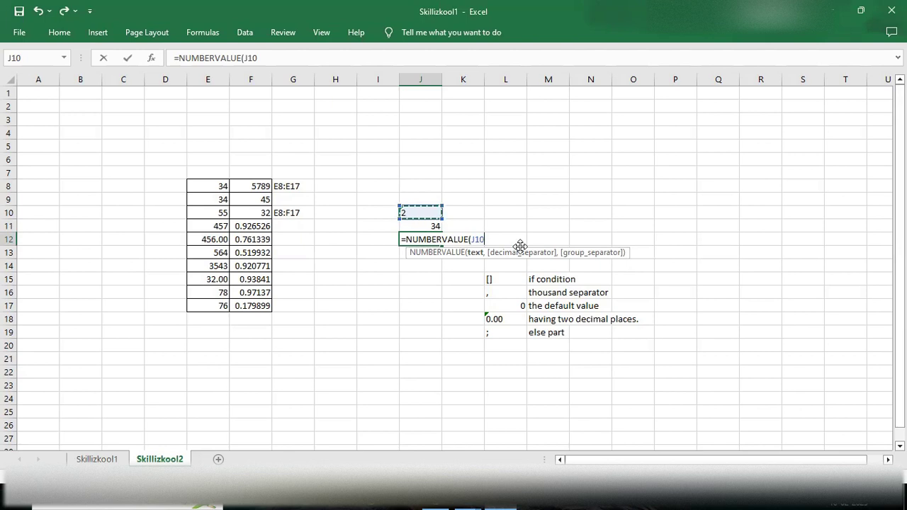
type(")")
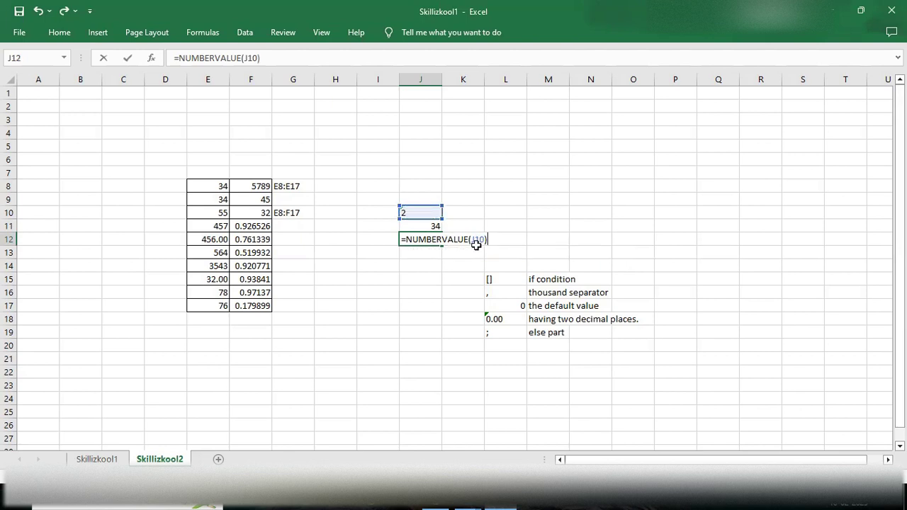
key("Return")
left_click(423, 236)
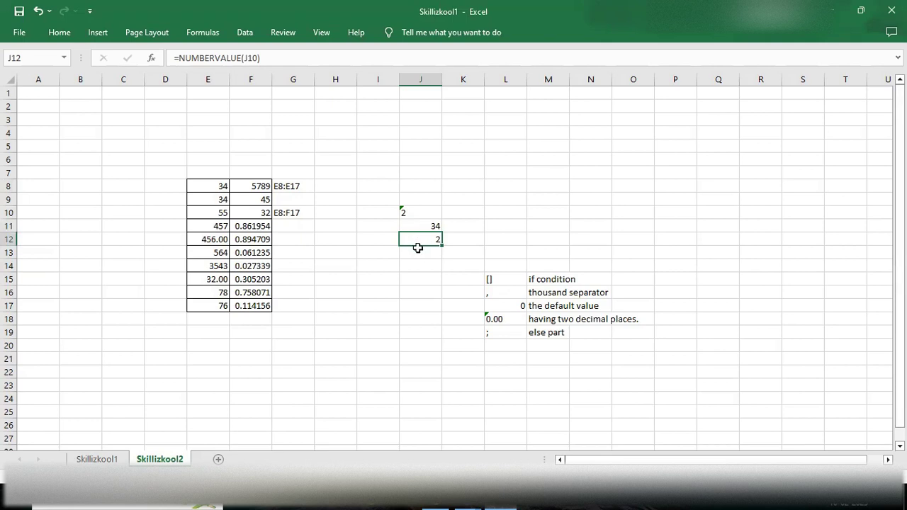
left_click(416, 250)
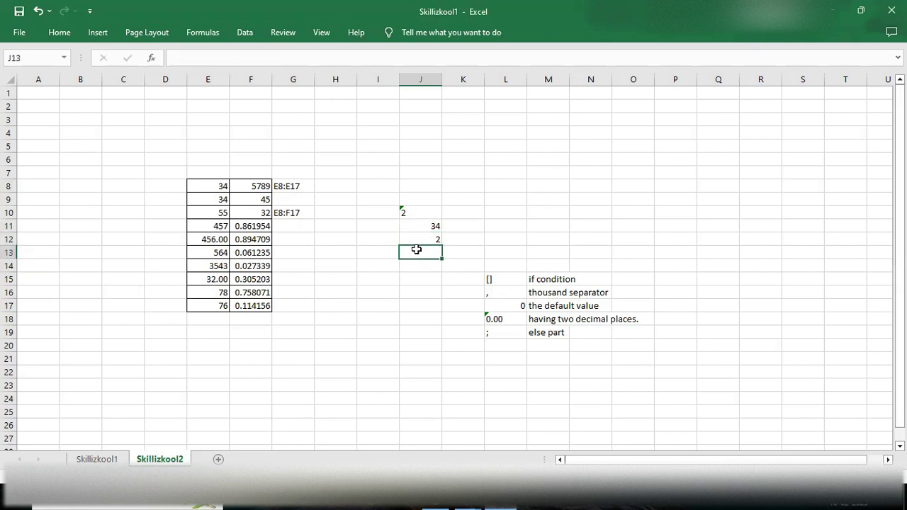
left_click(421, 237)
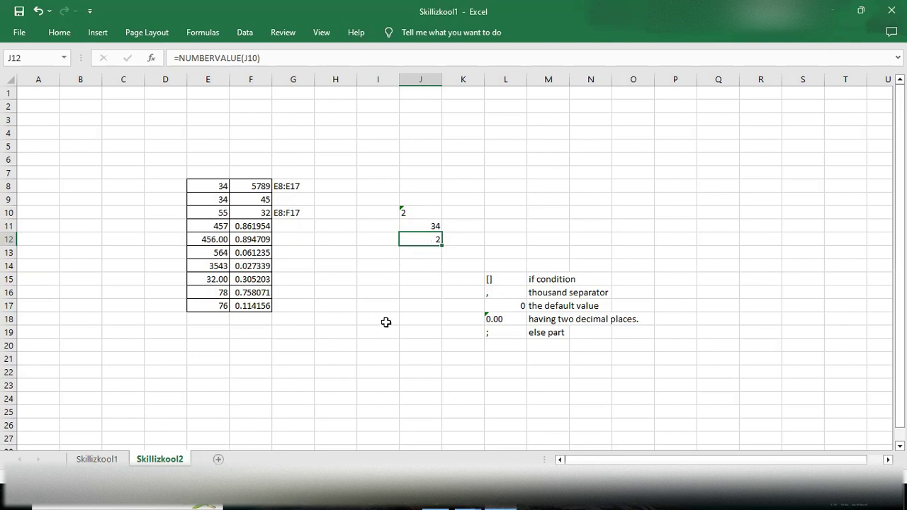
left_click(55, 36)
left_click(54, 38)
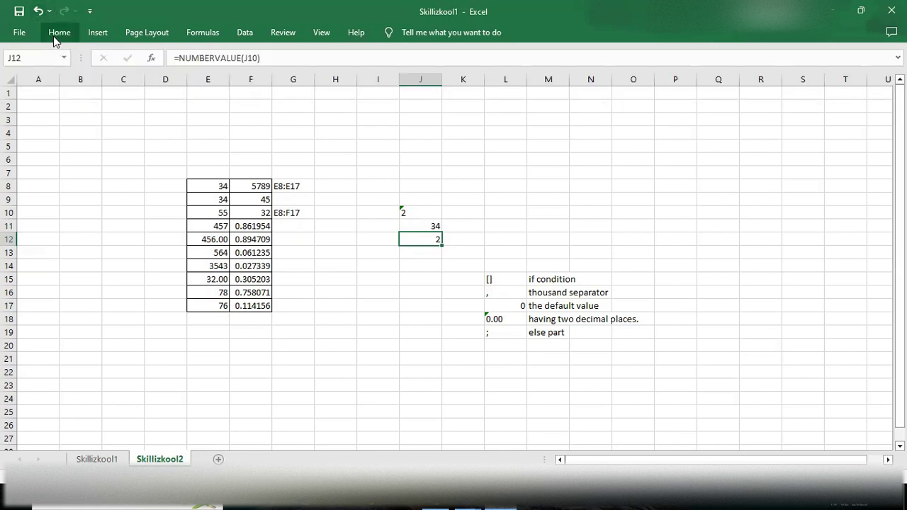
left_click(54, 38)
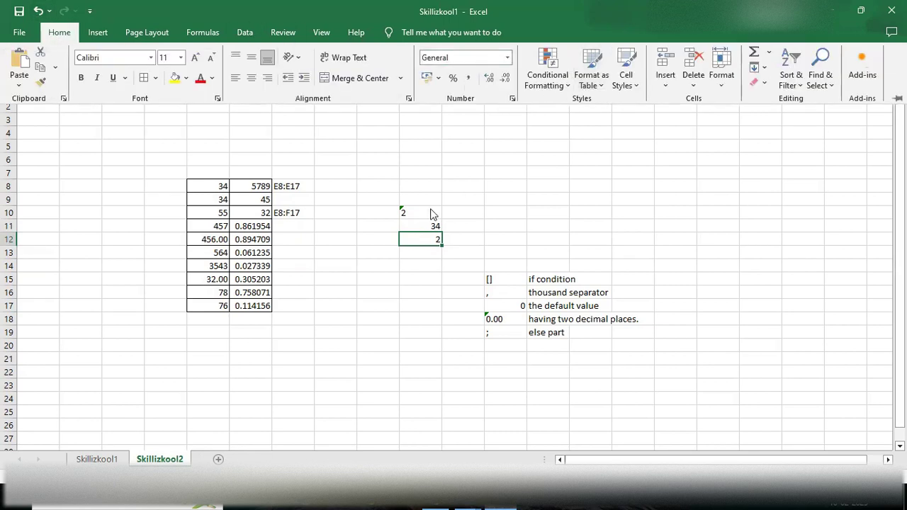
left_click(495, 239)
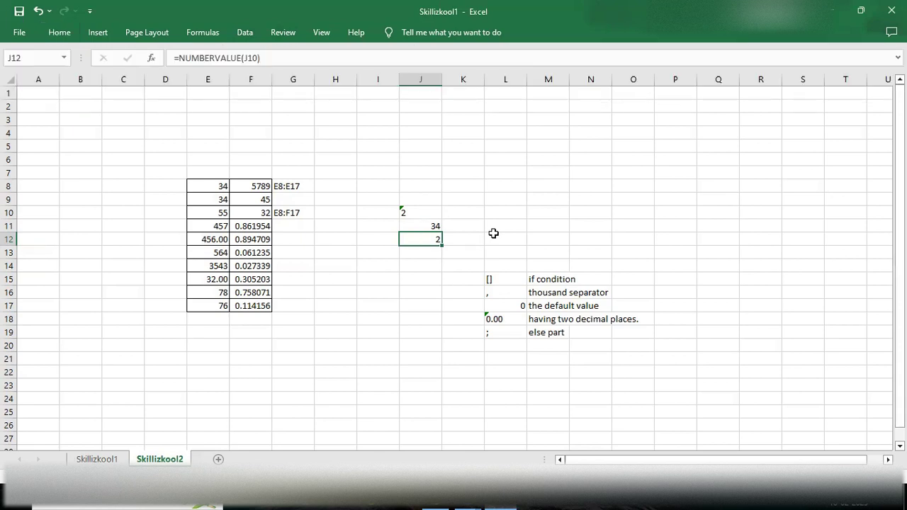
left_click(424, 226)
left_click(405, 211)
left_click(418, 227)
left_click(432, 243)
left_click(432, 254)
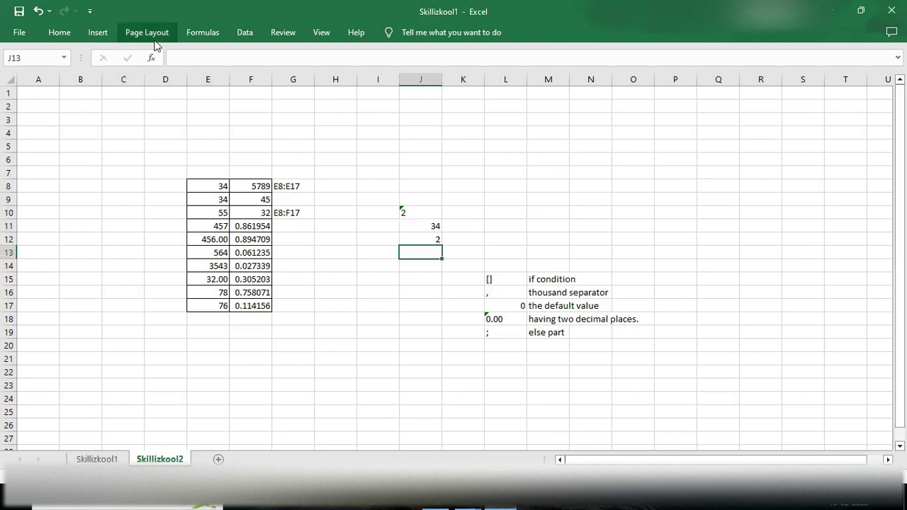
left_click(60, 38)
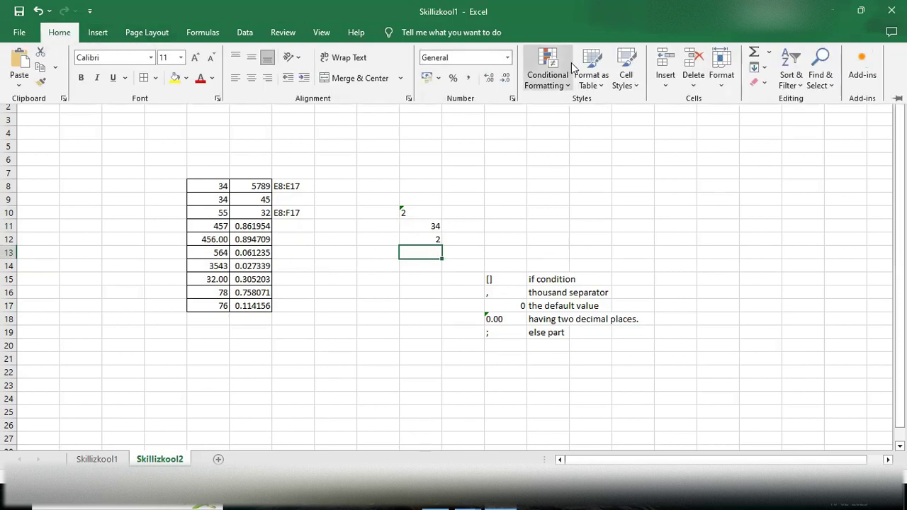
left_click(567, 85)
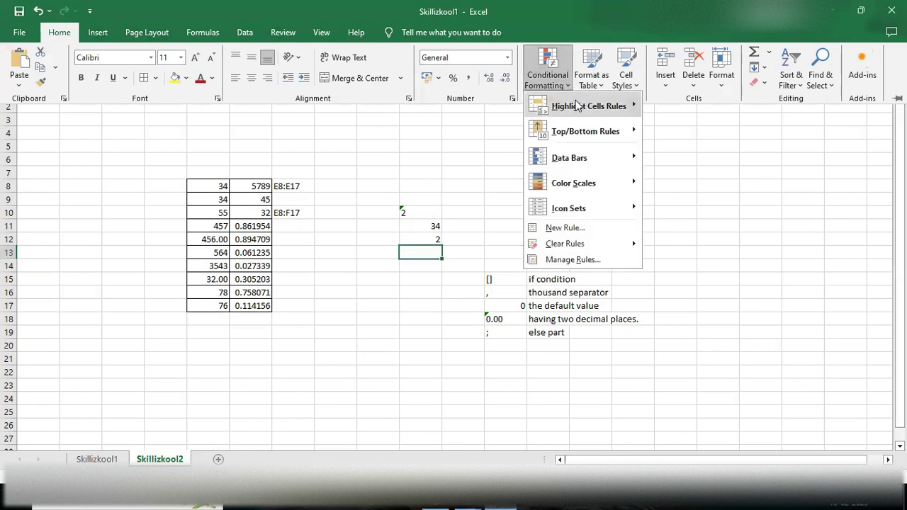
mouse_move(583, 108)
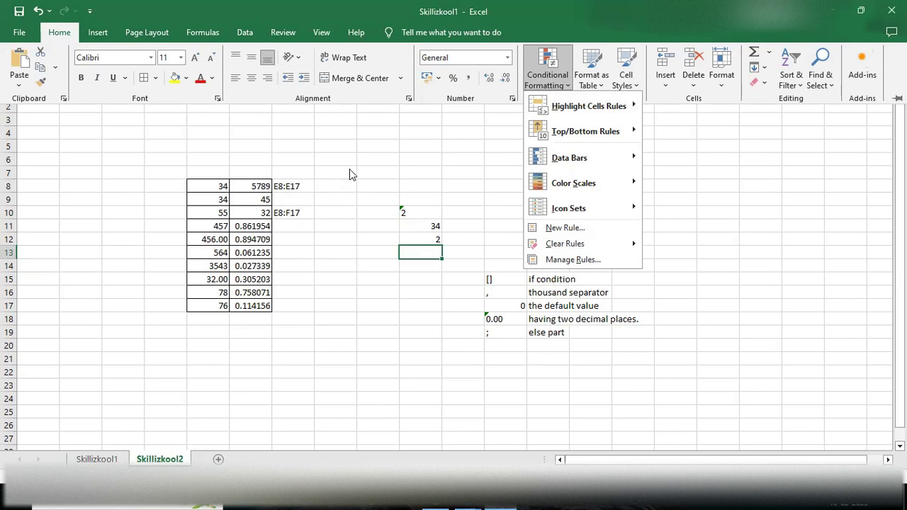
left_click(378, 162)
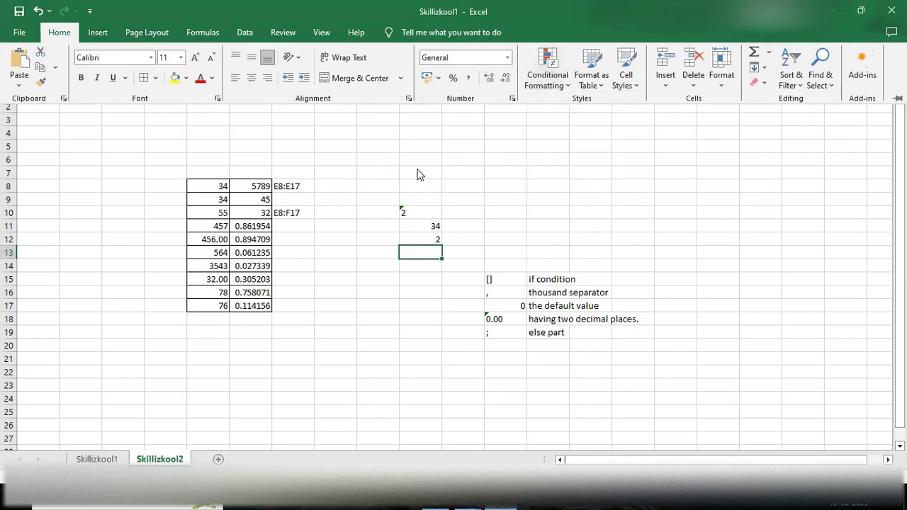
left_click(547, 70)
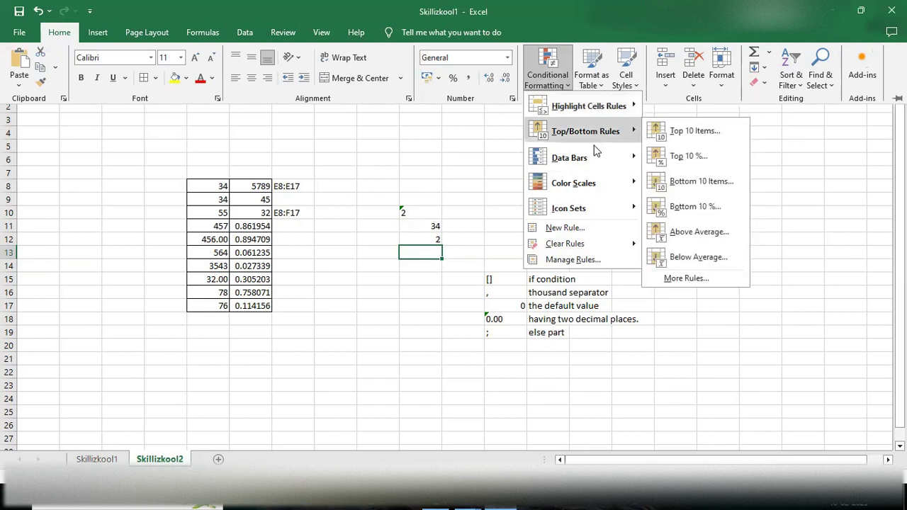
mouse_move(593, 209)
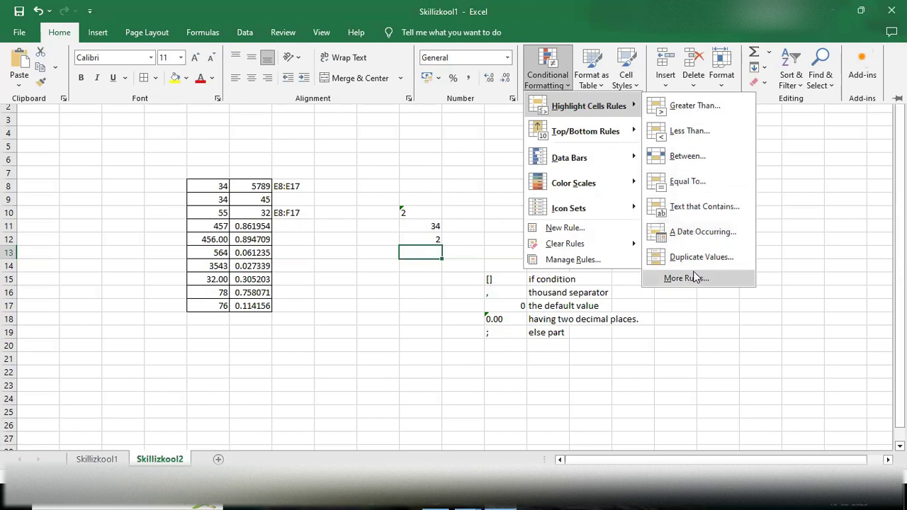
left_click(389, 376)
Step: Select E8:E17, the column E values from 34 down to 76
scroll(319, 358, "down", 5)
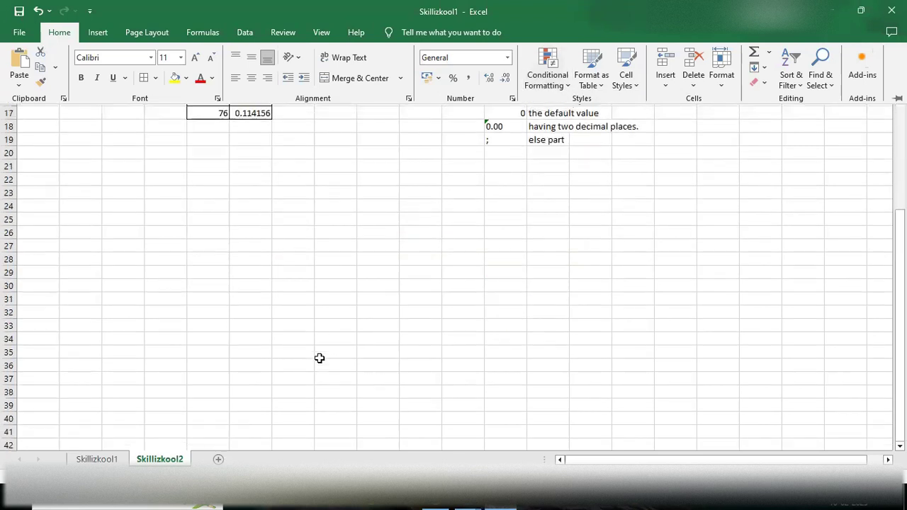
scroll(319, 358, "up", 3)
left_click(220, 337)
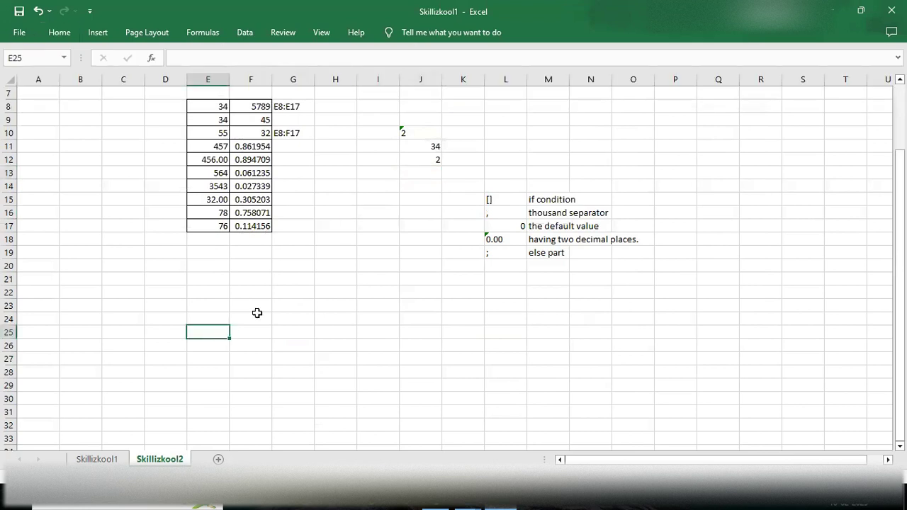
scroll(257, 313, "down", 1)
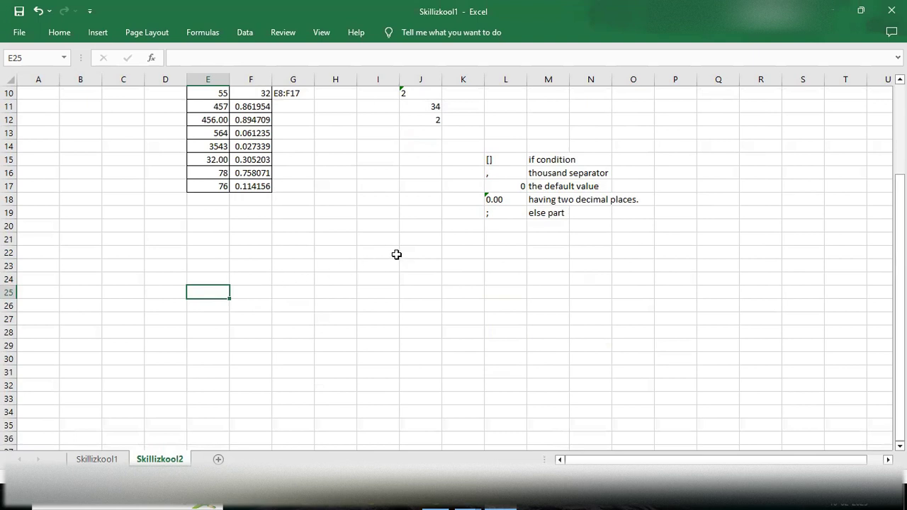
scroll(275, 286, "up", 3)
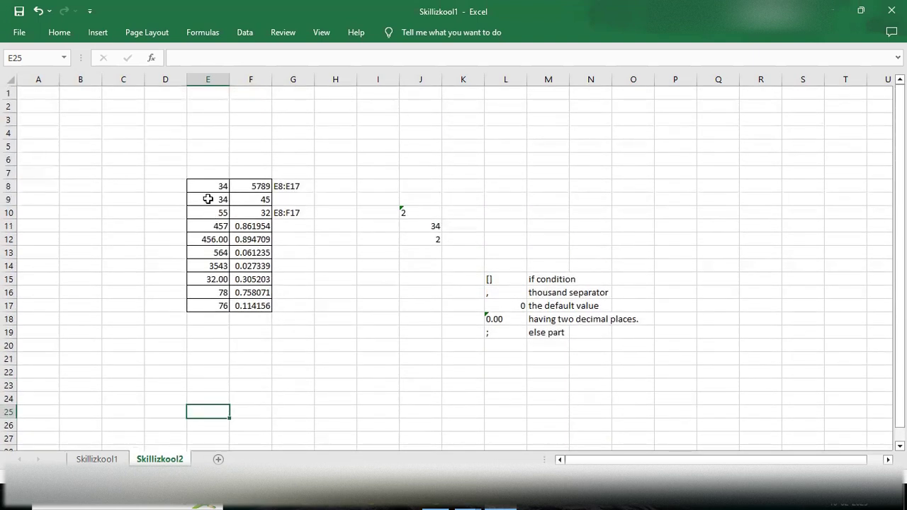
left_click_drag(208, 187, 224, 305)
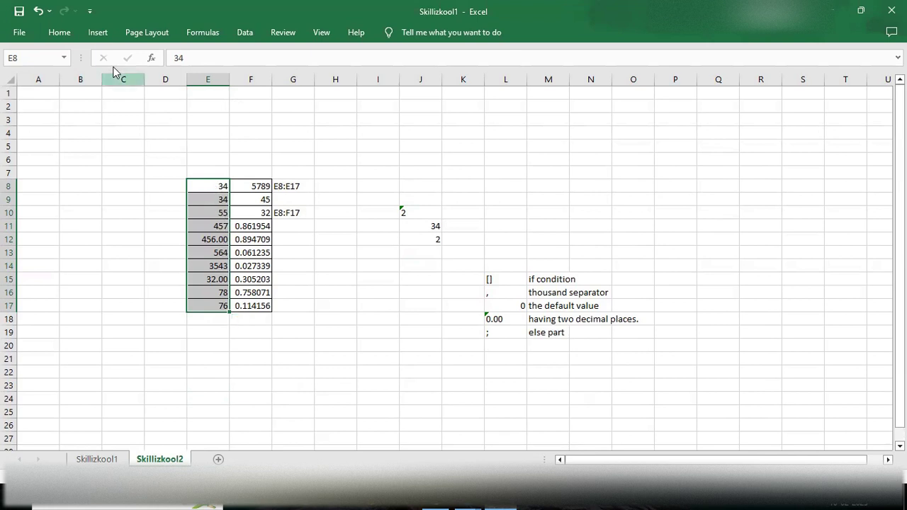
left_click(60, 35)
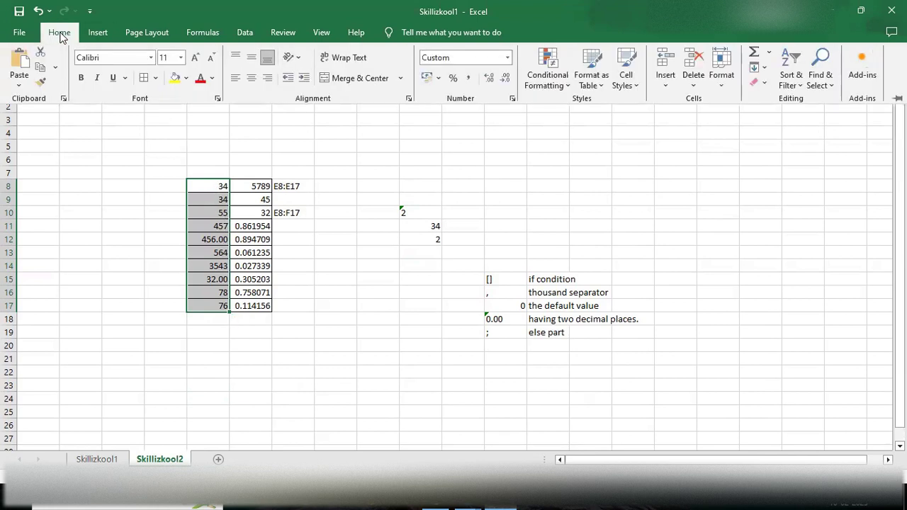
Step: Start a Greater Than highlight rule on column E with a threshold of 500
left_click(552, 66)
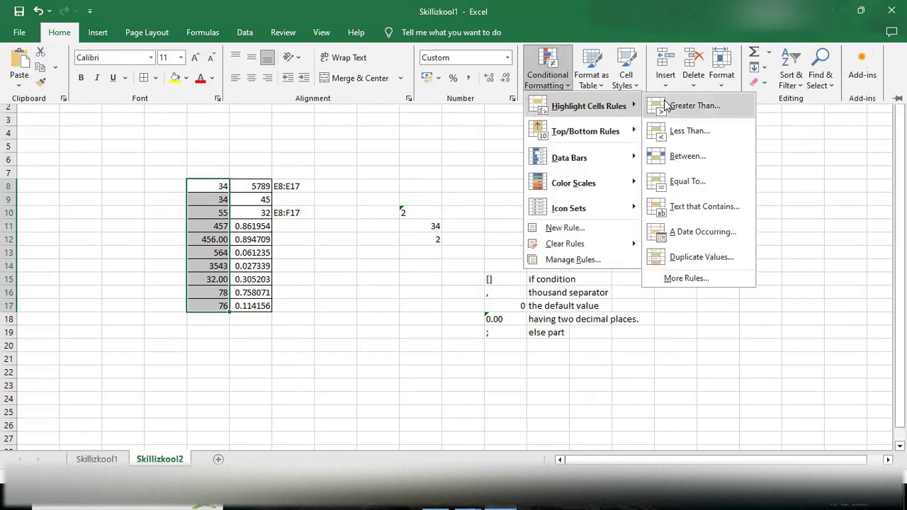
left_click(679, 105)
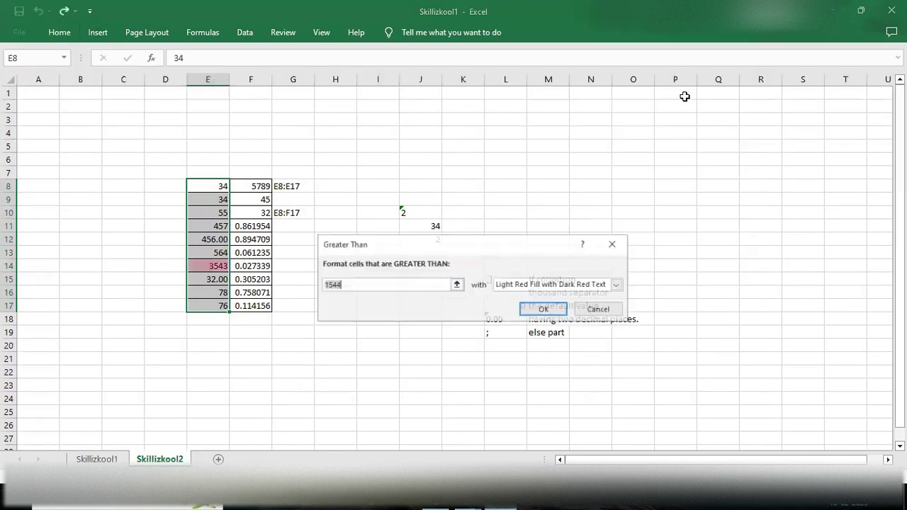
left_click(396, 286)
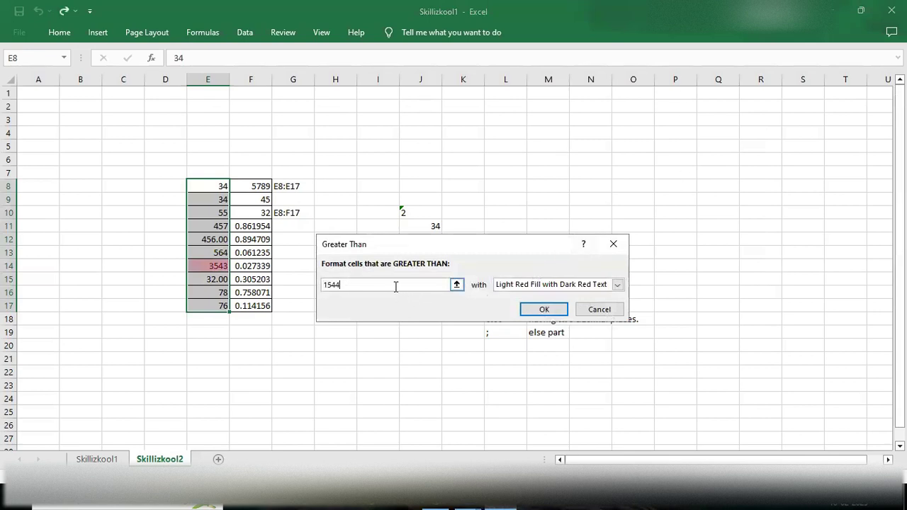
key("BackSpace")
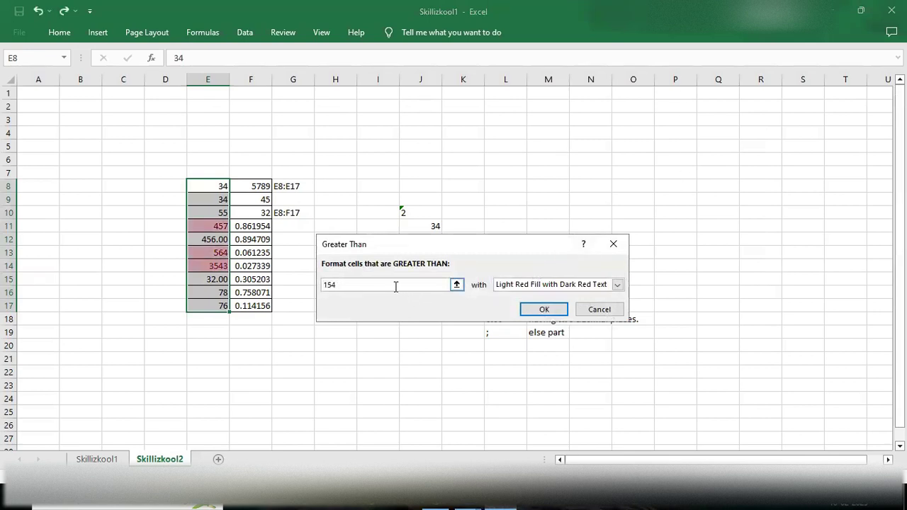
key("BackSpace")
key("BackSpace")
type("200")
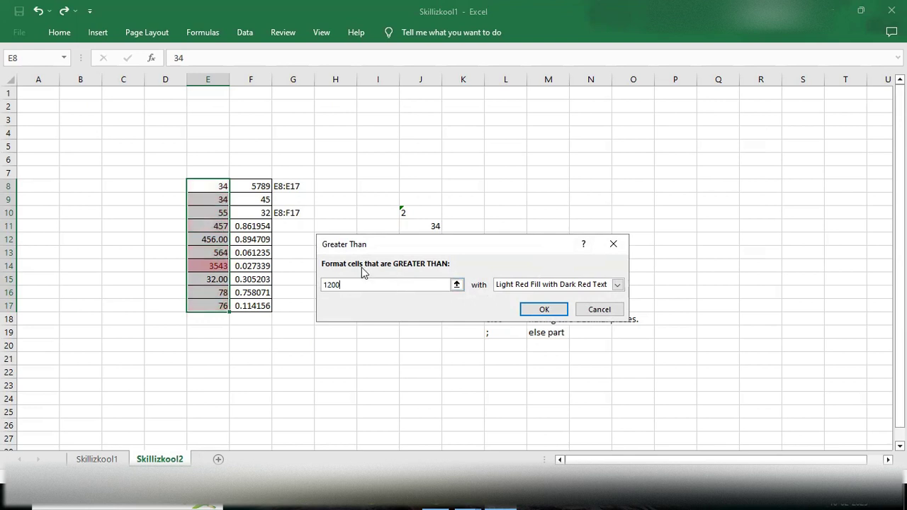
key("BackSpace")
key("BackSpace")
key("BackSpace")
key("BackSpace")
type("500")
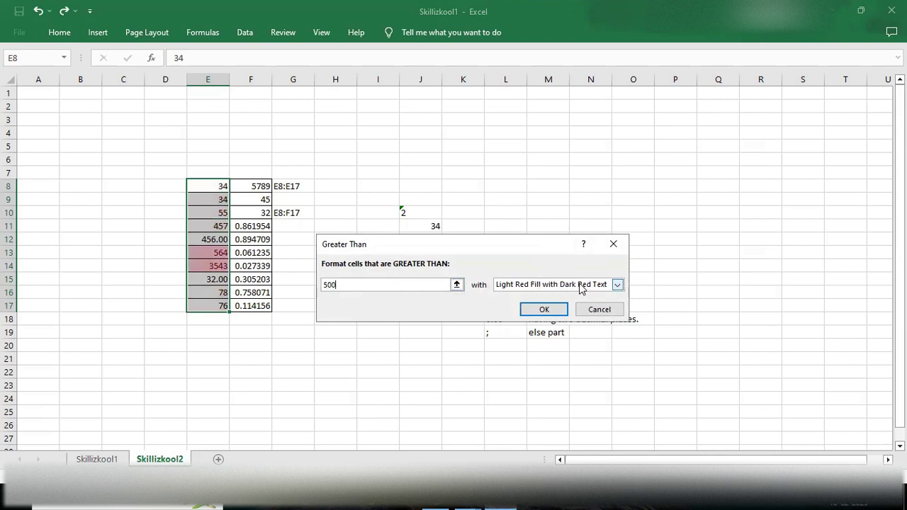
Step: Try several preset highlight styles and settle on Light Red Fill
left_click(617, 285)
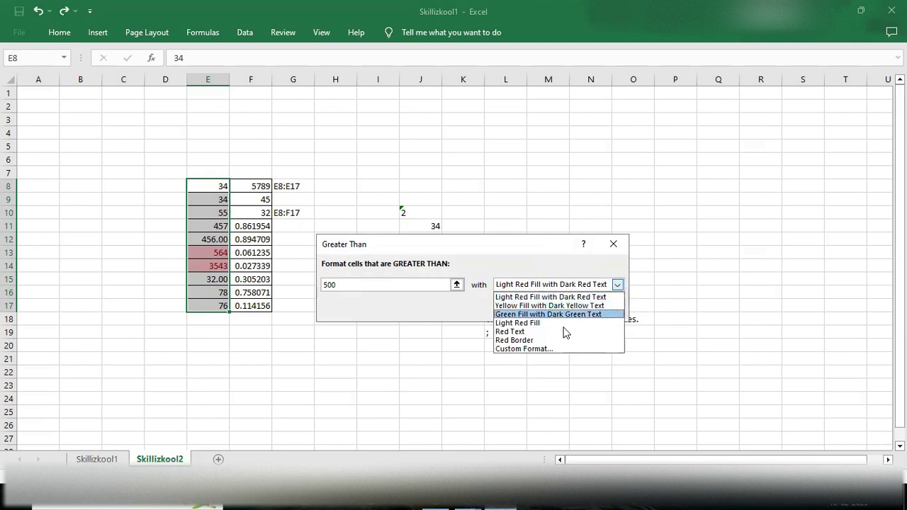
left_click(528, 323)
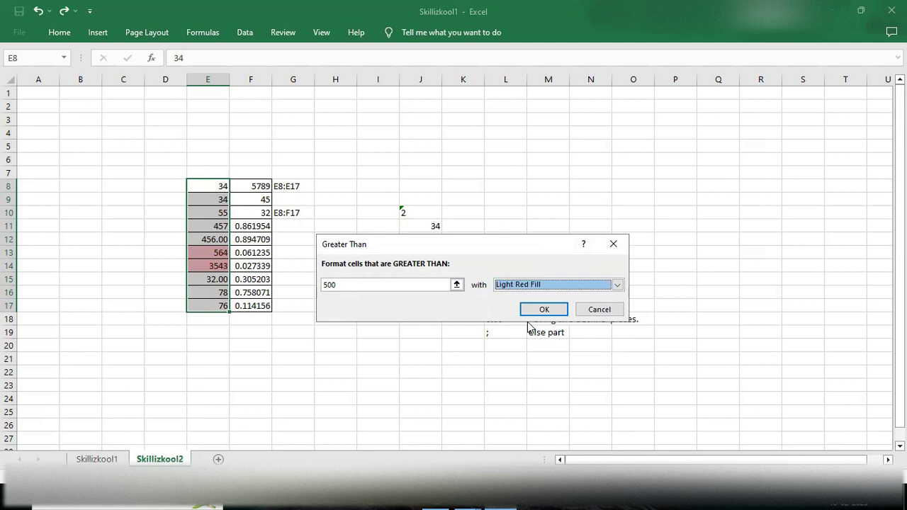
left_click(621, 285)
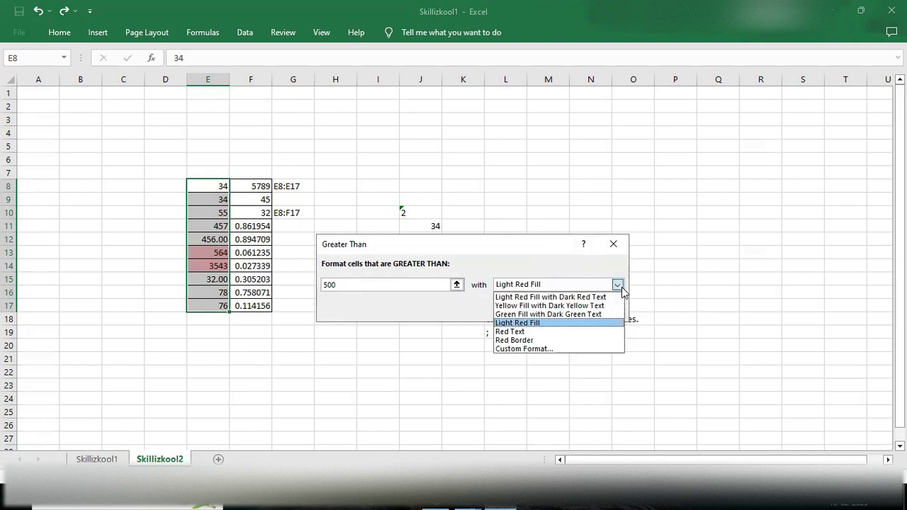
left_click(521, 313)
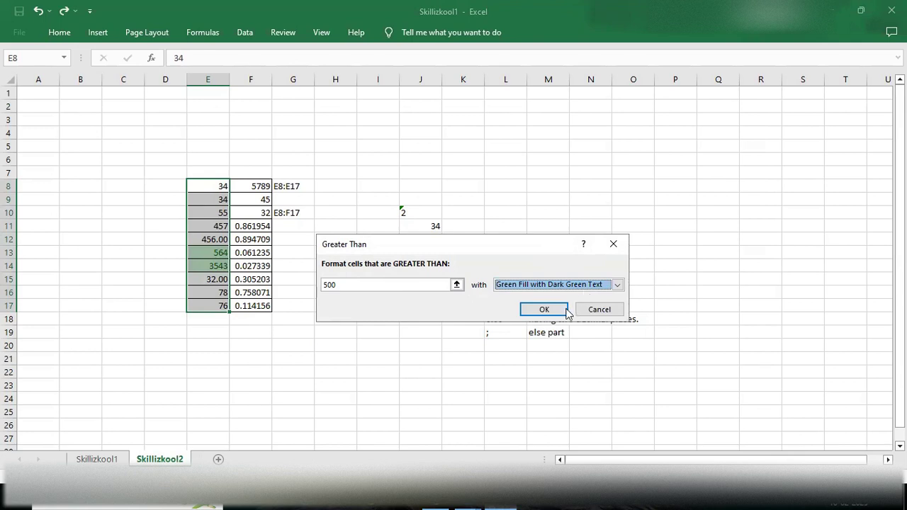
left_click(617, 285)
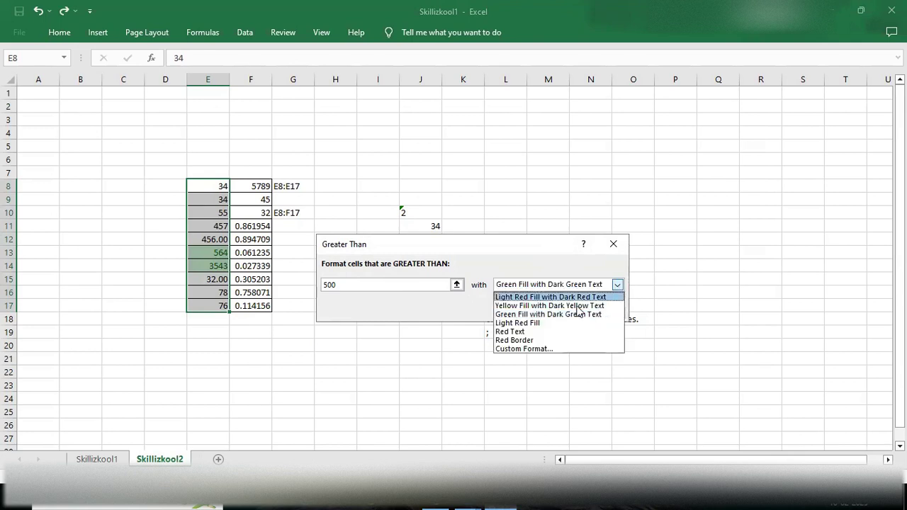
left_click(532, 340)
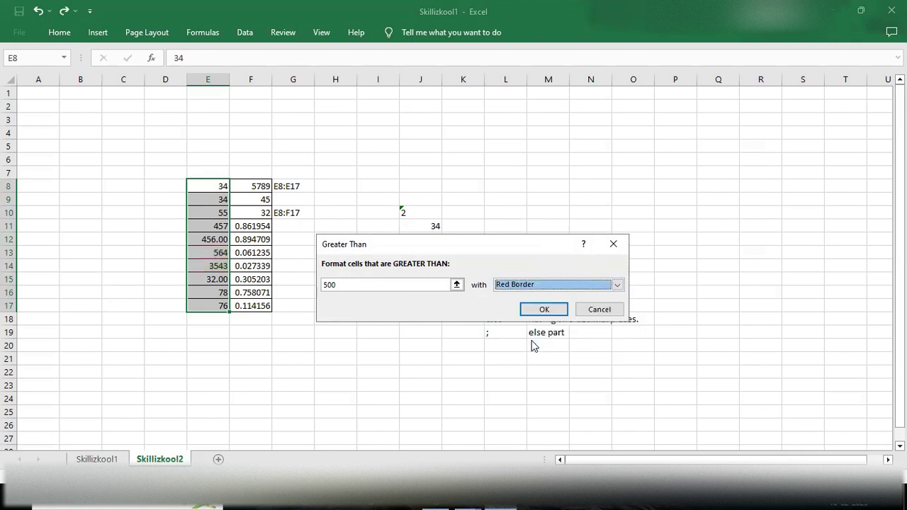
left_click(617, 285)
left_click(617, 284)
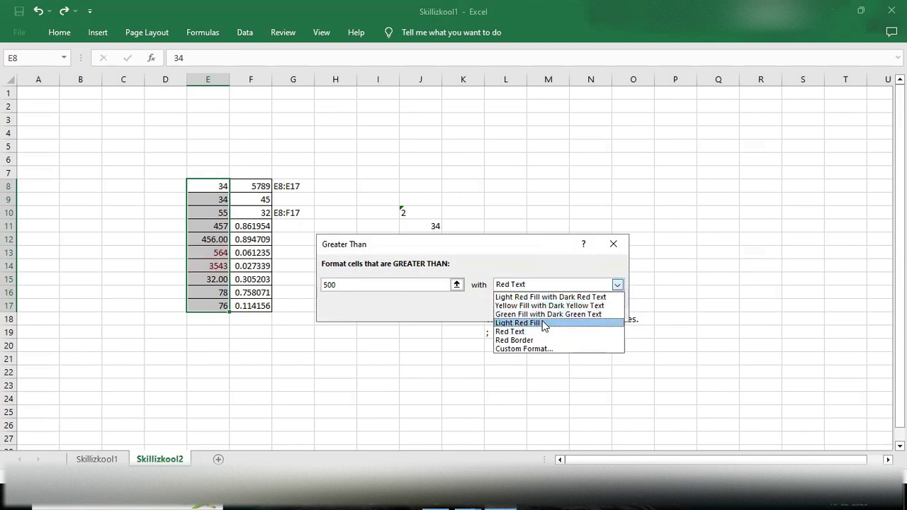
left_click(542, 323)
left_click(618, 284)
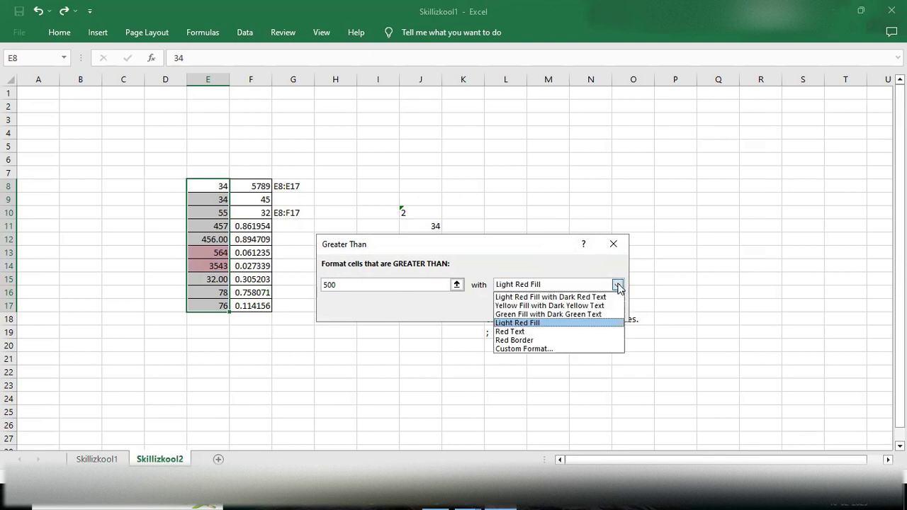
Step: Give the greater-than-500 rule a custom Bold Italic font format and apply it to E8:E17
left_click(528, 349)
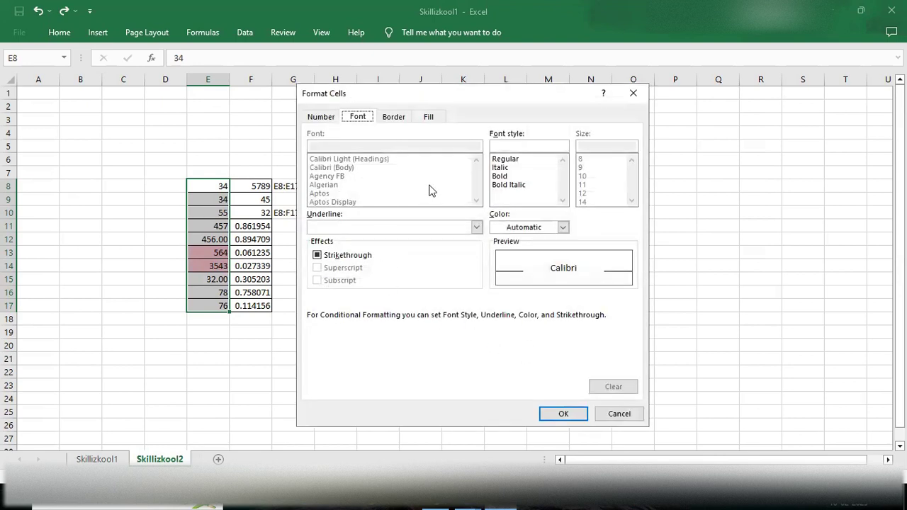
left_click(502, 168)
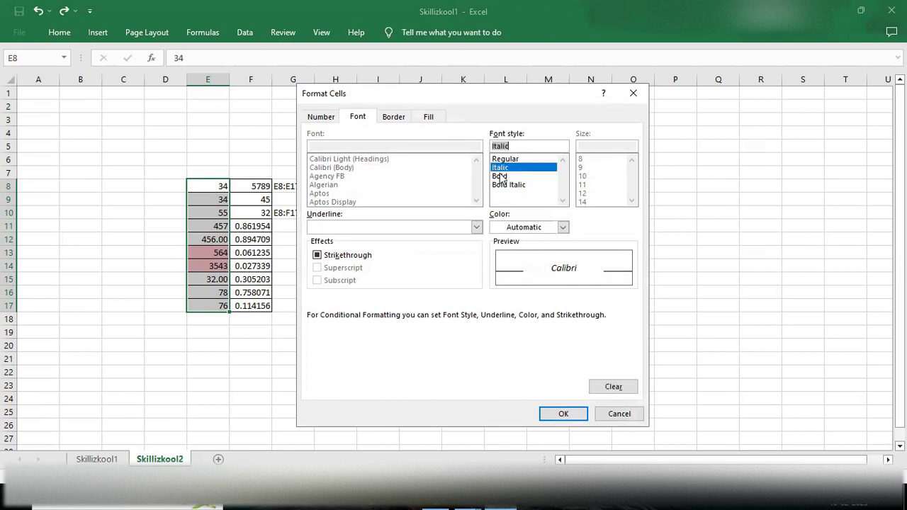
left_click(500, 169)
left_click(499, 170)
left_click(499, 177)
left_click(500, 186)
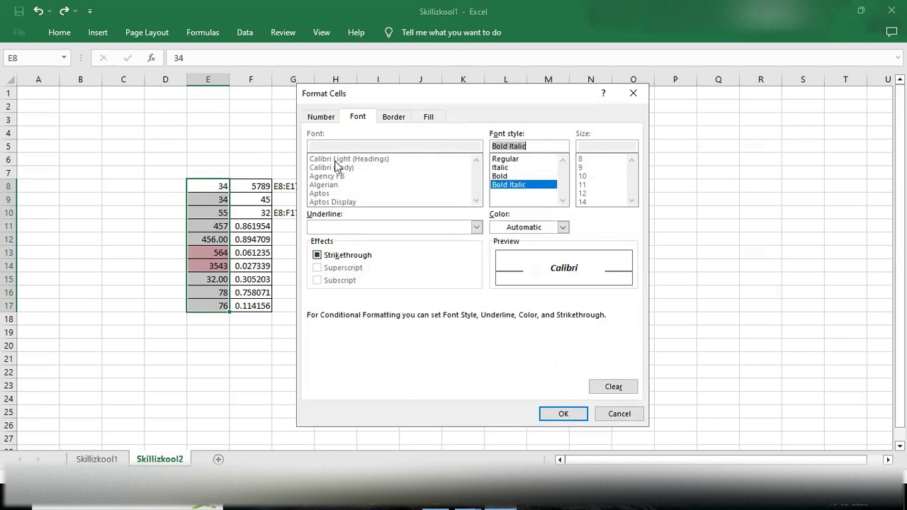
left_click(394, 117)
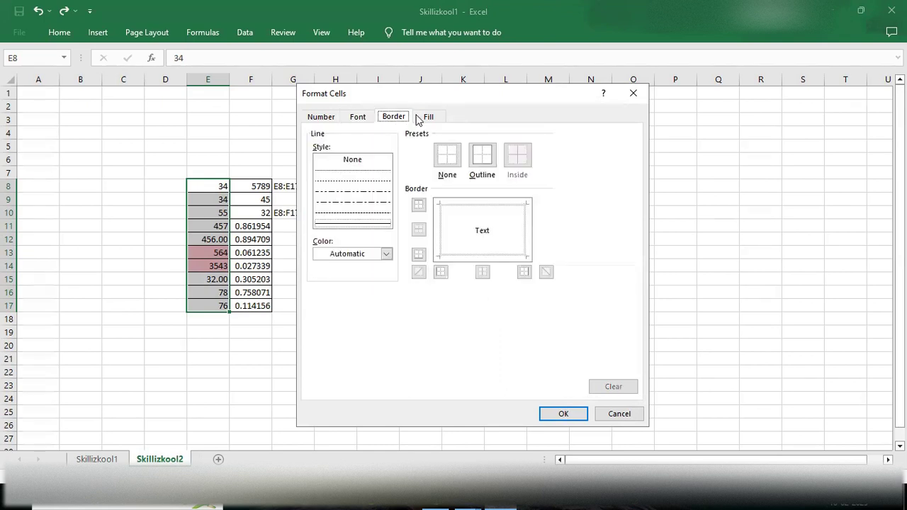
left_click(429, 119)
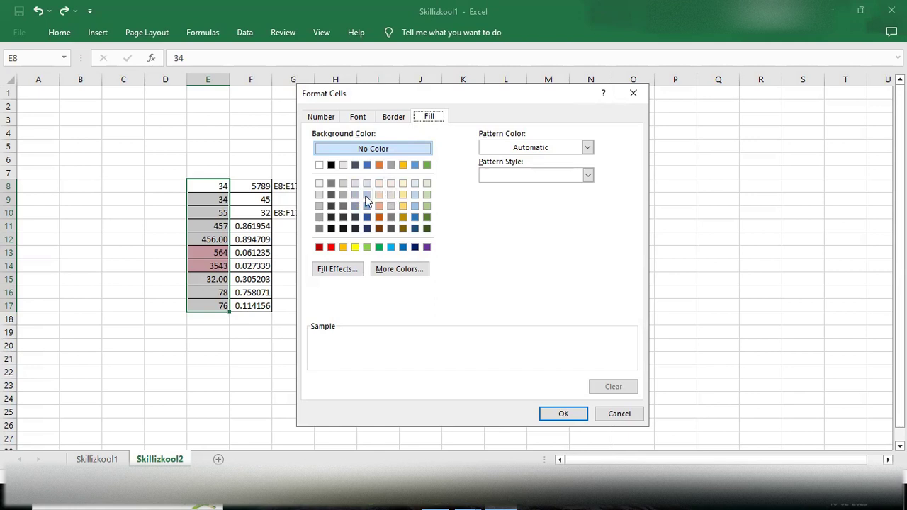
left_click(320, 118)
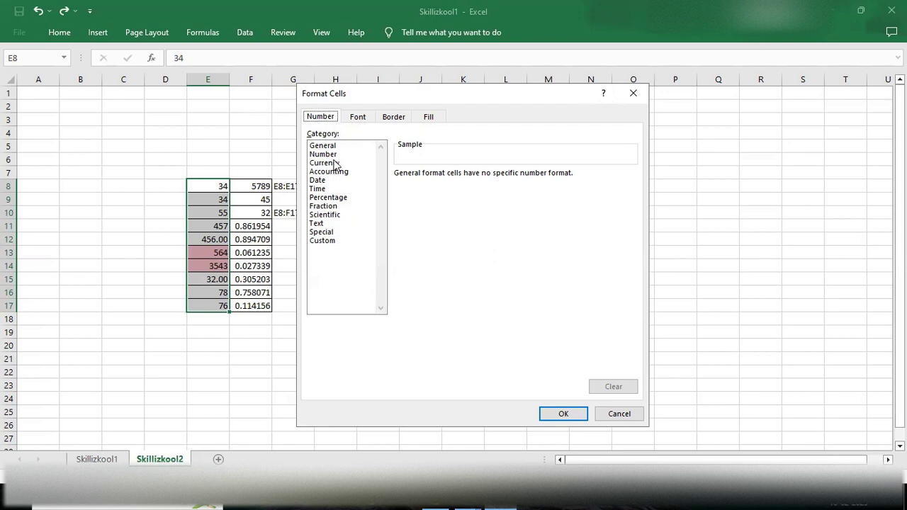
left_click(427, 123)
left_click(574, 413)
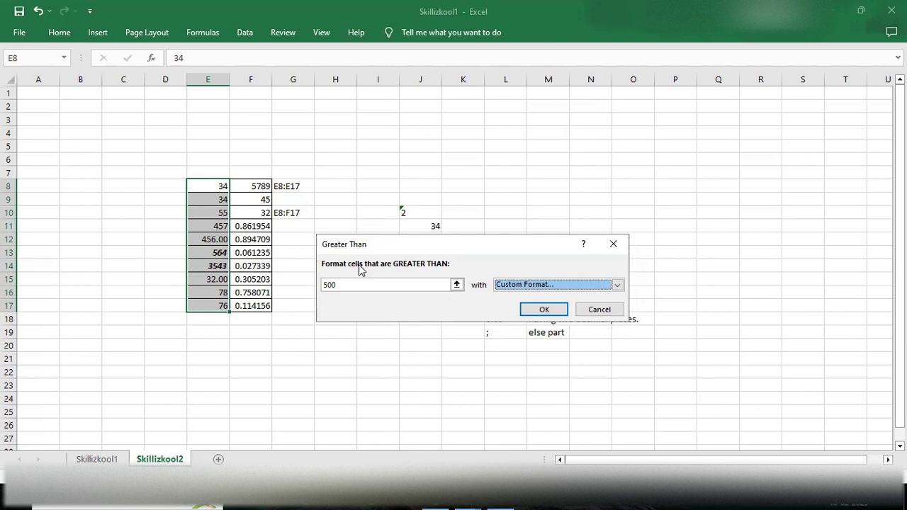
left_click(552, 309)
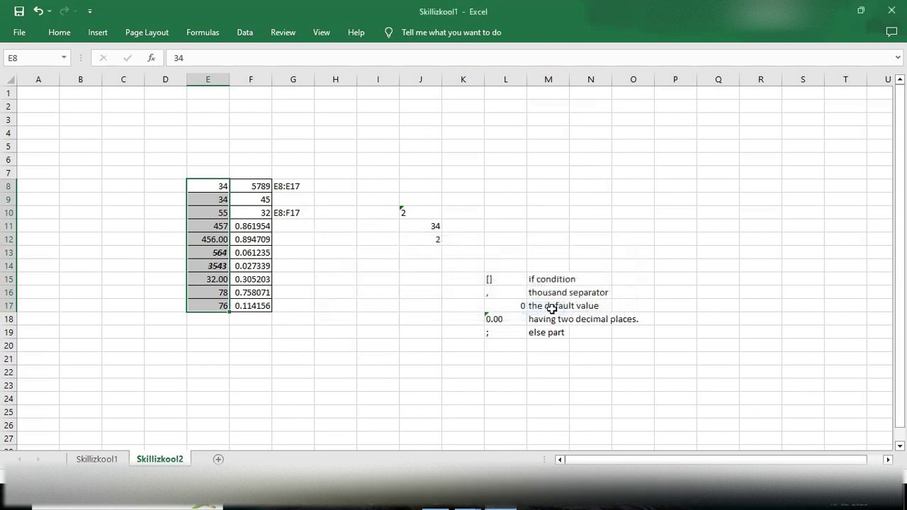
Step: Select E8:E17 and start a Less Than highlight rule
left_click(204, 252)
left_click(211, 265)
left_click(206, 252)
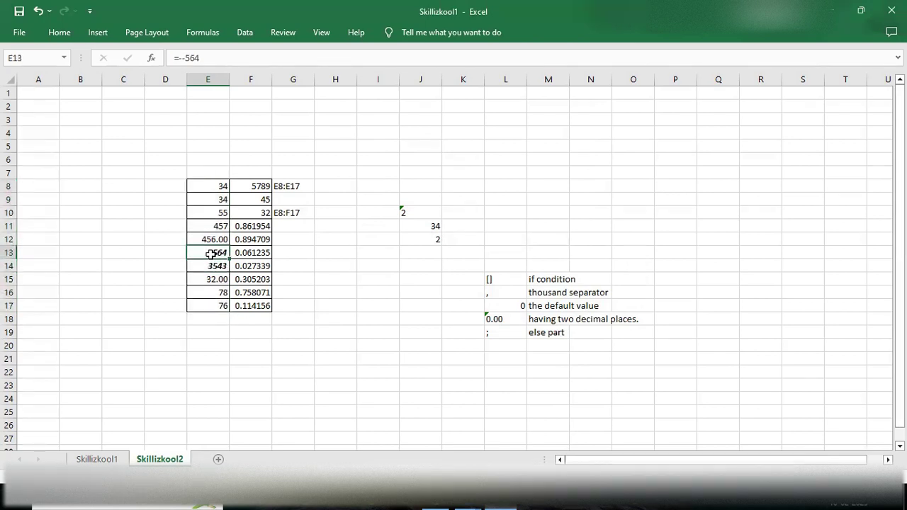
left_click_drag(205, 186, 209, 302)
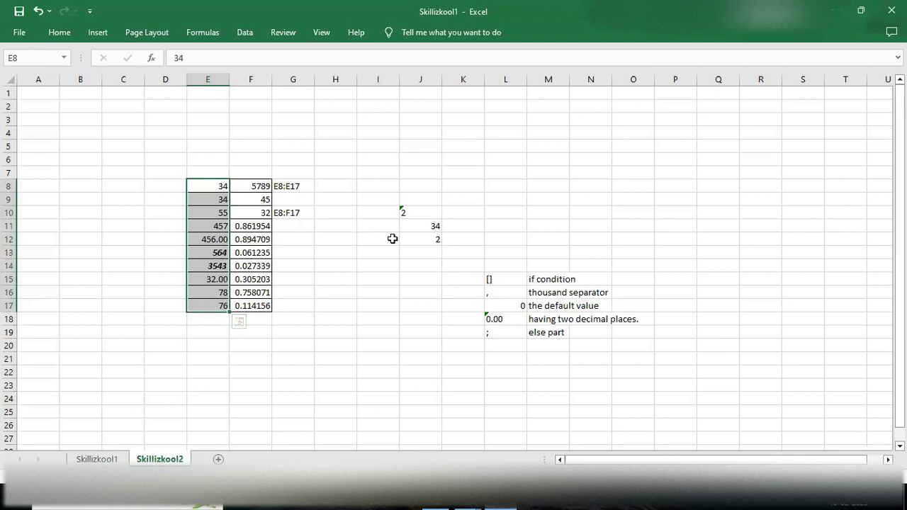
left_click(59, 32)
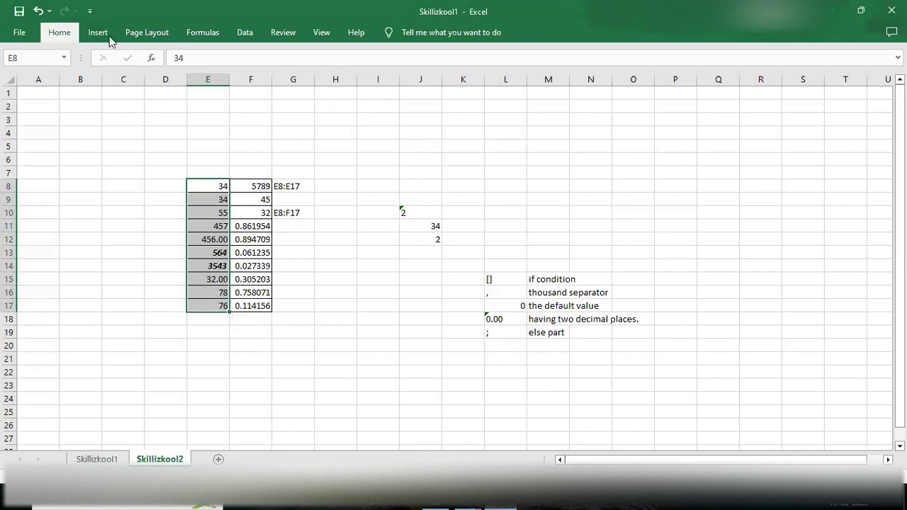
left_click(550, 84)
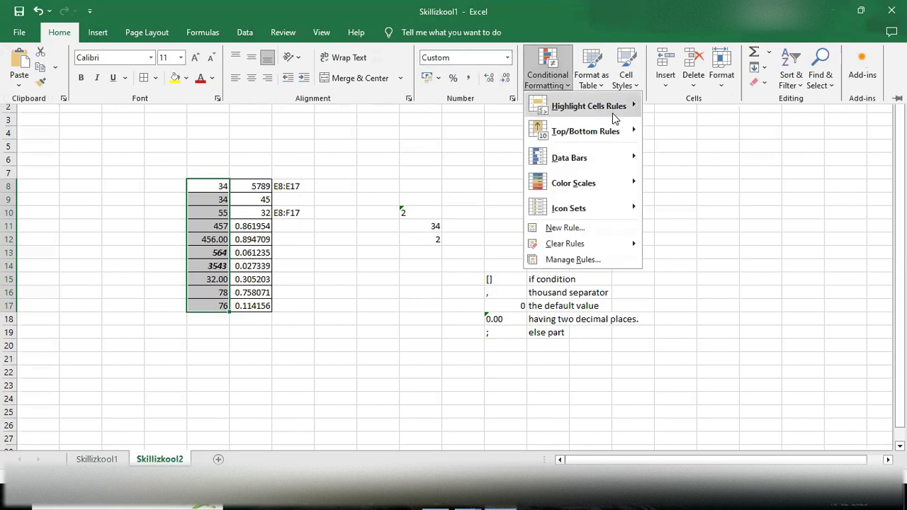
mouse_move(615, 111)
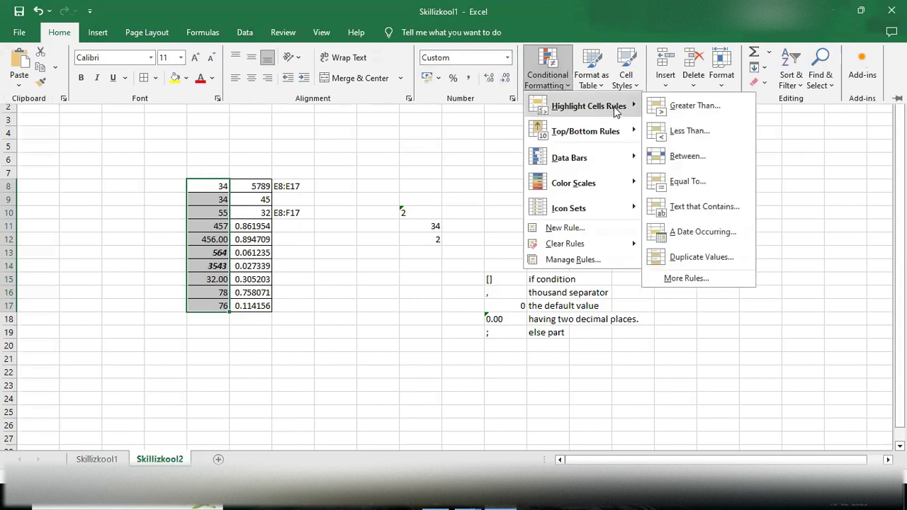
left_click(682, 130)
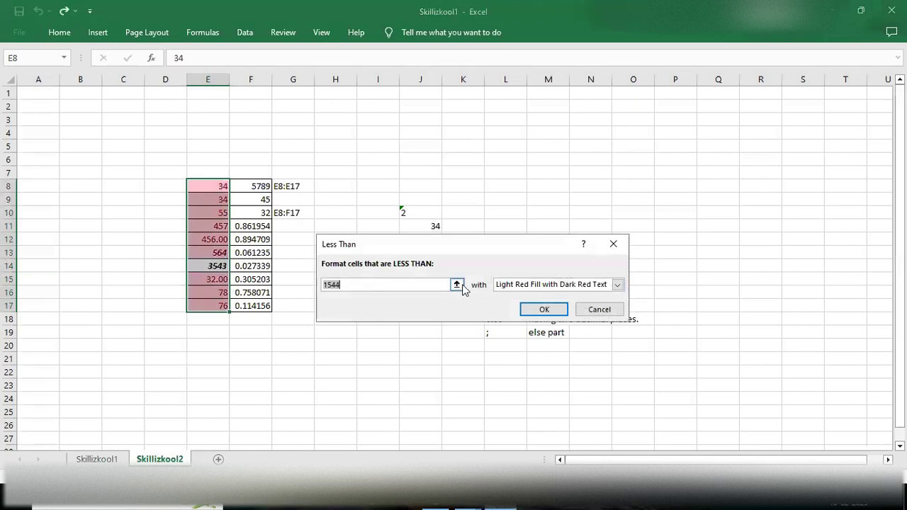
Step: Set the Less Than threshold to 500 with Green Fill with Dark Green Text and apply it
left_click(420, 284)
key("BackSpace")
key("BackSpace")
key("BackSpace")
key("BackSpace")
type("500")
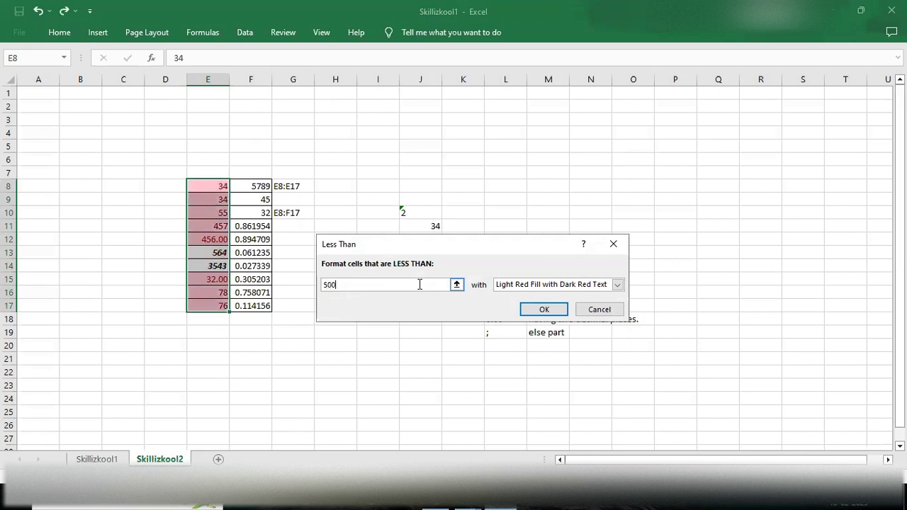
left_click(617, 284)
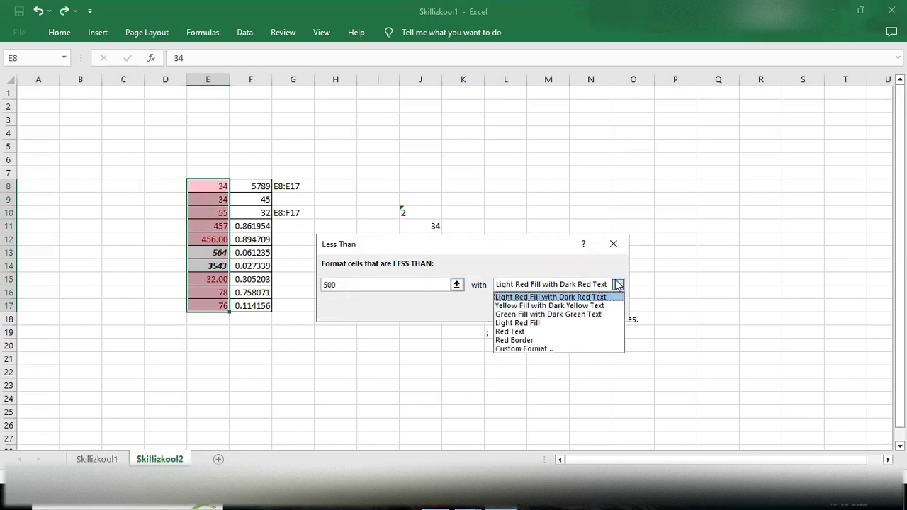
left_click(523, 314)
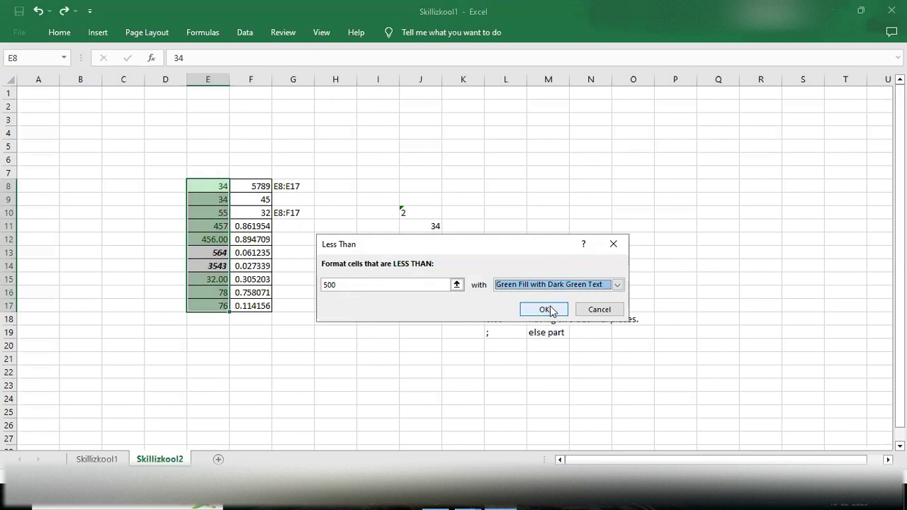
left_click(552, 310)
left_click(216, 383)
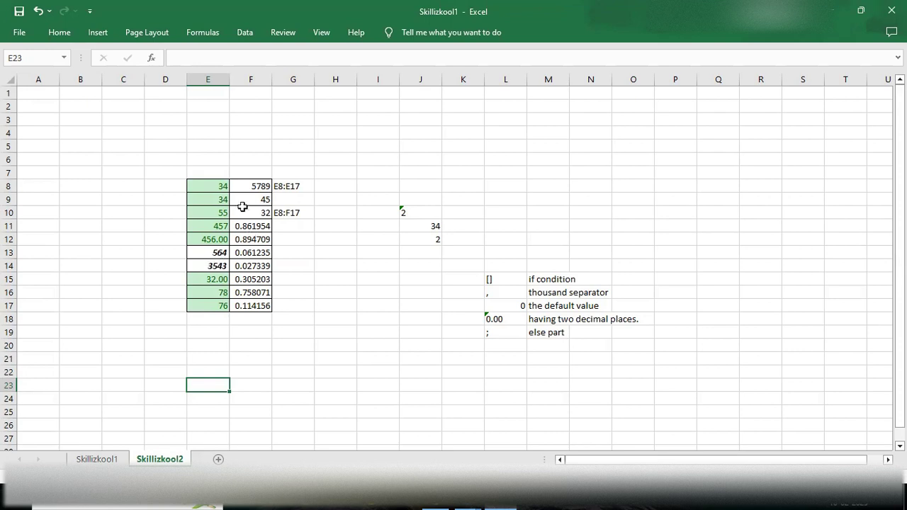
Step: Select F8:F17 and start a Between highlight rule
left_click(256, 186)
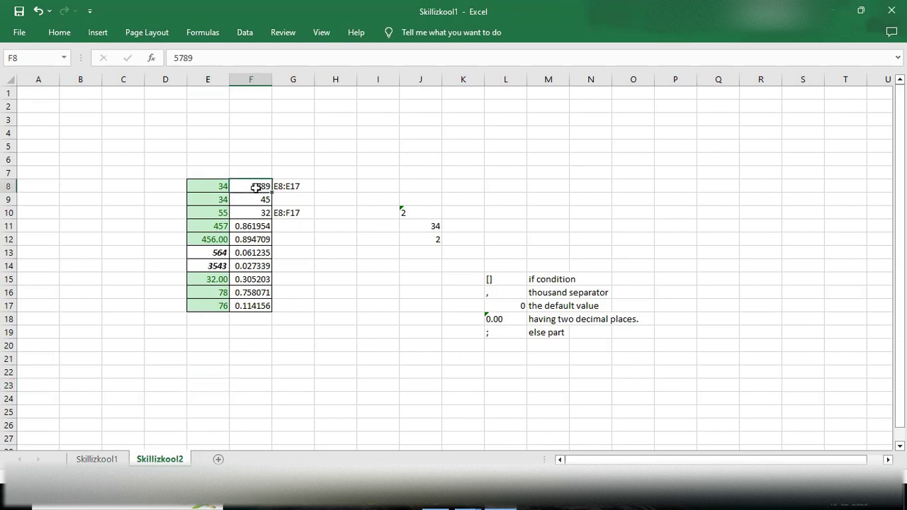
right_click(261, 299)
left_click(335, 306)
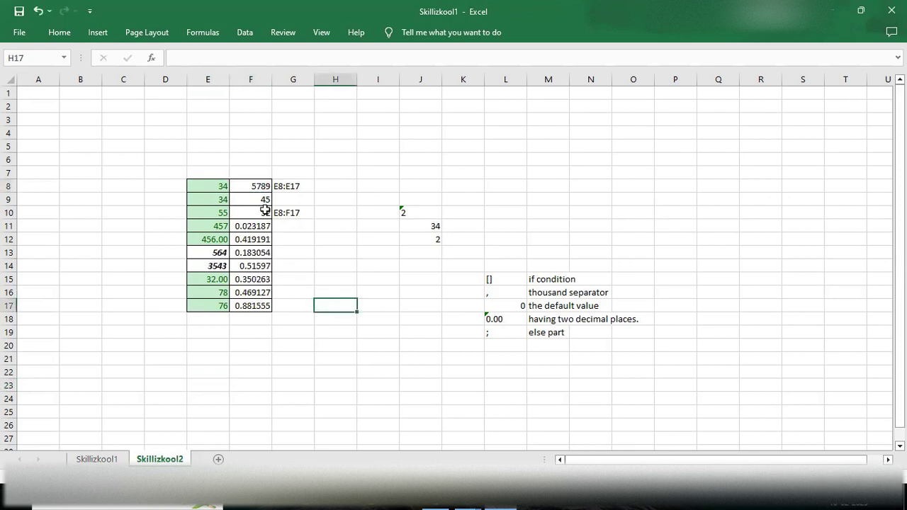
left_click_drag(245, 187, 253, 292)
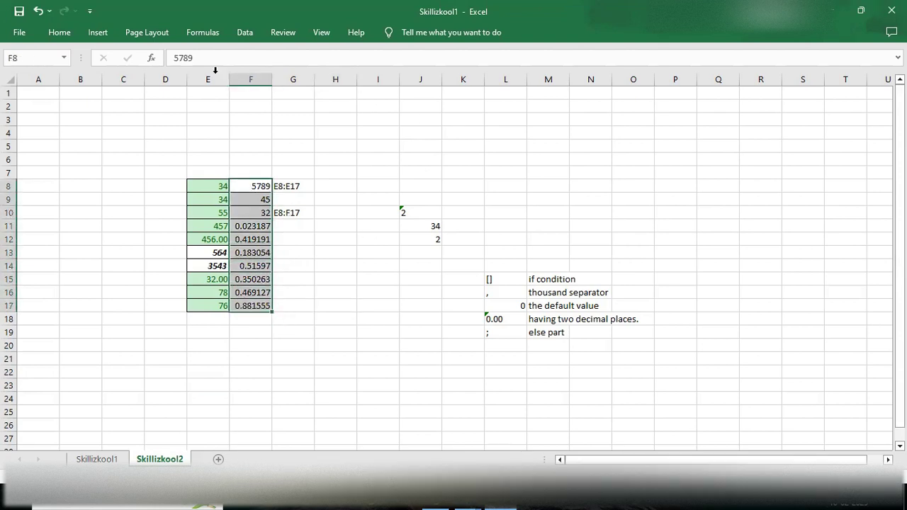
left_click(59, 35)
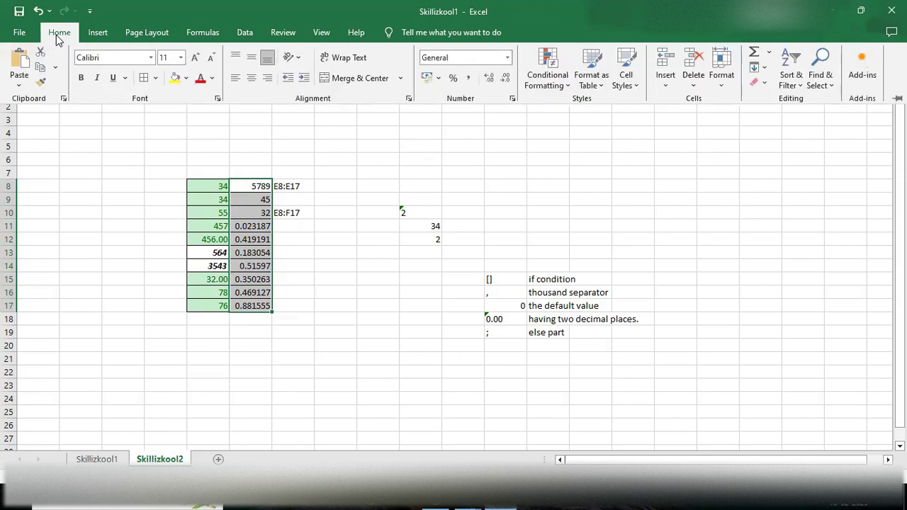
left_click(590, 80)
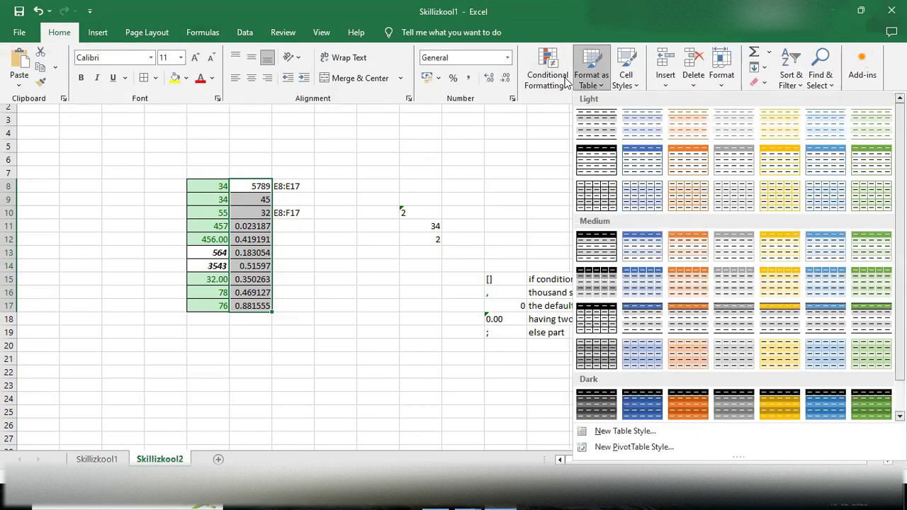
left_click(565, 81)
mouse_move(603, 106)
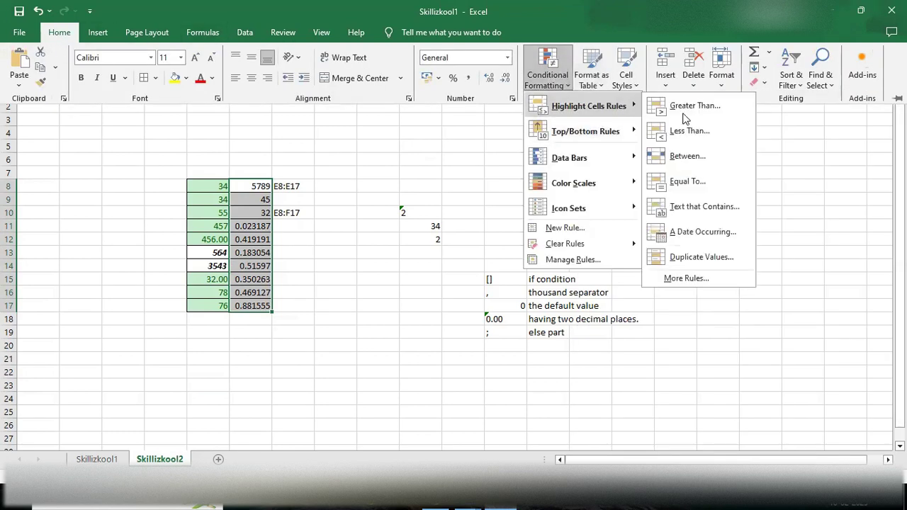
left_click(687, 157)
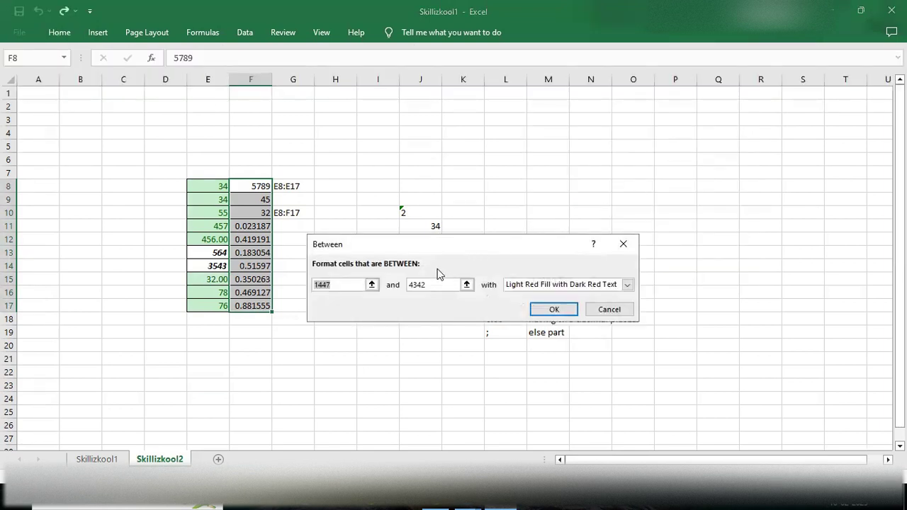
Step: Set the Between bounds to 500 and 4000 with Red Text and apply the rule
left_click(344, 286)
key("BackSpace")
key("BackSpace")
key("BackSpace")
type("500")
key("BackSpace")
key("BackSpace")
key("BackSpace")
type("000")
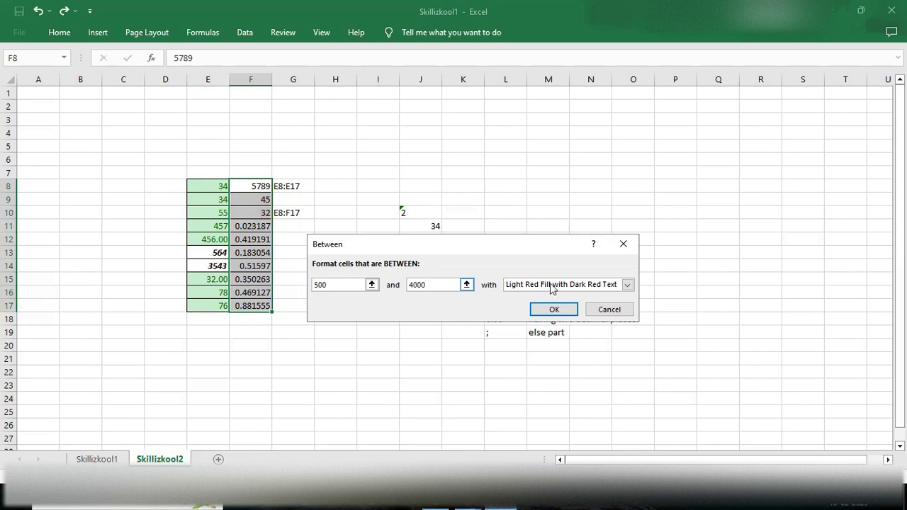
left_click(627, 284)
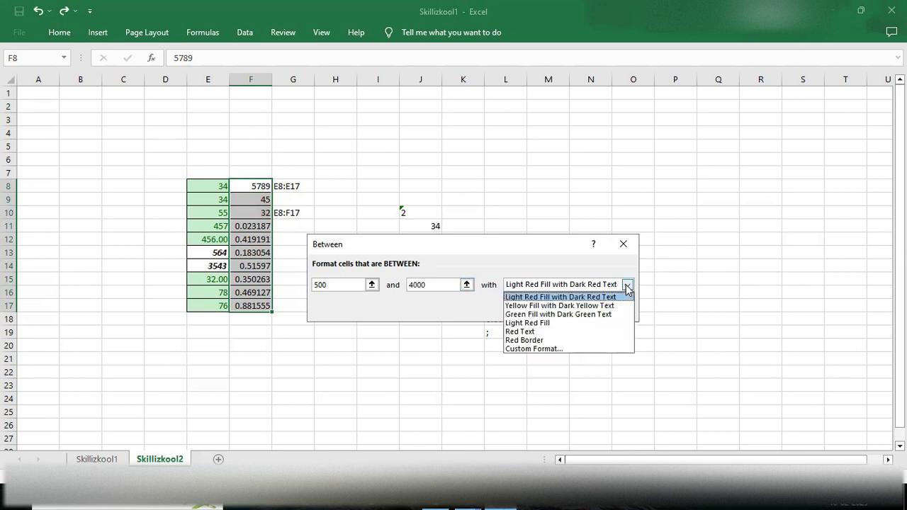
left_click(523, 331)
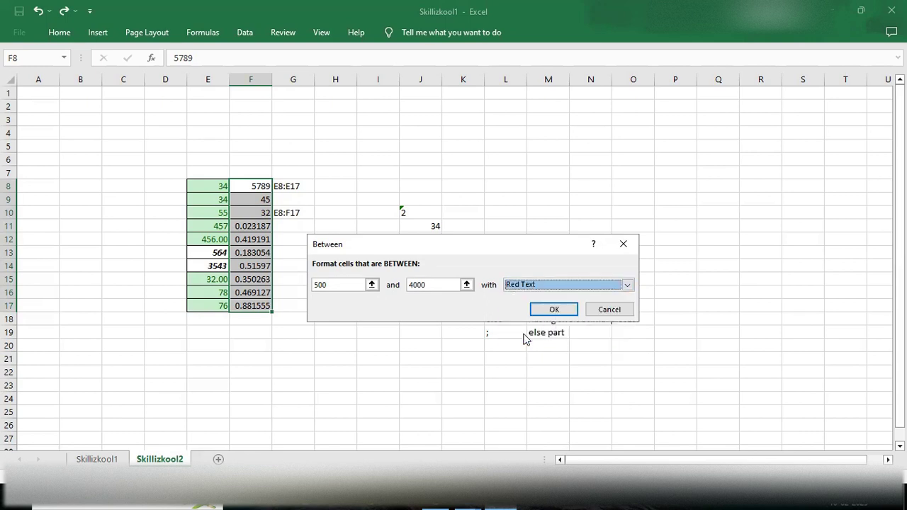
left_click(551, 310)
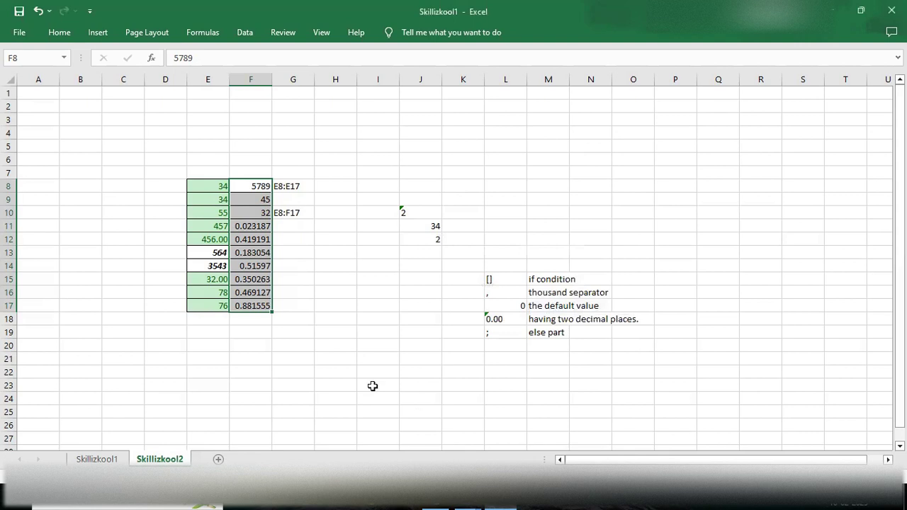
left_click(323, 290)
left_click_drag(247, 183, 265, 301)
Step: Start a Between rule on F8:F17 from 0.12 to 0.8 using a Custom Format
left_click(60, 32)
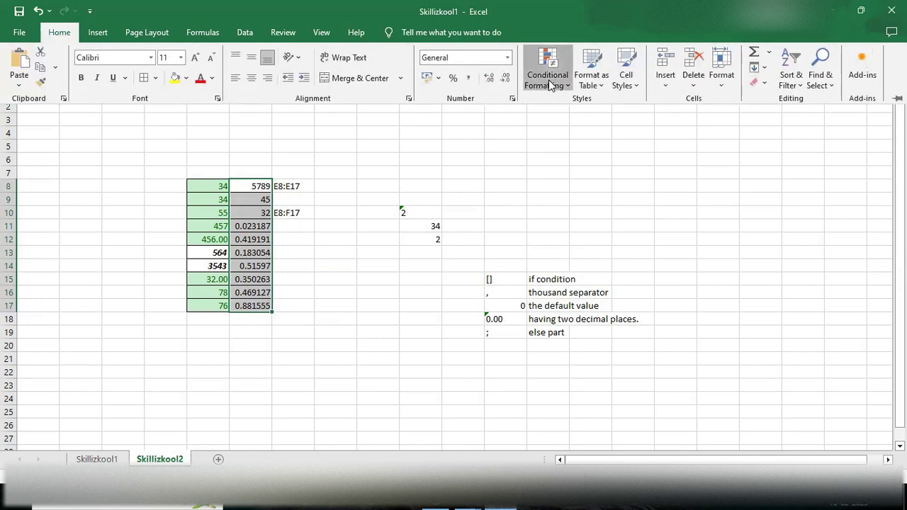
left_click(547, 71)
mouse_move(599, 103)
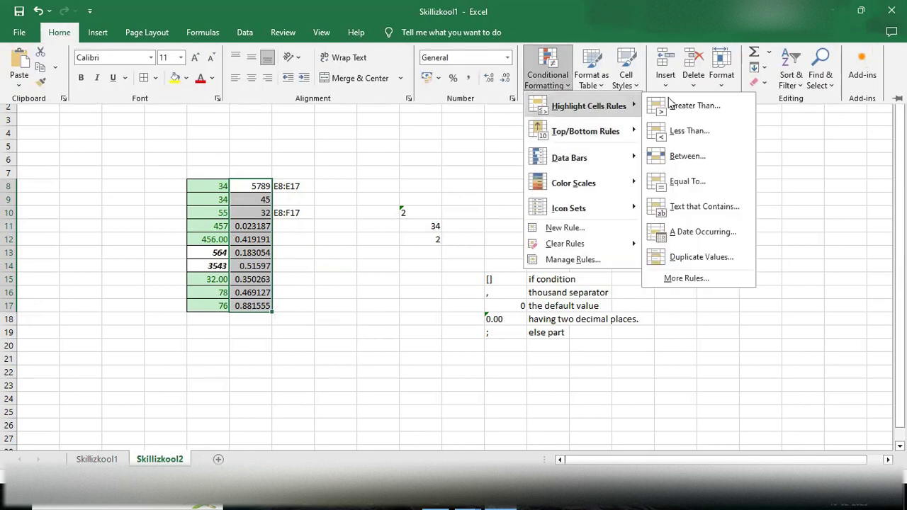
left_click(679, 155)
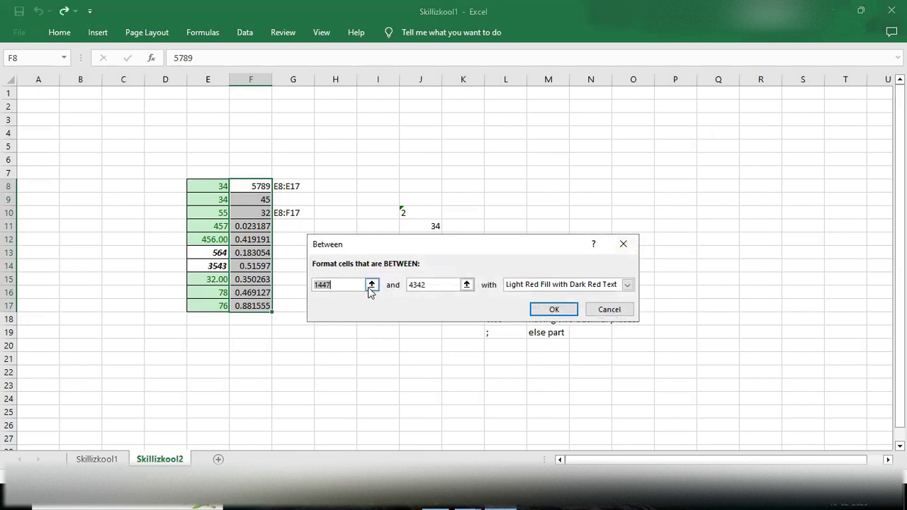
left_click(350, 286)
key("BackSpace")
key("BackSpace")
key("BackSpace")
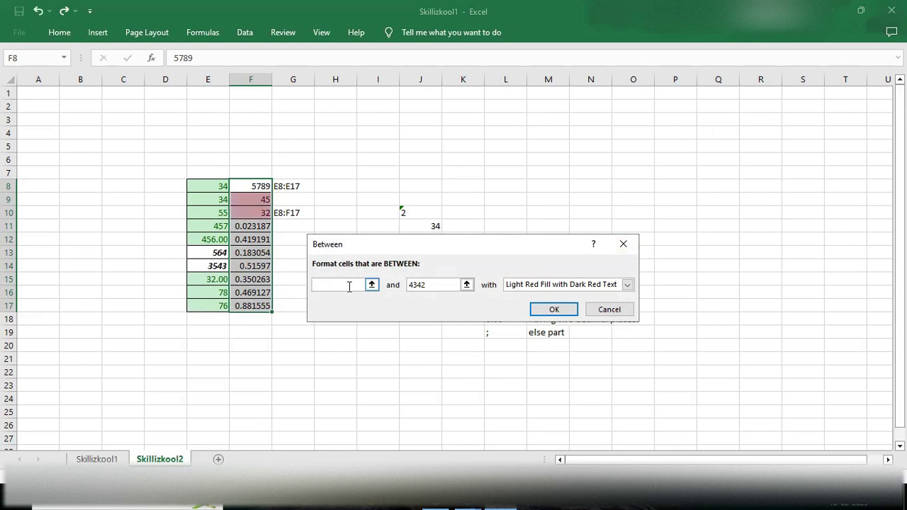
type("0.1")
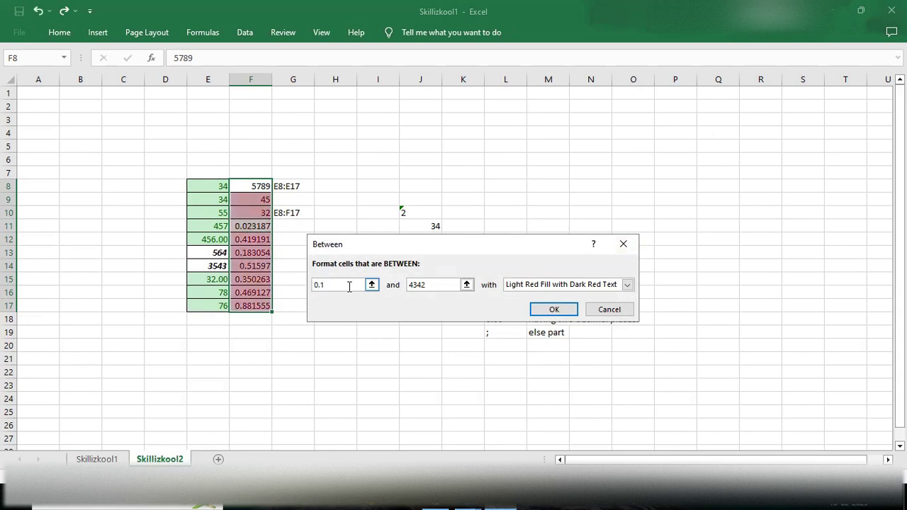
left_click(443, 282)
key("BackSpace")
key("BackSpace")
key("BackSpace")
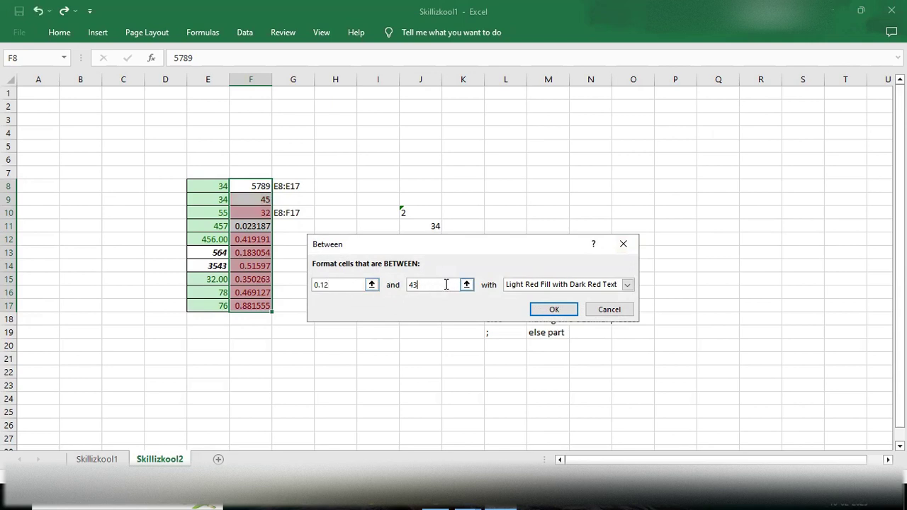
type("0.8")
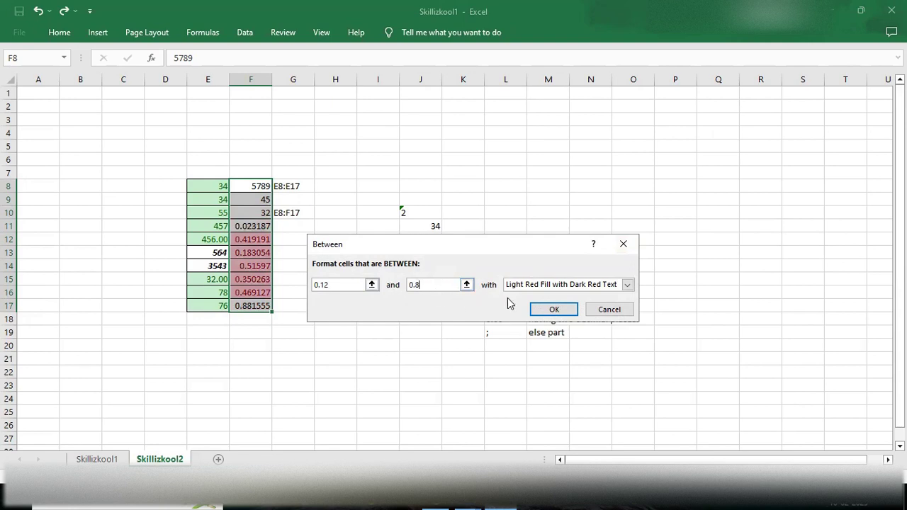
left_click(627, 284)
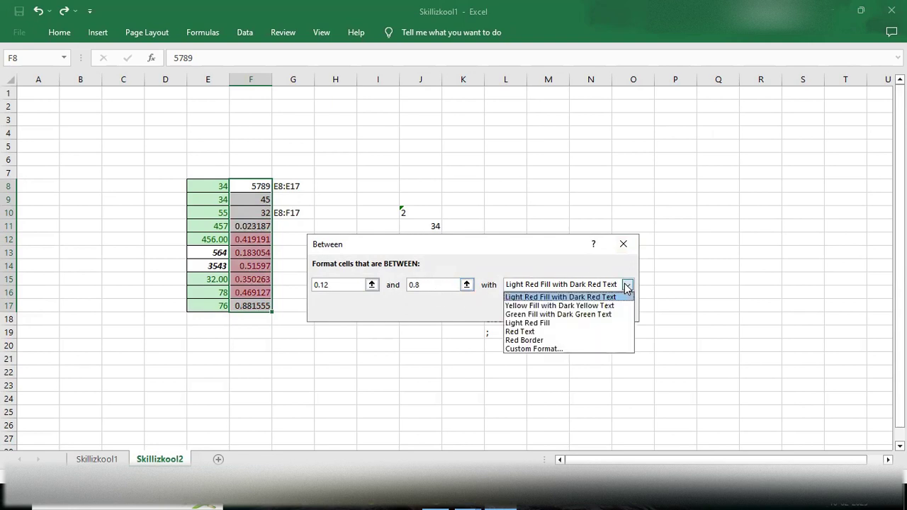
left_click(534, 350)
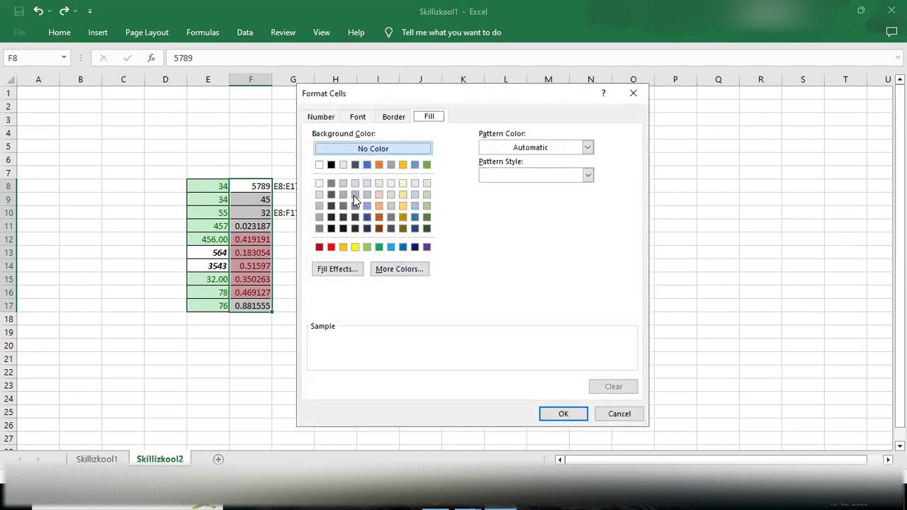
Step: Set the highlight fill to blue with a red 25% Gray pattern
left_click(366, 166)
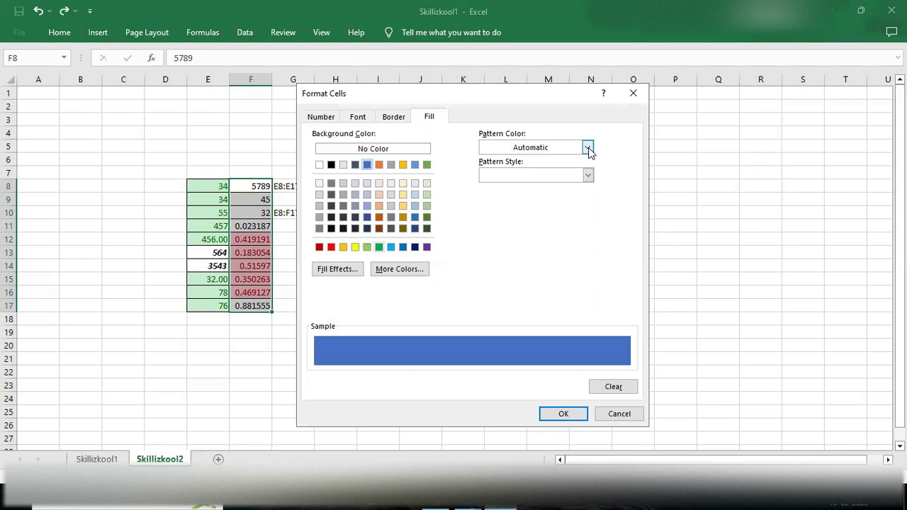
left_click(588, 175)
left_click(586, 175)
left_click(589, 149)
left_click(593, 148)
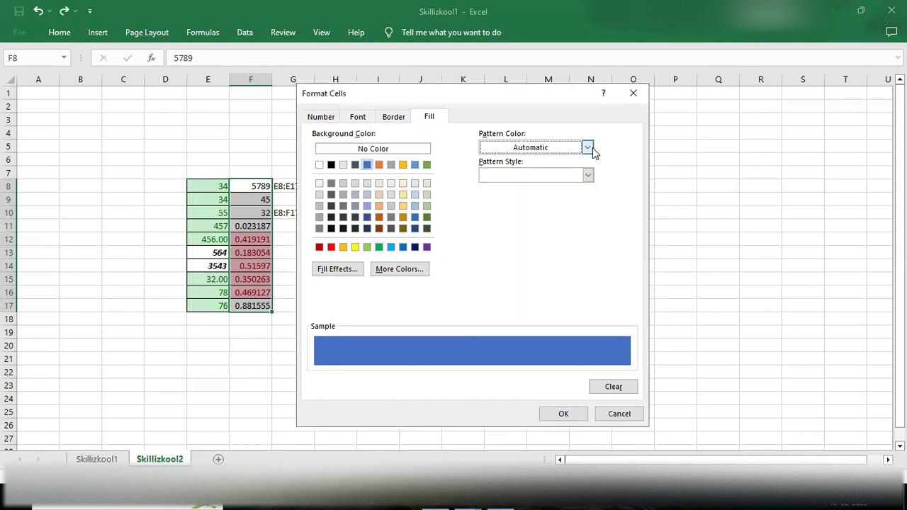
left_click(586, 148)
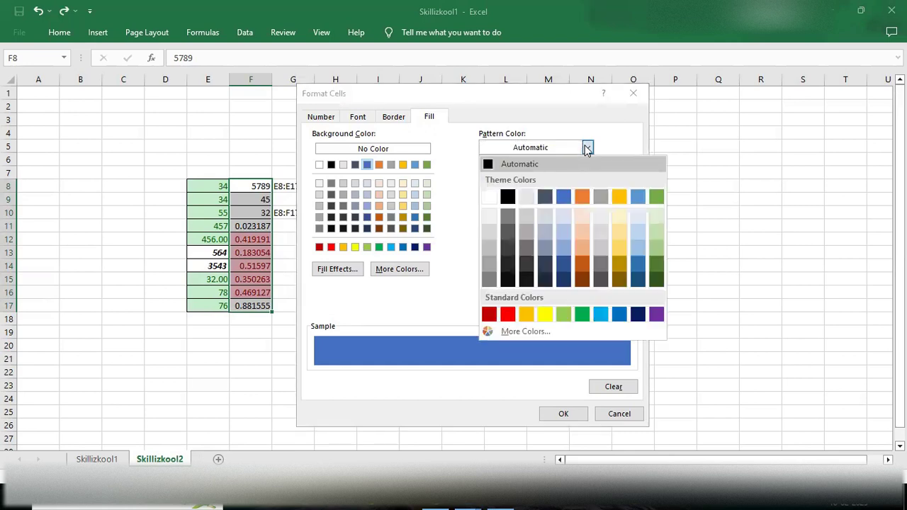
left_click(508, 314)
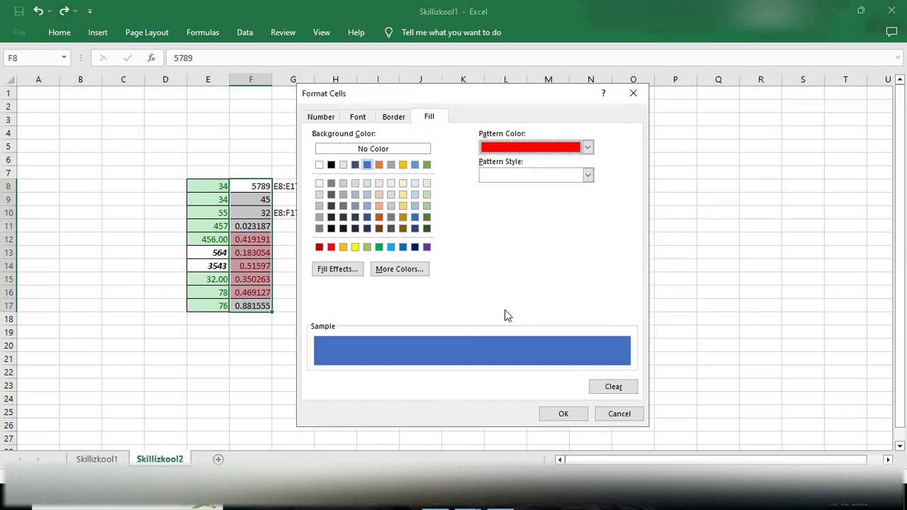
left_click(587, 175)
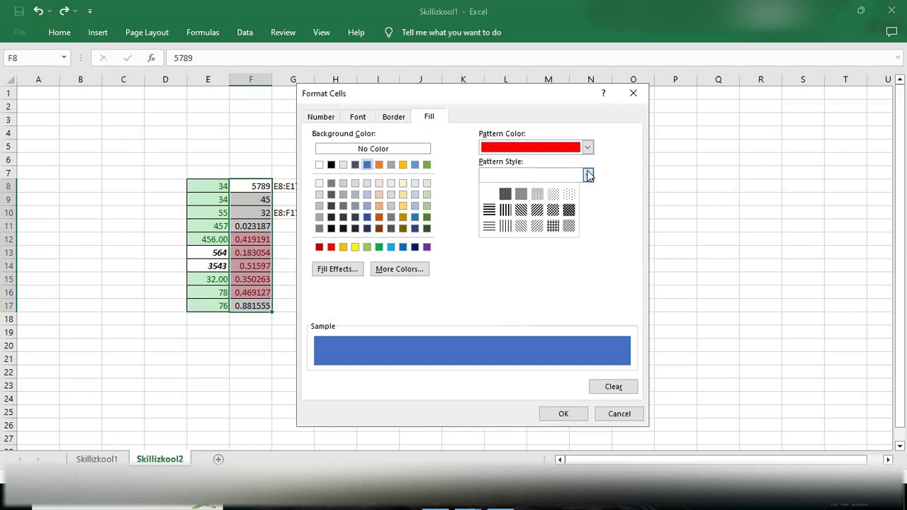
left_click(536, 194)
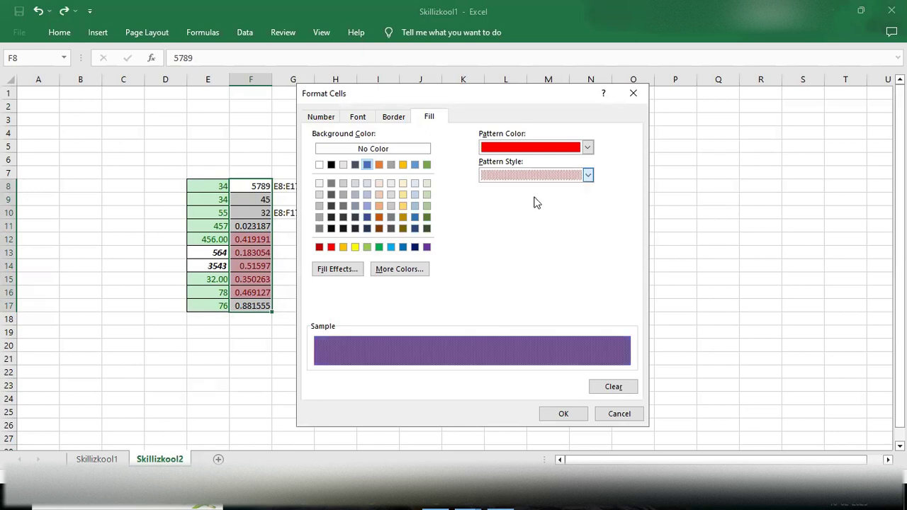
Step: Make the highlight font Bold Italic, then confirm the format and apply the Between rule
left_click(395, 118)
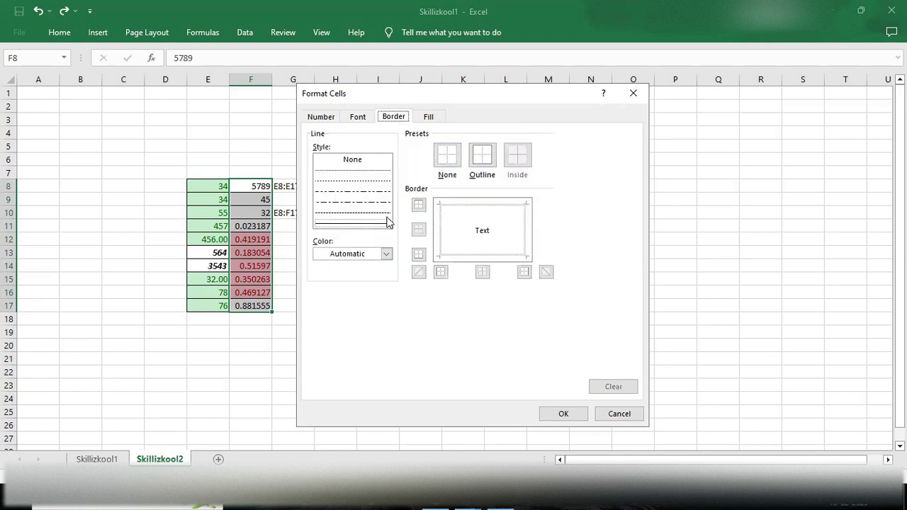
left_click(358, 118)
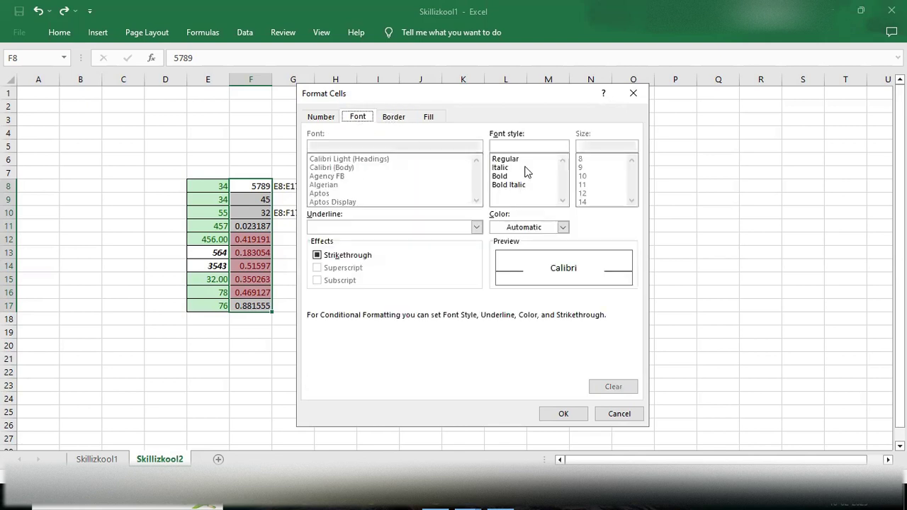
left_click(501, 186)
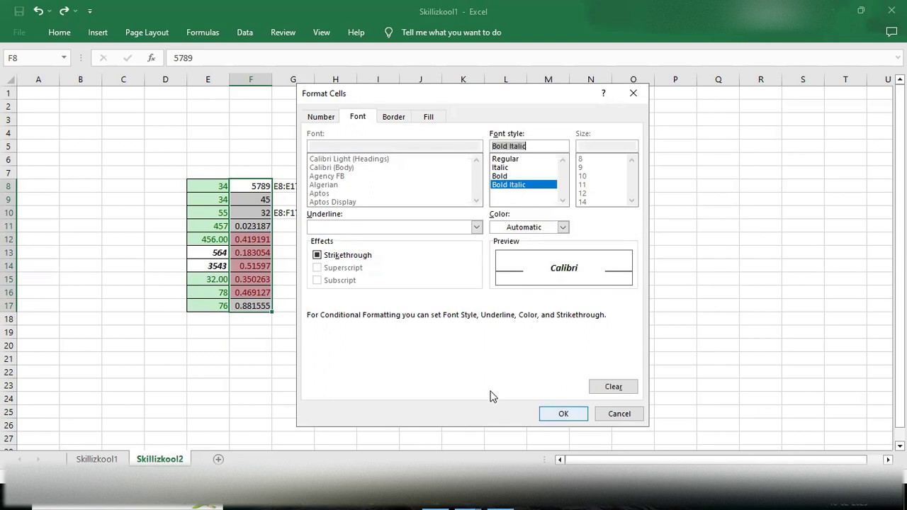
left_click(317, 256)
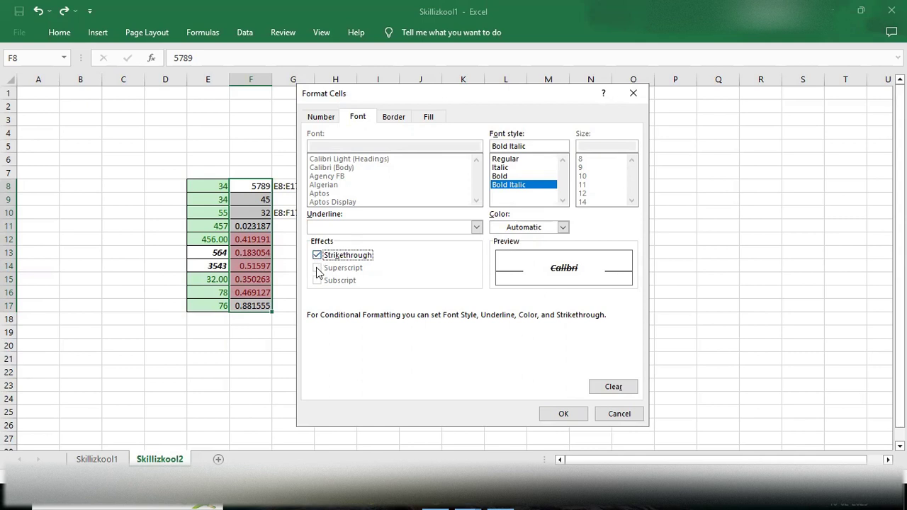
left_click(318, 256)
left_click(321, 119)
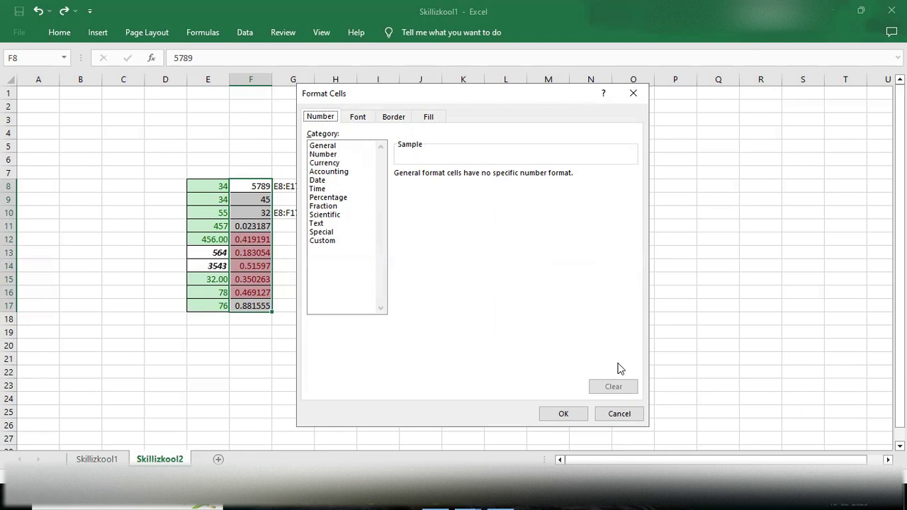
left_click(573, 414)
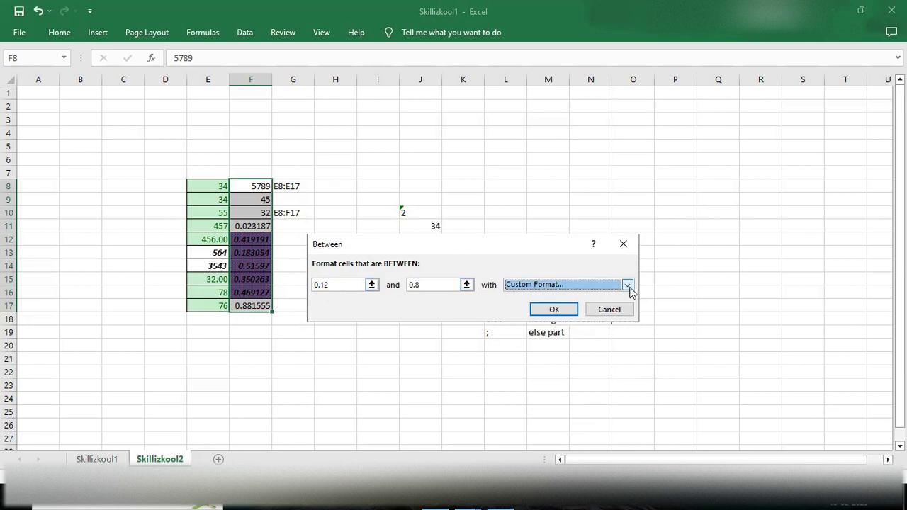
left_click(554, 308)
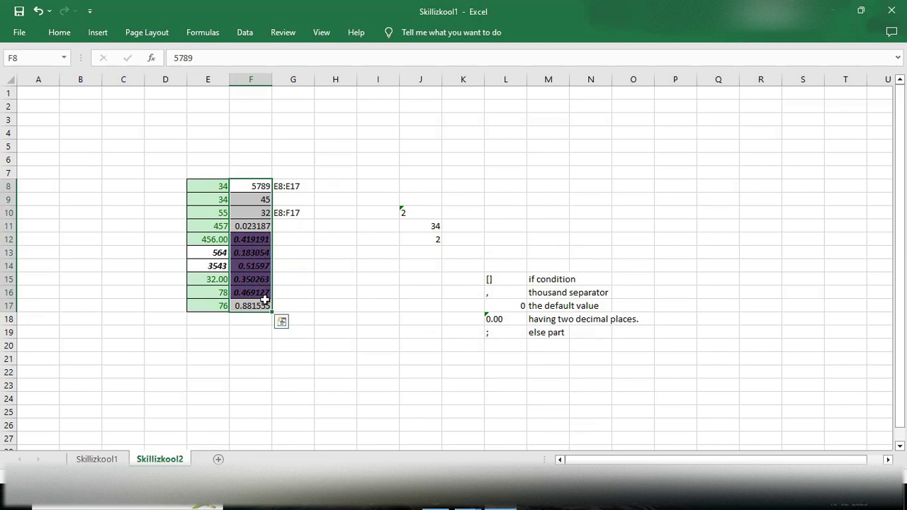
Step: Select F8:F17 and open its Between 0.12 to 0.8 rule from Manage Rules for editing
left_click(249, 186)
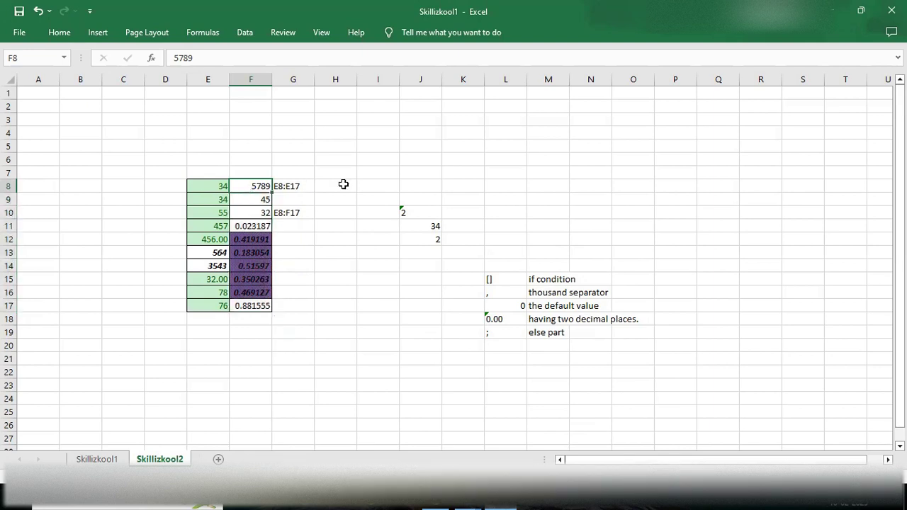
left_click(343, 184)
left_click_drag(250, 187, 257, 295)
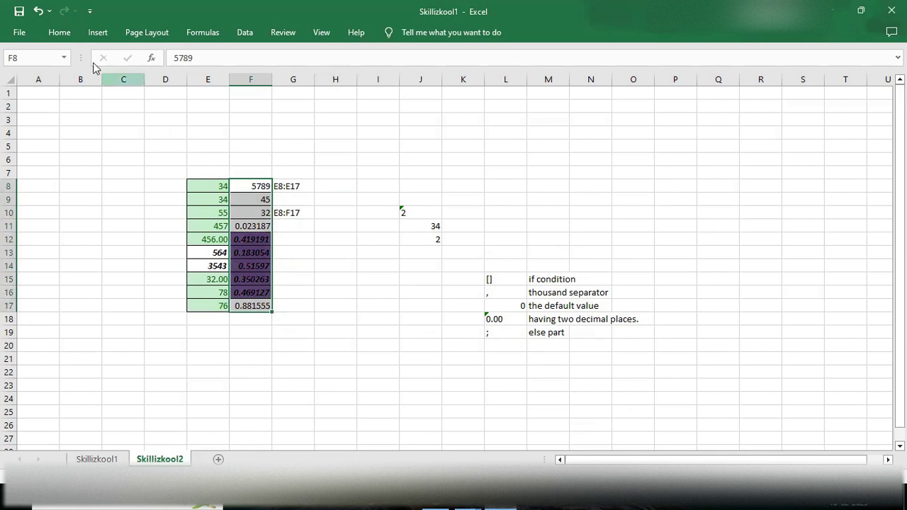
left_click(61, 39)
left_click(547, 76)
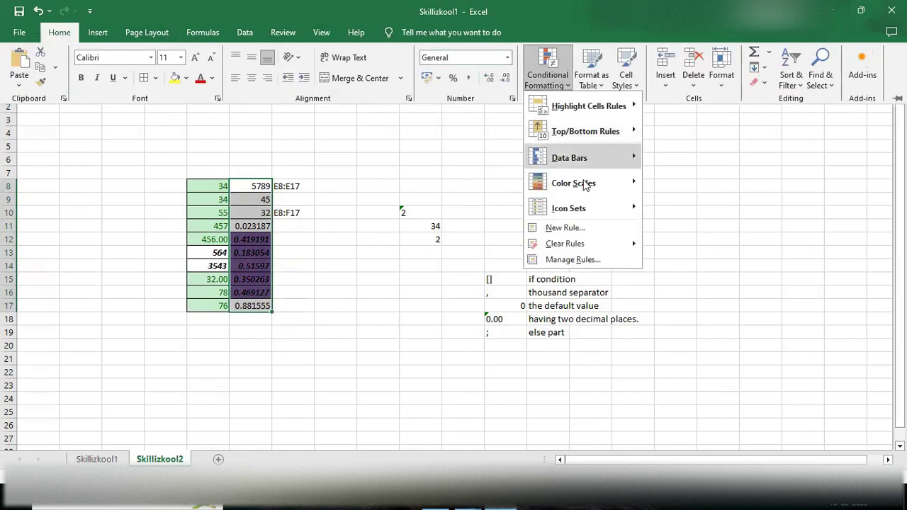
left_click(578, 259)
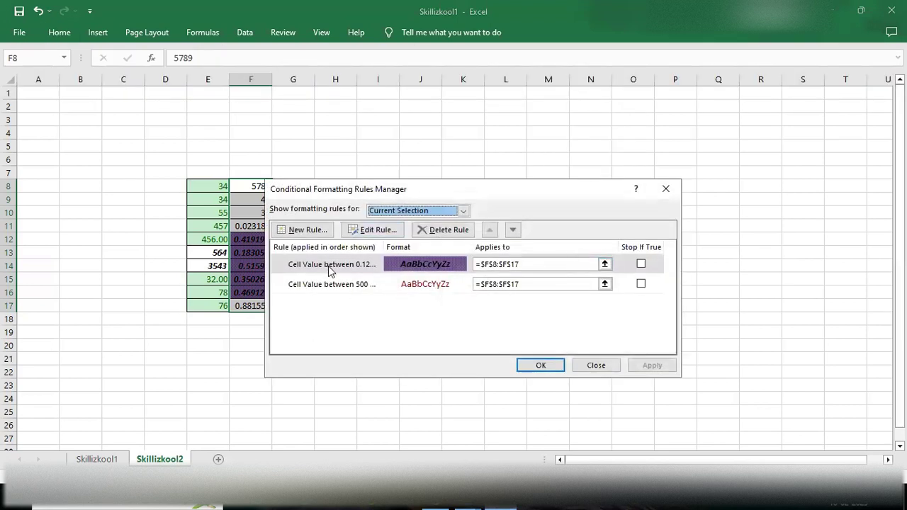
left_click(365, 267)
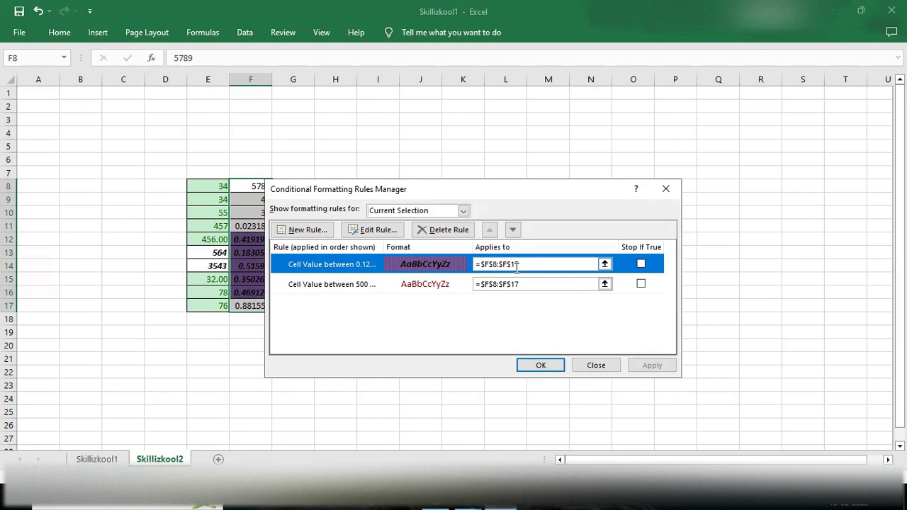
double_click(431, 265)
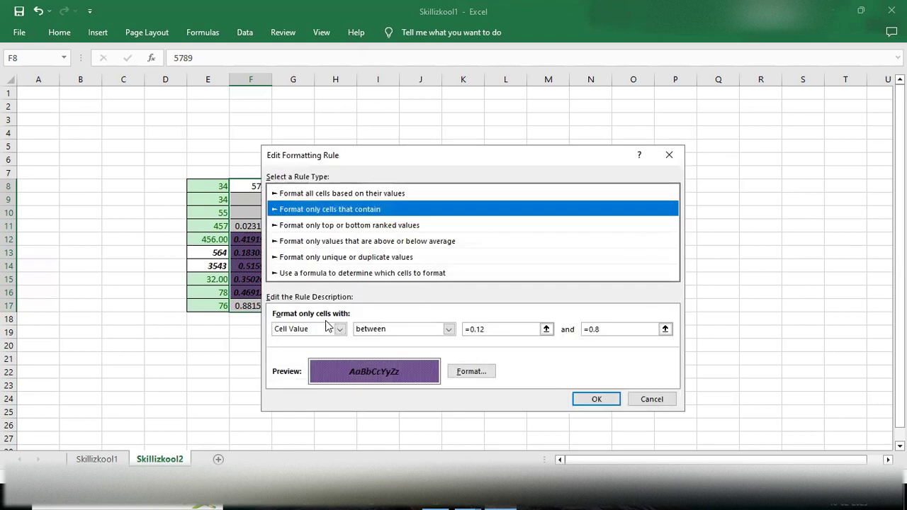
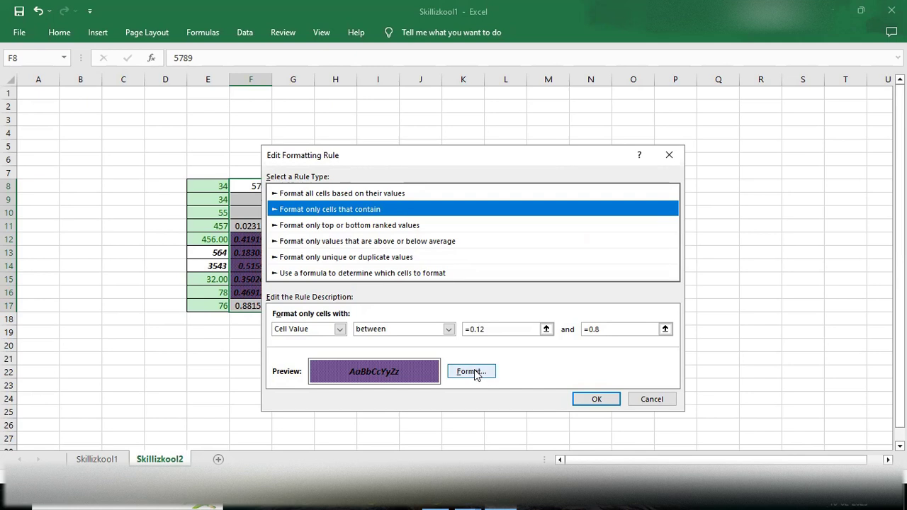
Step: Confirm the purple fill rule for F8:F17 values between 0.12 and 0.8, then close the rules manager
left_click(596, 400)
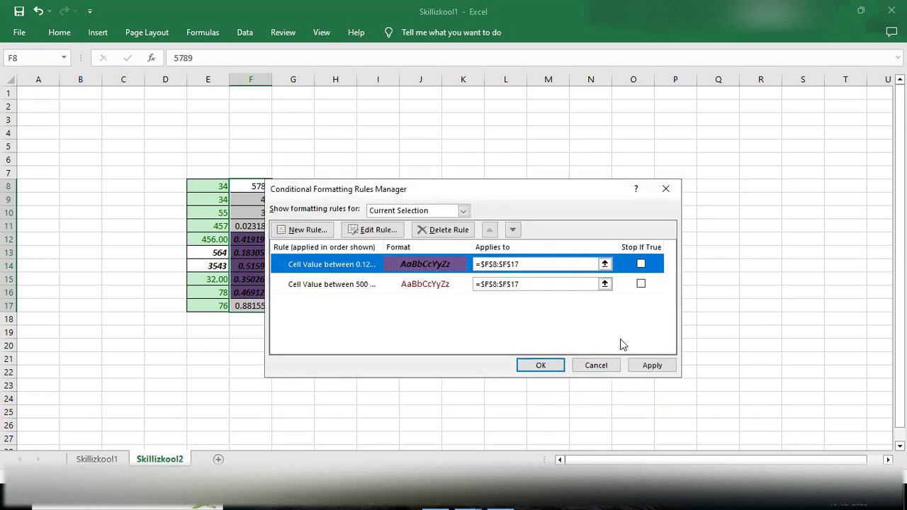
left_click(665, 194)
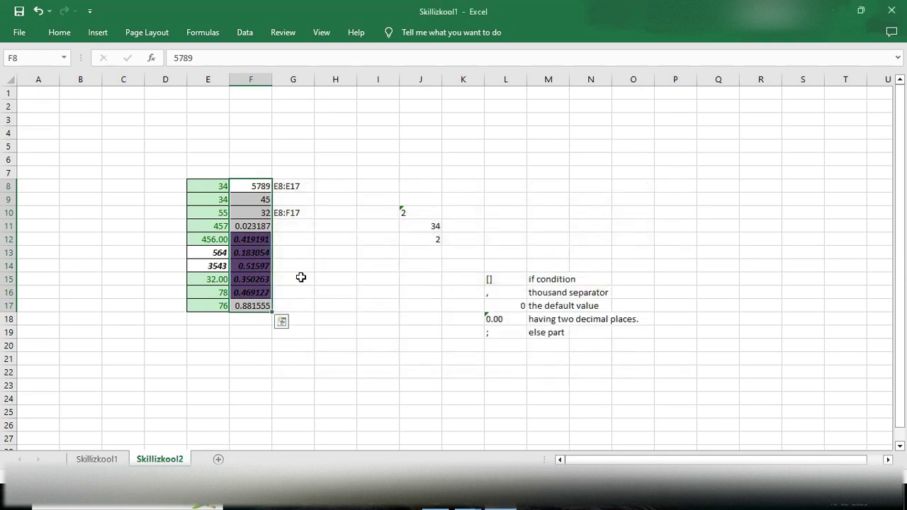
Step: Clear the column F selection and browse the Conditional Formatting menu without choosing anything
left_click(341, 293)
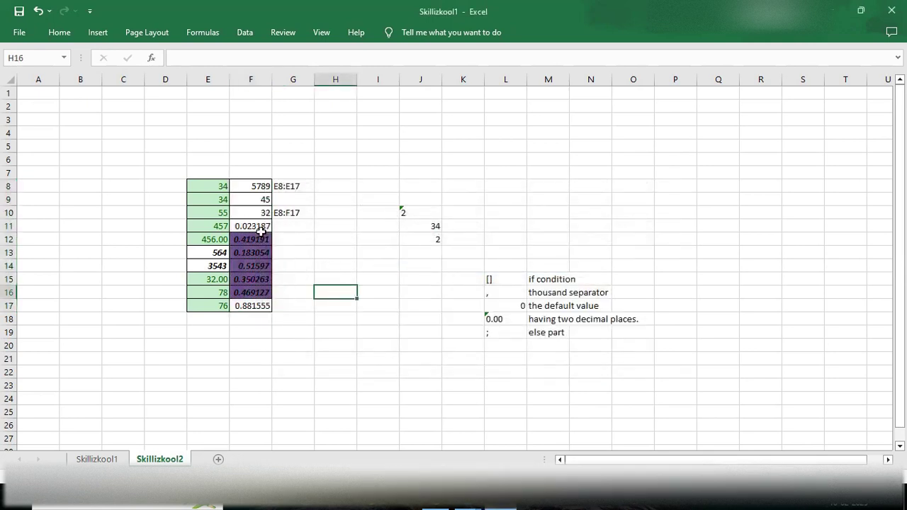
left_click(61, 36)
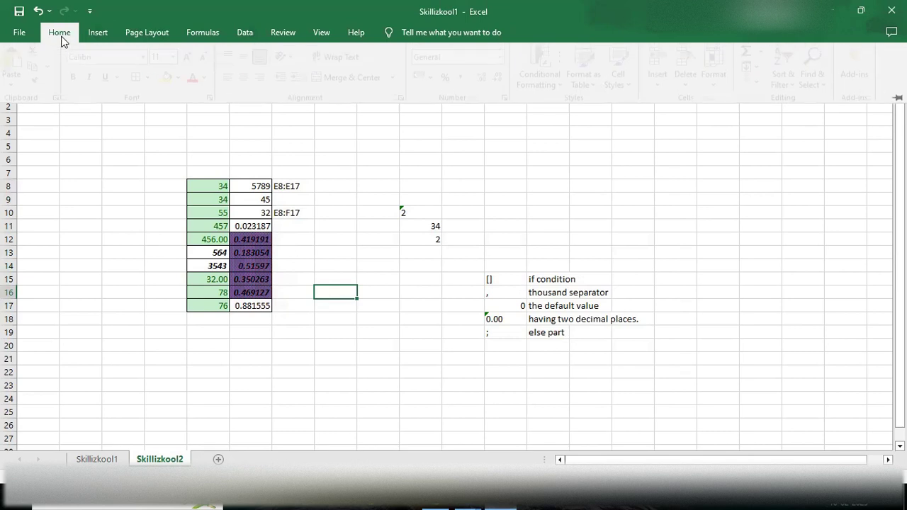
left_click(547, 77)
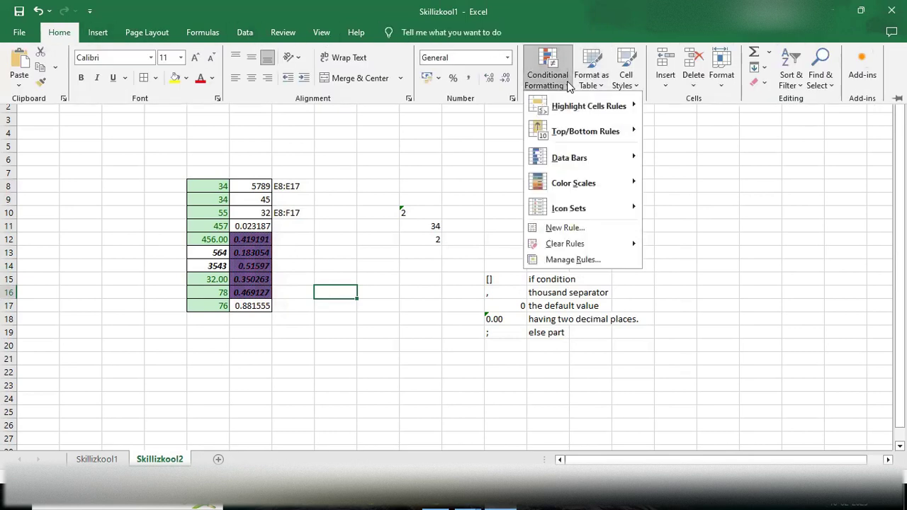
mouse_move(604, 119)
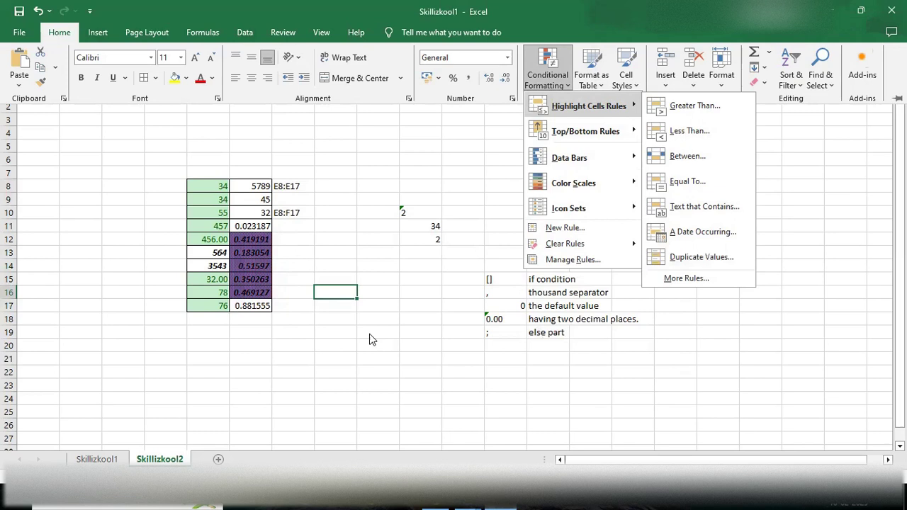
key("Escape")
key("Escape")
key("Escape")
Step: Select E8:E17 and apply a Duplicate Values rule with Red Text
left_click_drag(206, 187, 210, 303)
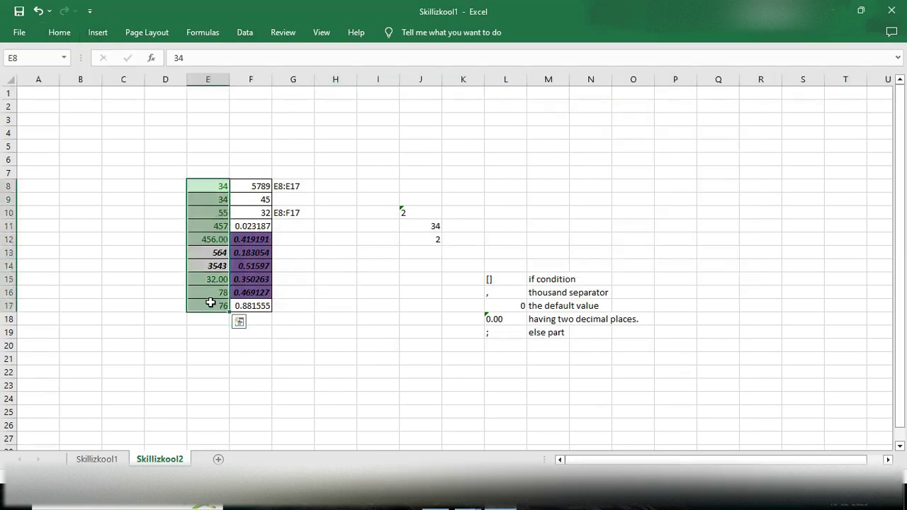
left_click(60, 36)
left_click(566, 80)
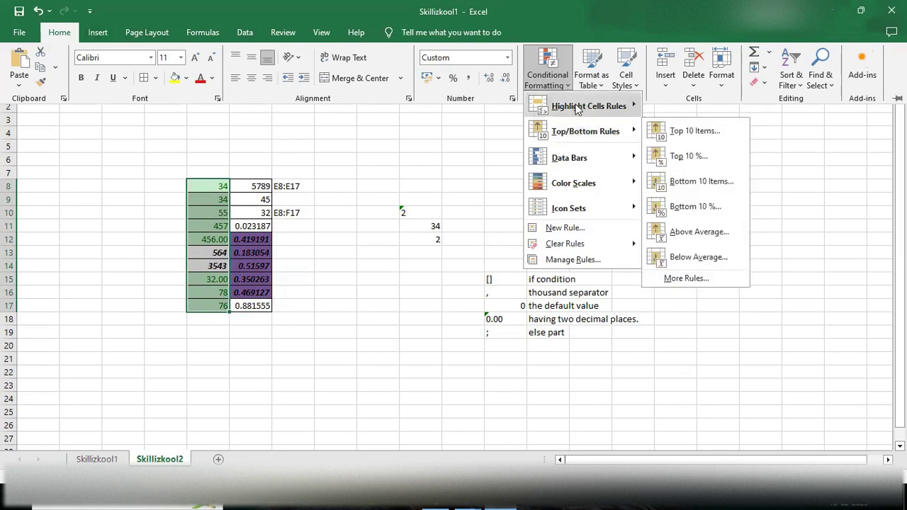
mouse_move(577, 107)
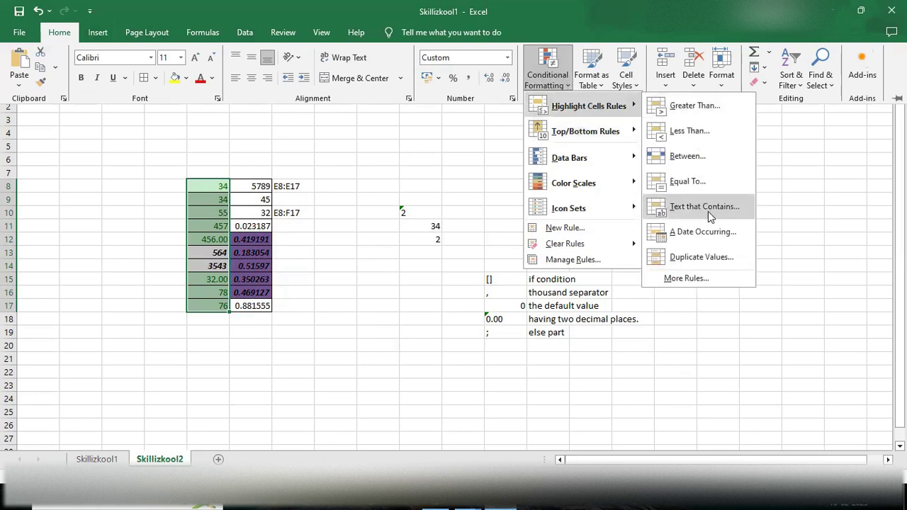
left_click(706, 255)
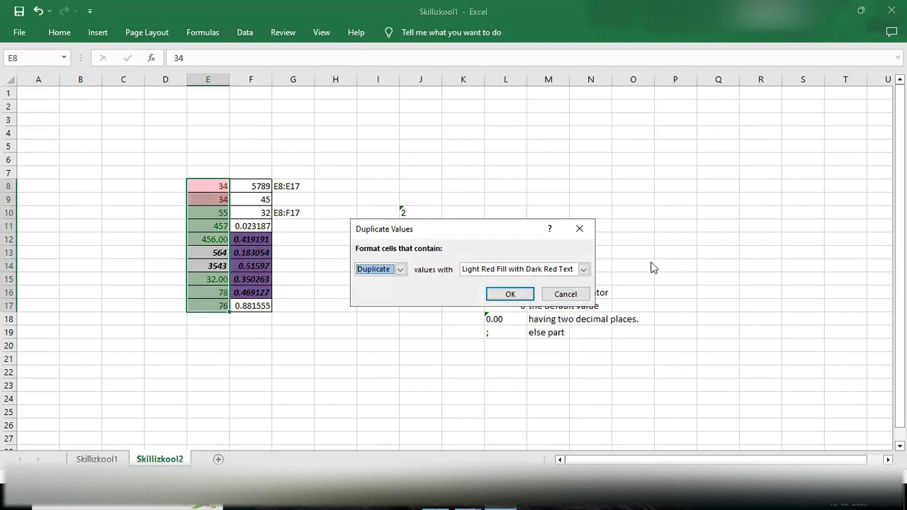
left_click(583, 270)
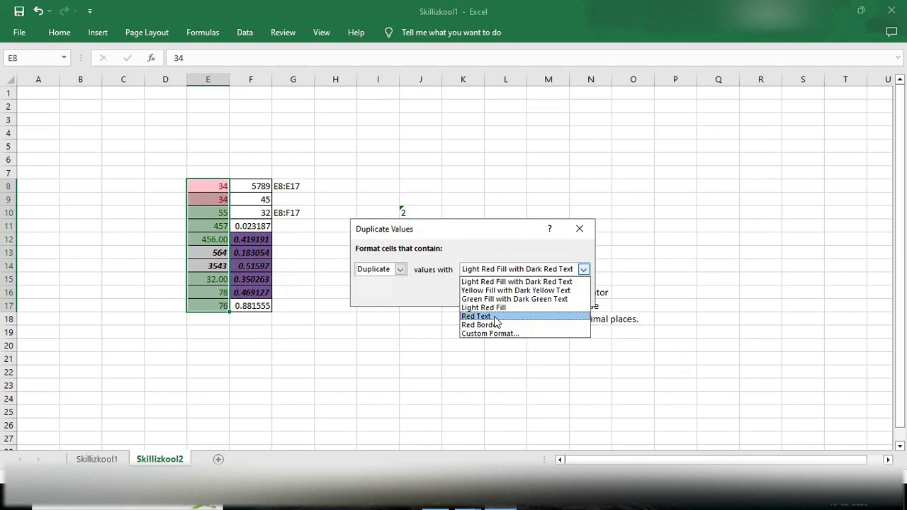
left_click(495, 317)
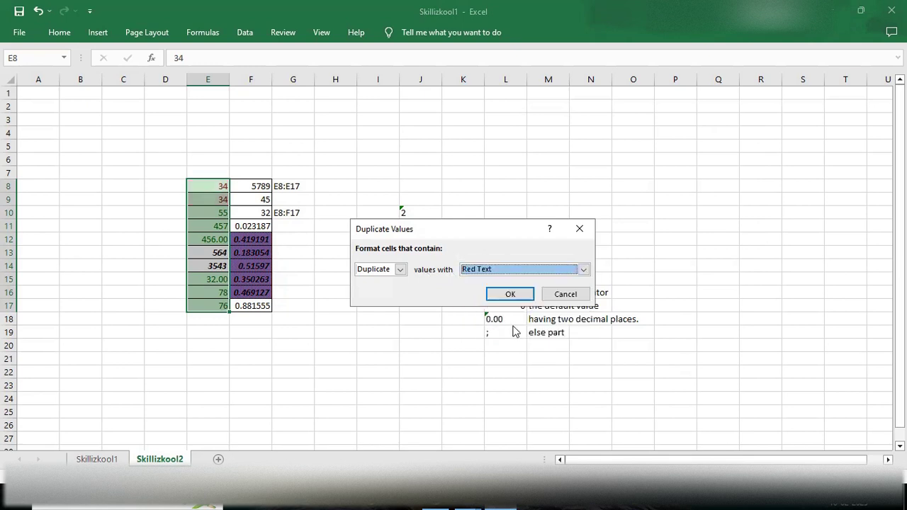
left_click(510, 294)
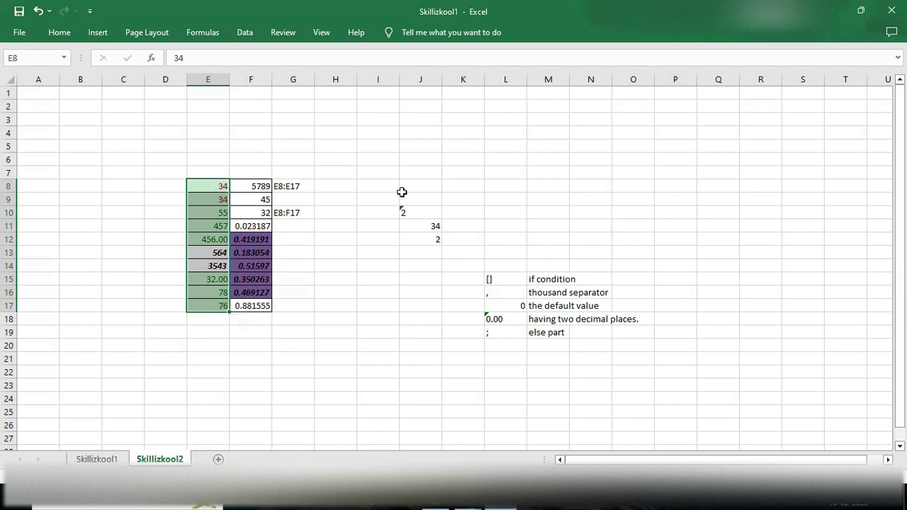
left_click(60, 32)
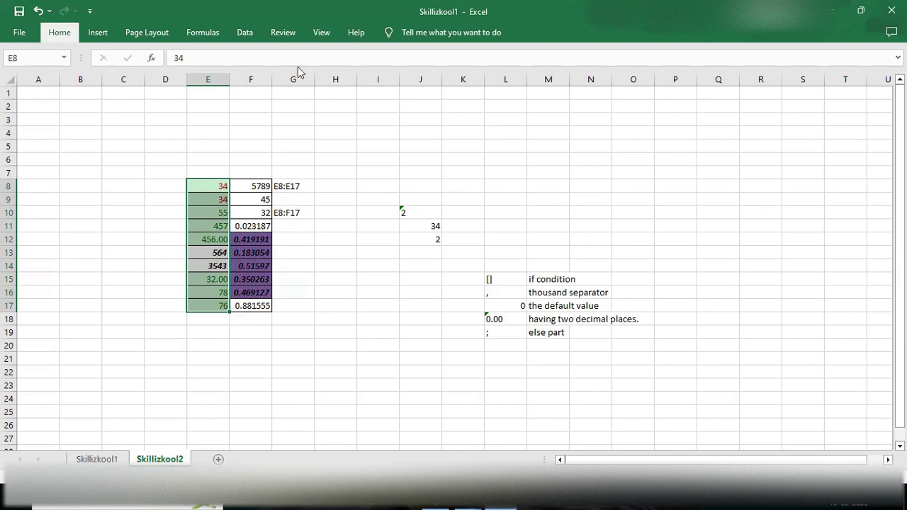
left_click(571, 80)
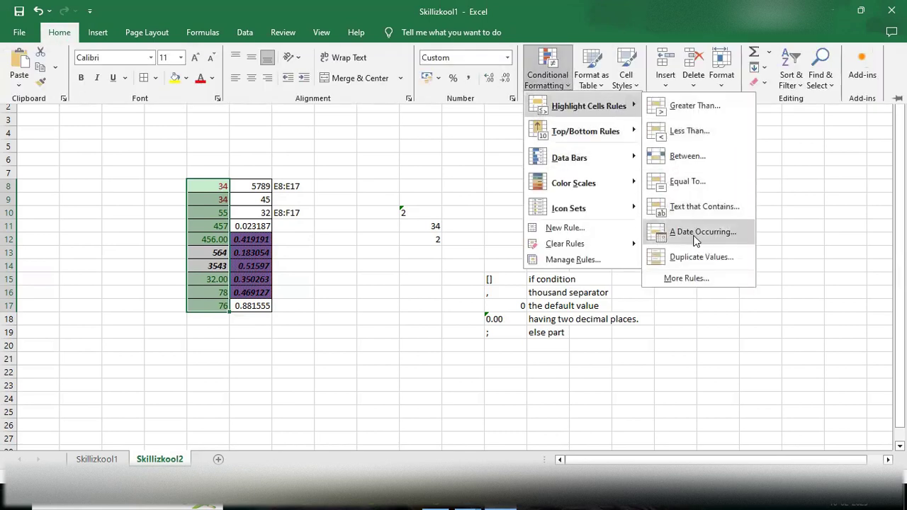
left_click(695, 233)
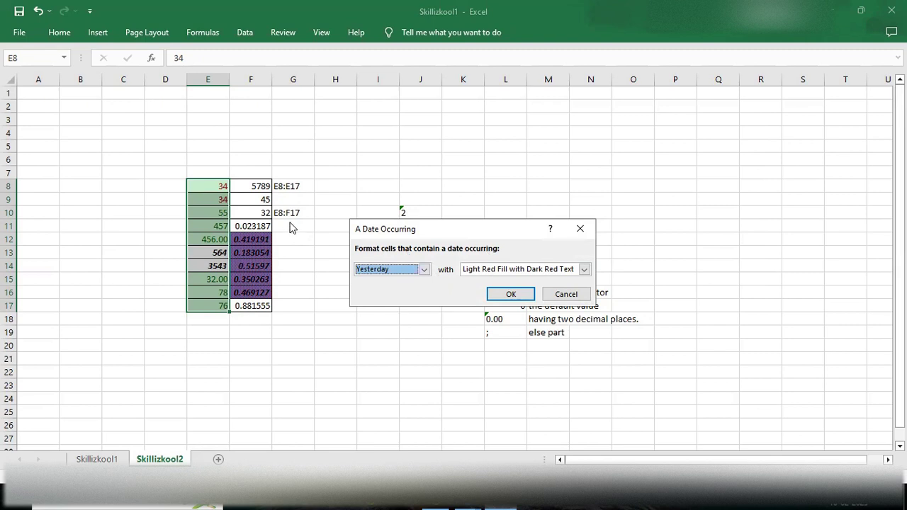
left_click(581, 229)
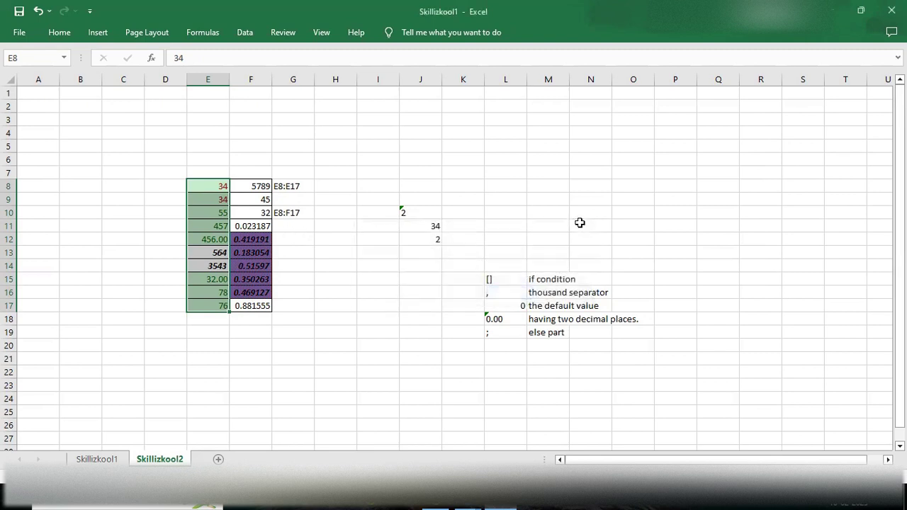
Step: Enter =DATE(2025,2,2) in cell P7
left_click(675, 174)
type("=")
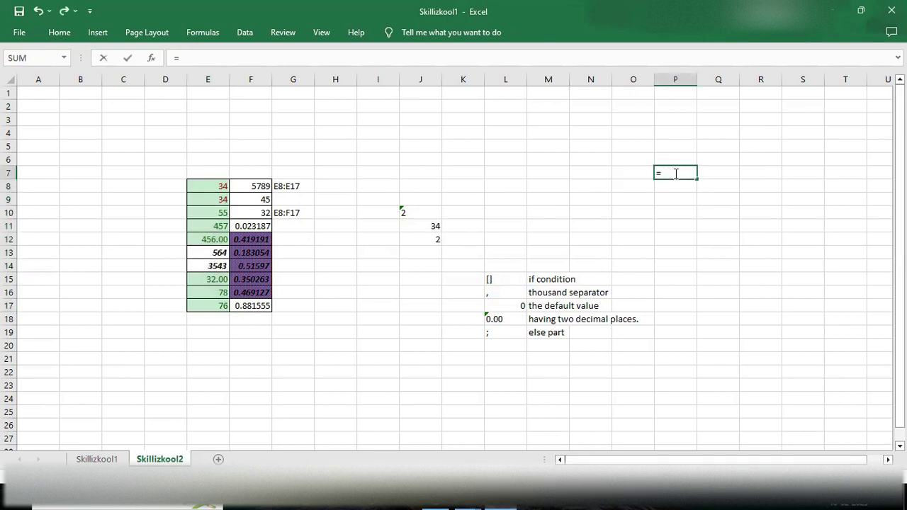
type("date")
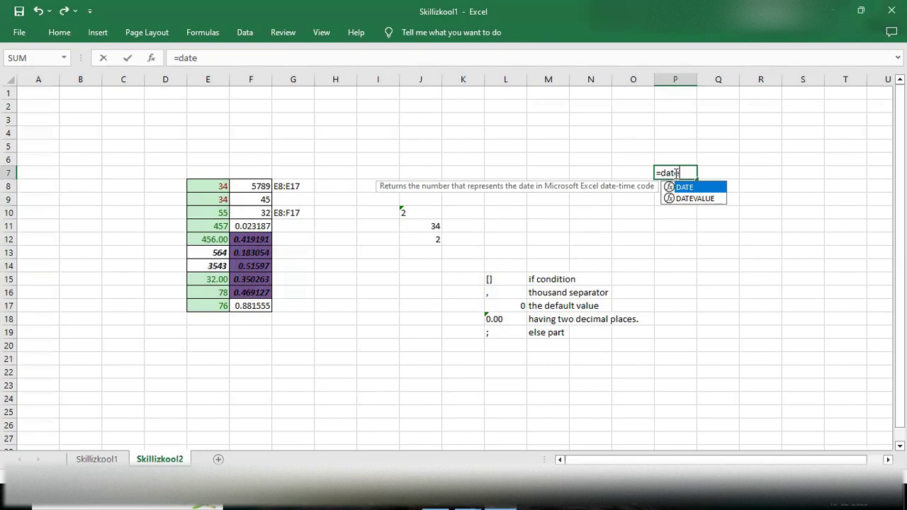
key("Tab")
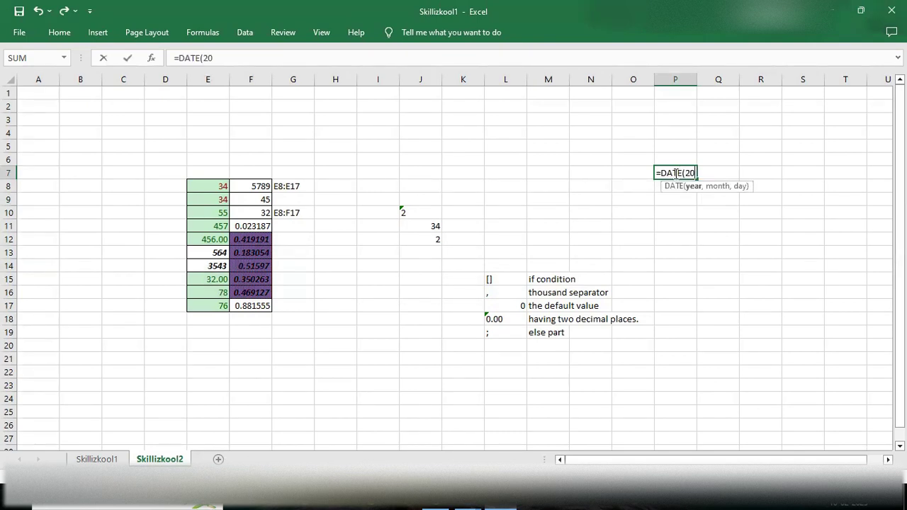
type("2025,2,")
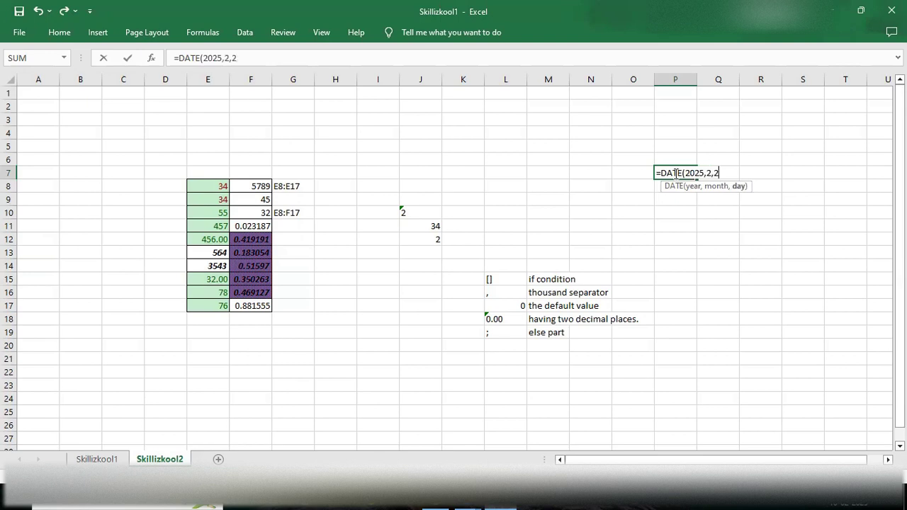
type("2)")
key("Return")
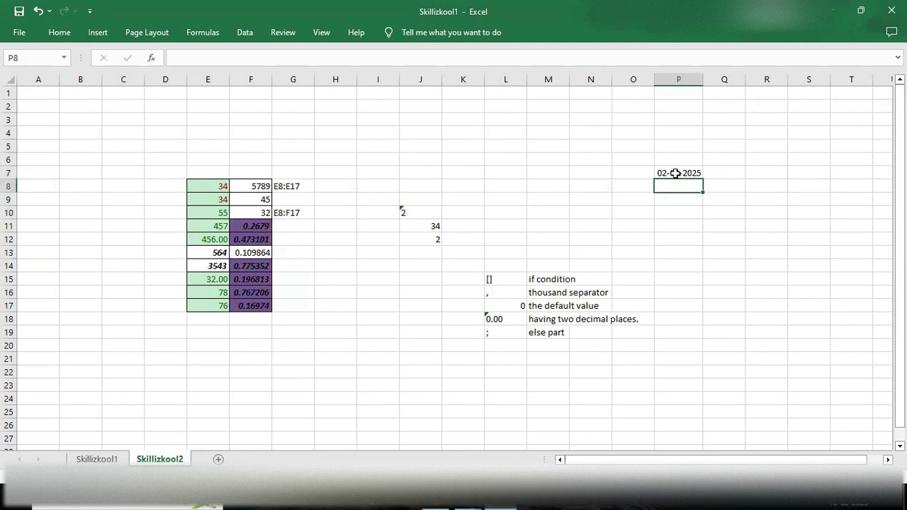
Step: Fill the P7 date down to P18, undo the fill, and start editing P8
left_click(676, 173)
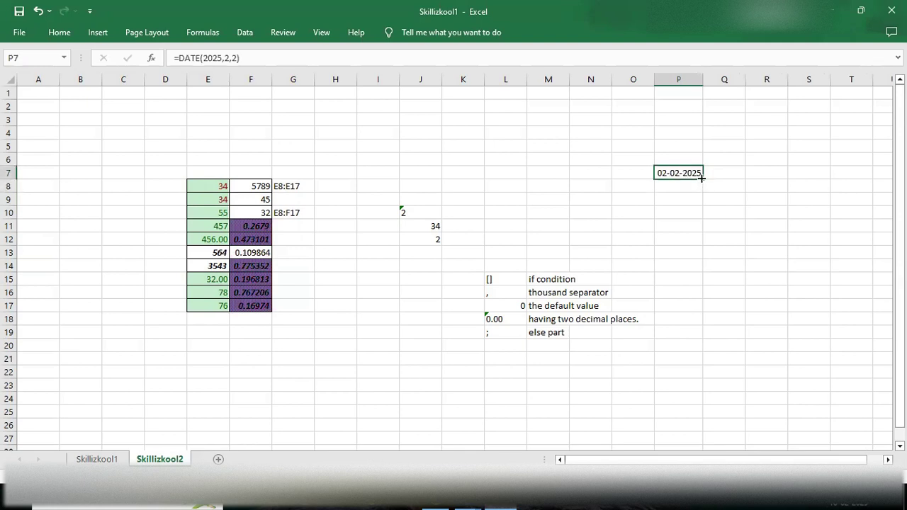
left_click_drag(702, 179, 671, 323)
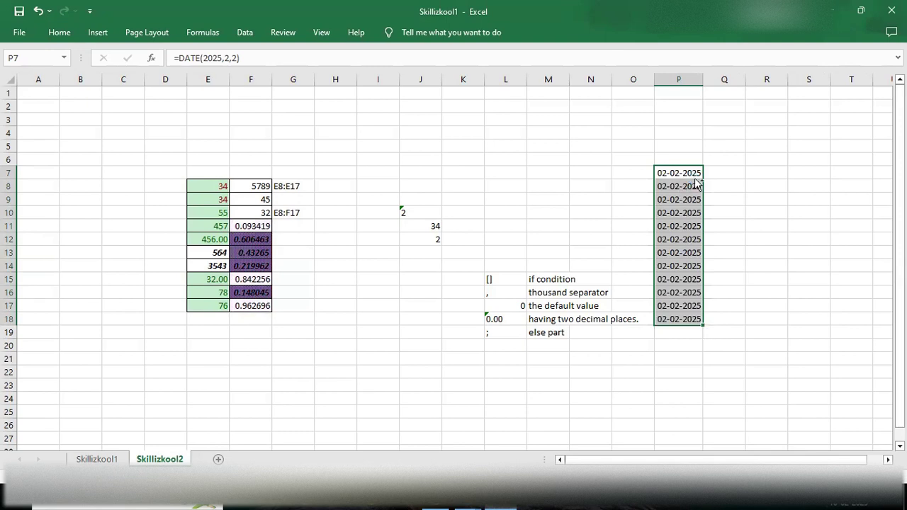
key("ctrl+z")
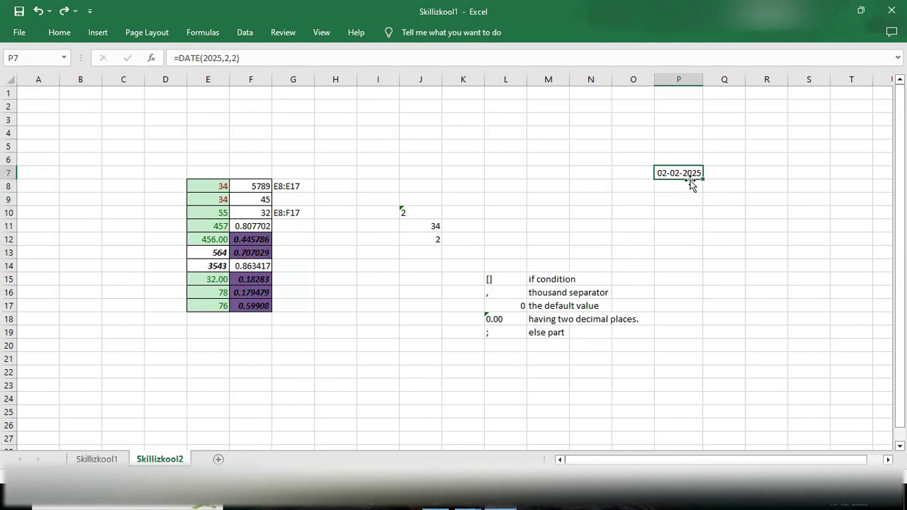
double_click(677, 185)
Step: Enter =NOW() in cell P8
type("=")
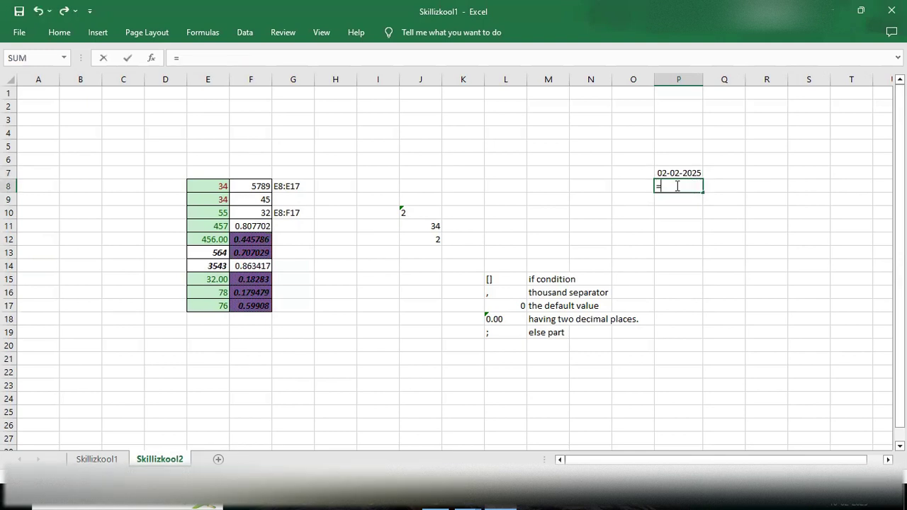
type("time")
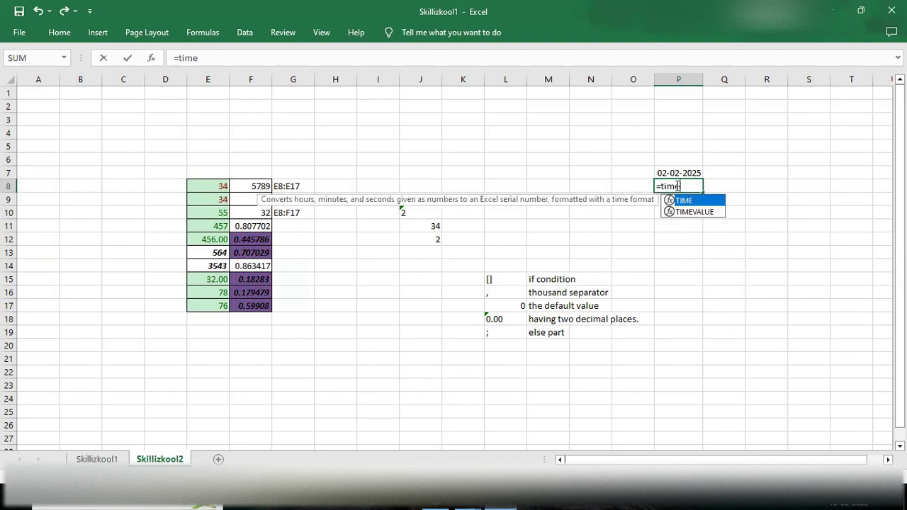
key("BackSpace")
key("BackSpace")
key("BackSpace")
key("BackSpace")
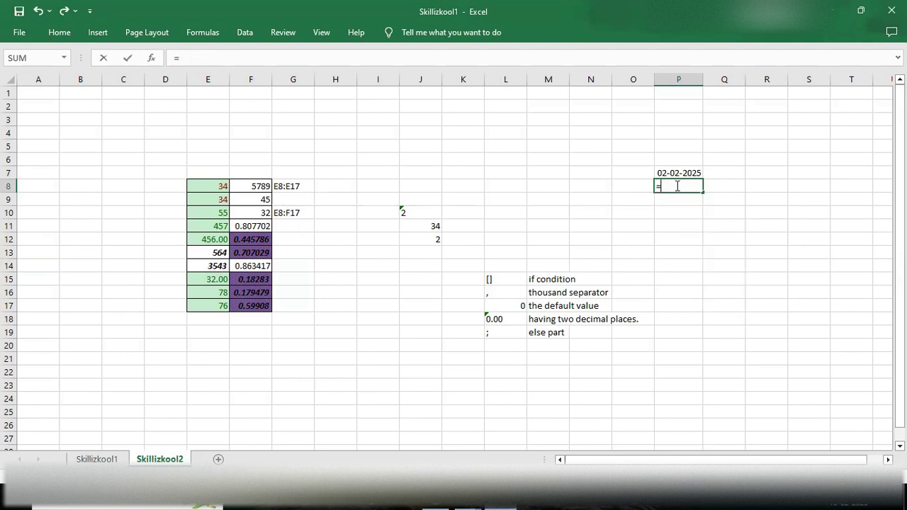
type("Now")
key("Tab")
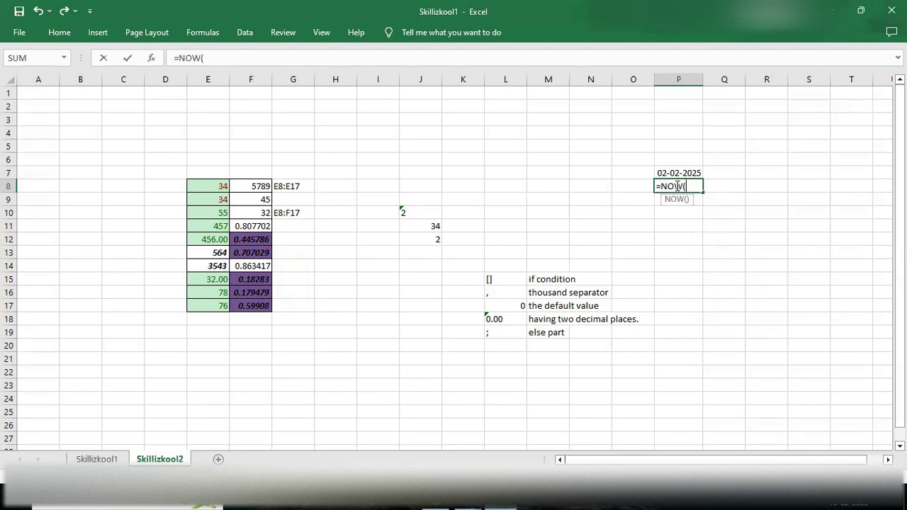
type(")")
key("Return")
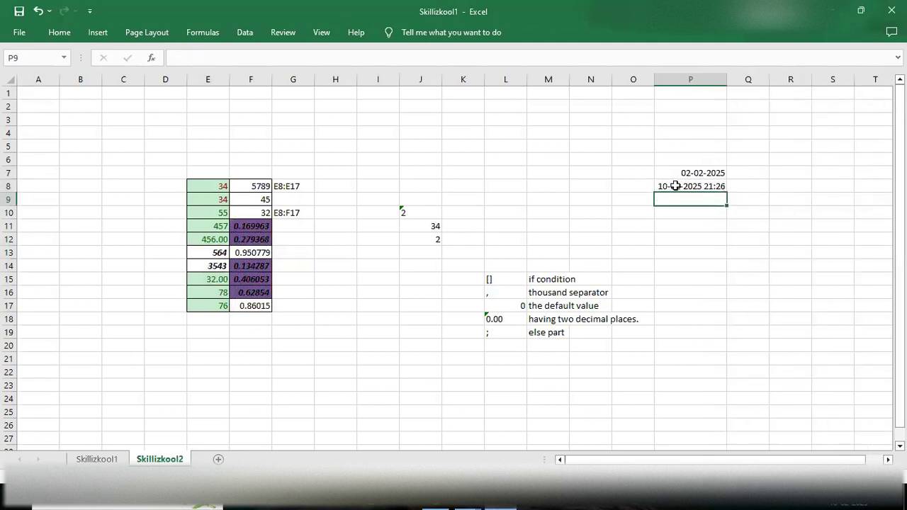
Step: Fill the NOW formula down to P10, dismissing the Flash Fill warning
left_click(675, 186)
left_click_drag(726, 190, 722, 222)
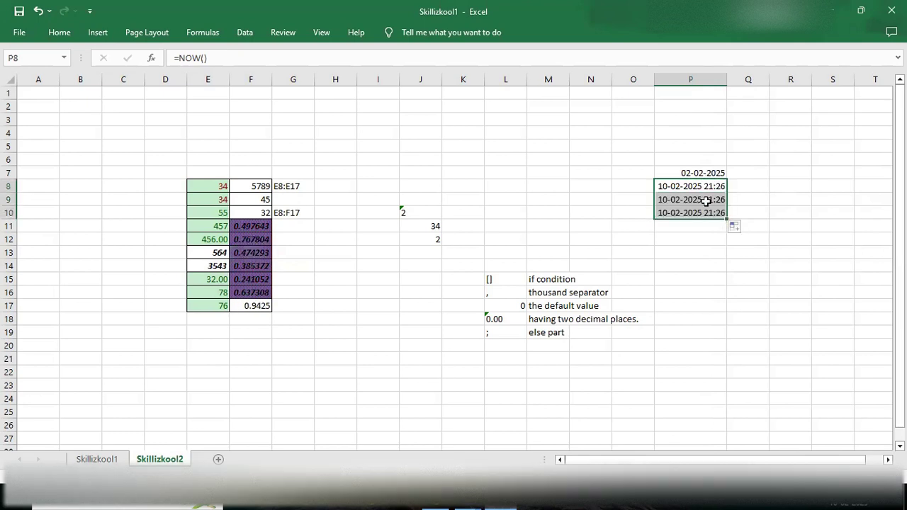
left_click(737, 227)
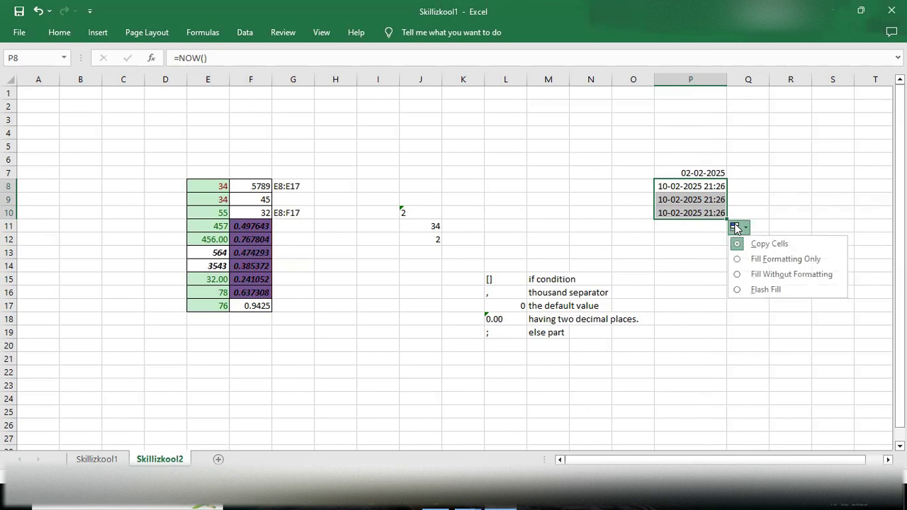
left_click(773, 287)
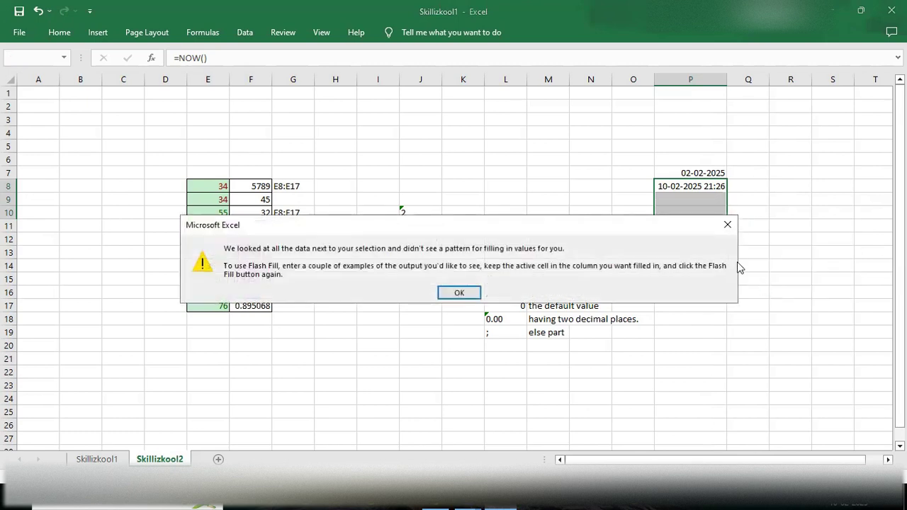
left_click(726, 224)
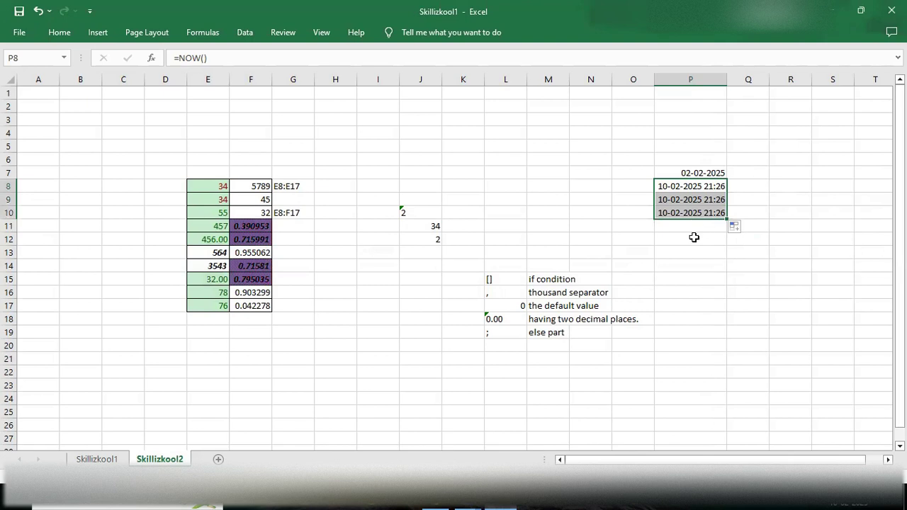
left_click(692, 238)
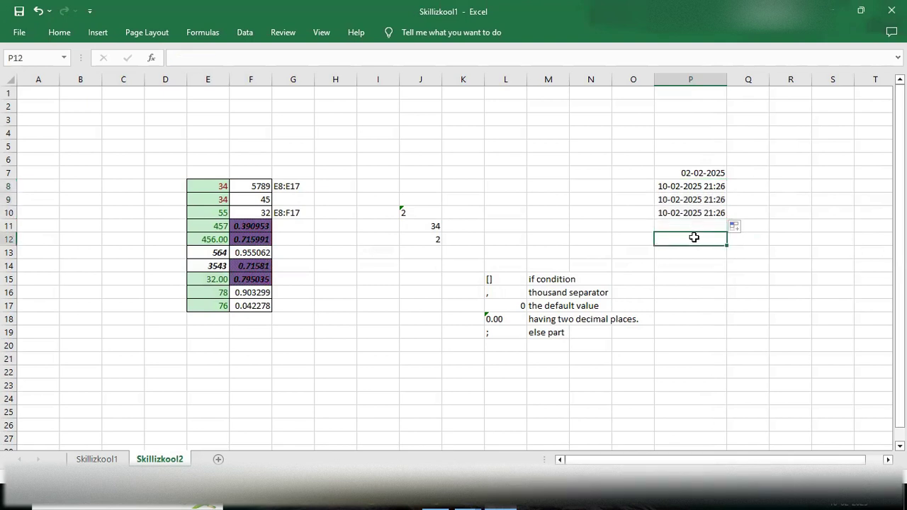
Step: Copy the 02-02-2025 date from P7 into P11
left_click(692, 173)
key("ctrl+c")
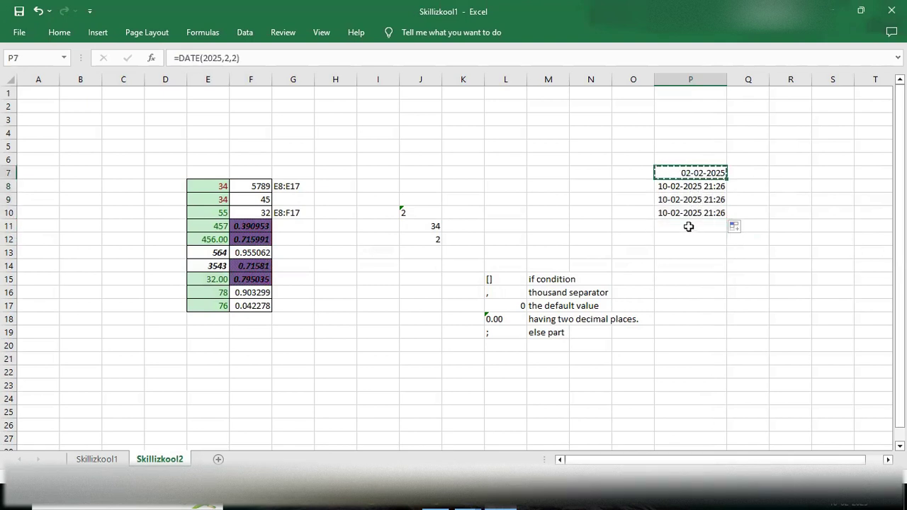
left_click(689, 226)
key("ctrl+v")
key("ctrl")
left_click(690, 236)
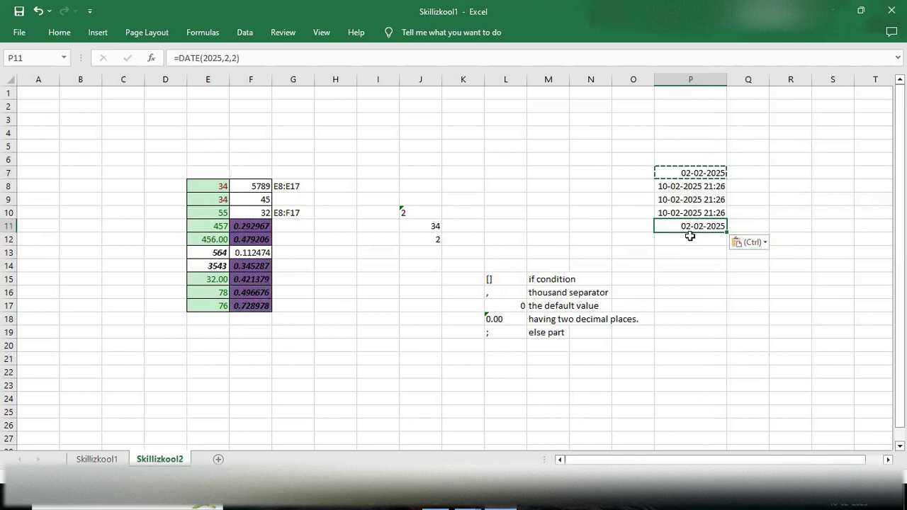
double_click(688, 243)
Step: Highlight dates occurring Today in P7:P11 with Light Red Fill and Dark Red Text
left_click_drag(666, 175, 690, 227)
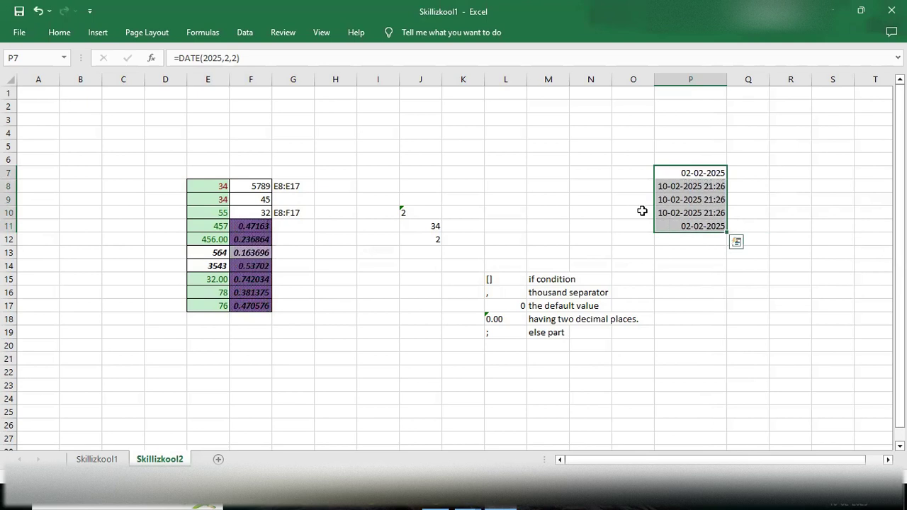
left_click(60, 33)
left_click(572, 85)
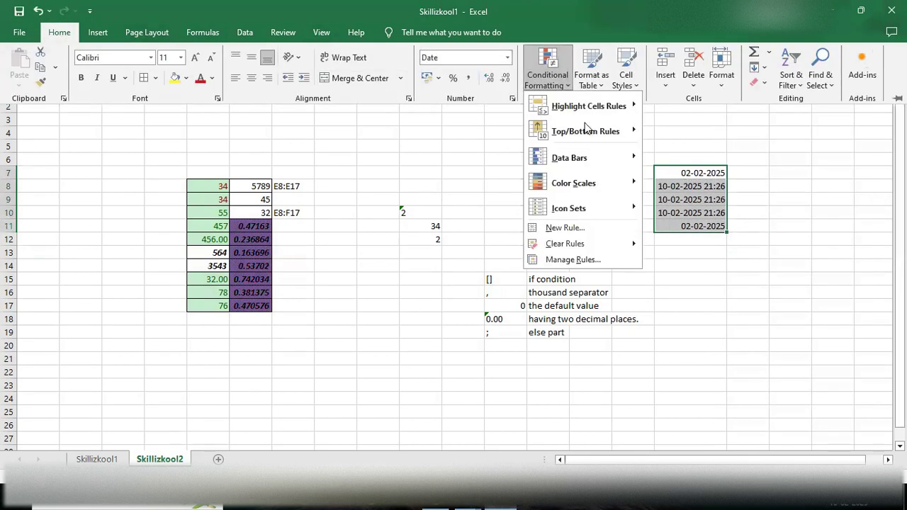
mouse_move(612, 122)
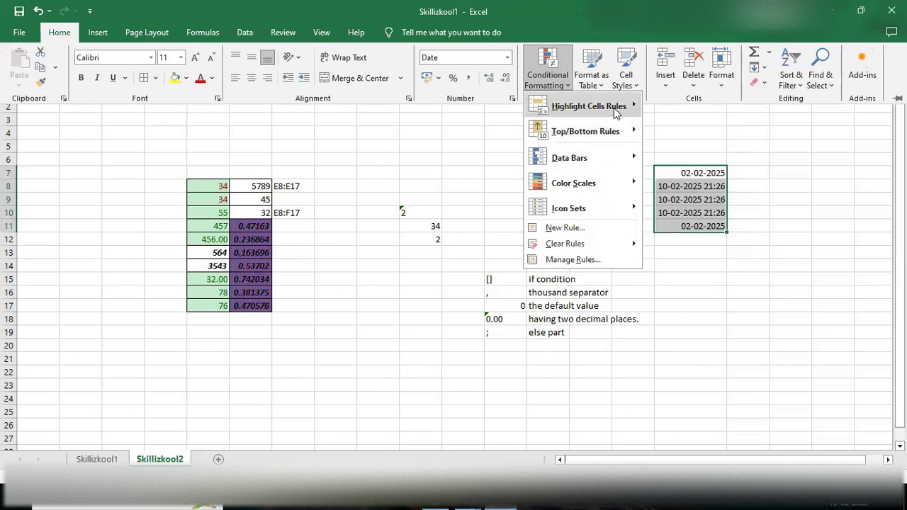
left_click(702, 232)
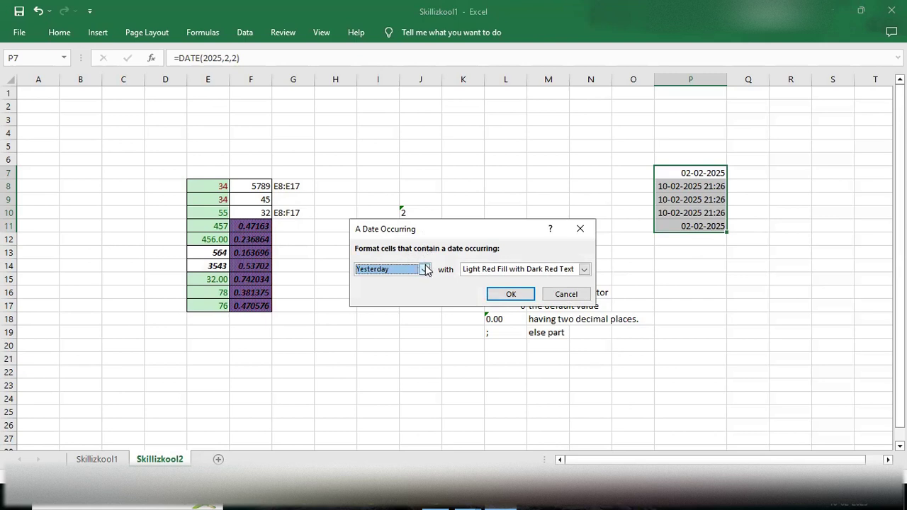
left_click(425, 271)
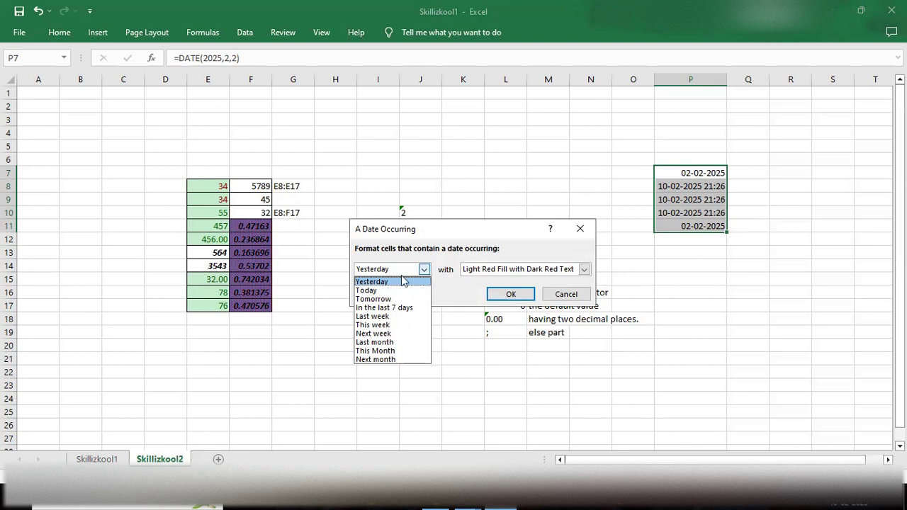
left_click(375, 291)
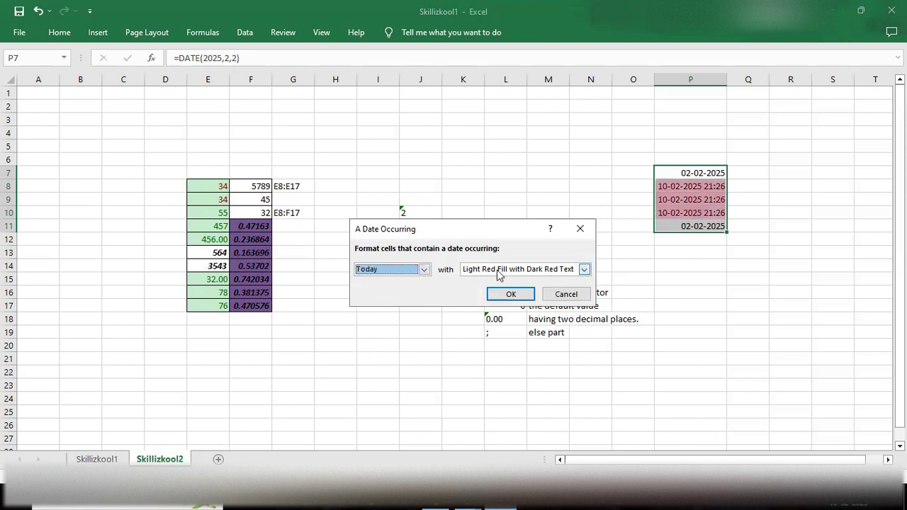
left_click(584, 269)
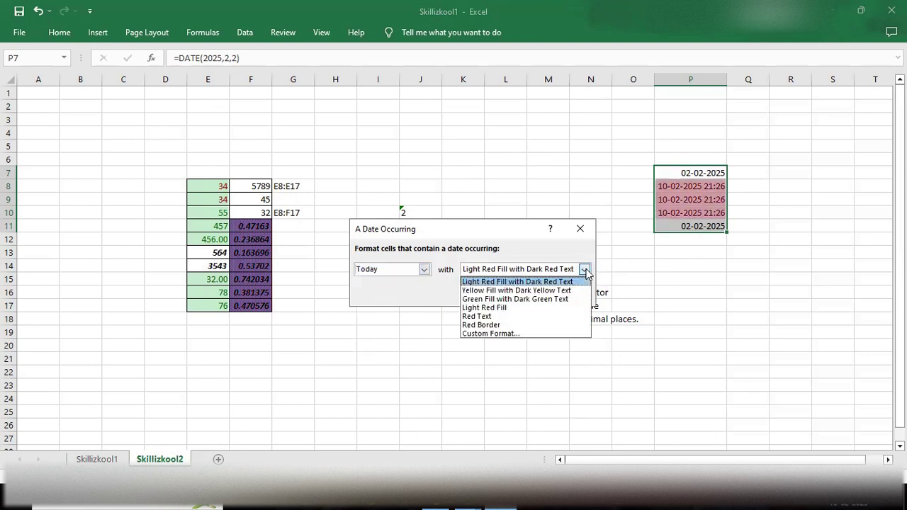
left_click(493, 326)
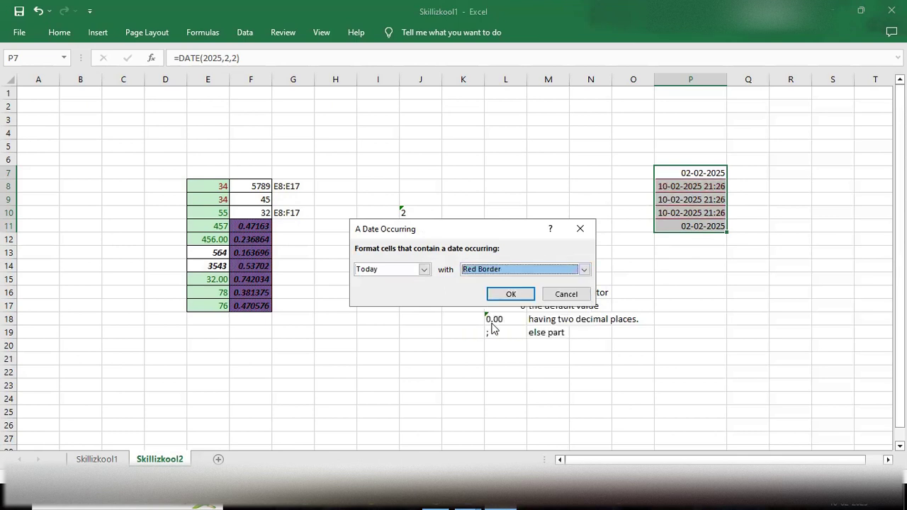
left_click(585, 270)
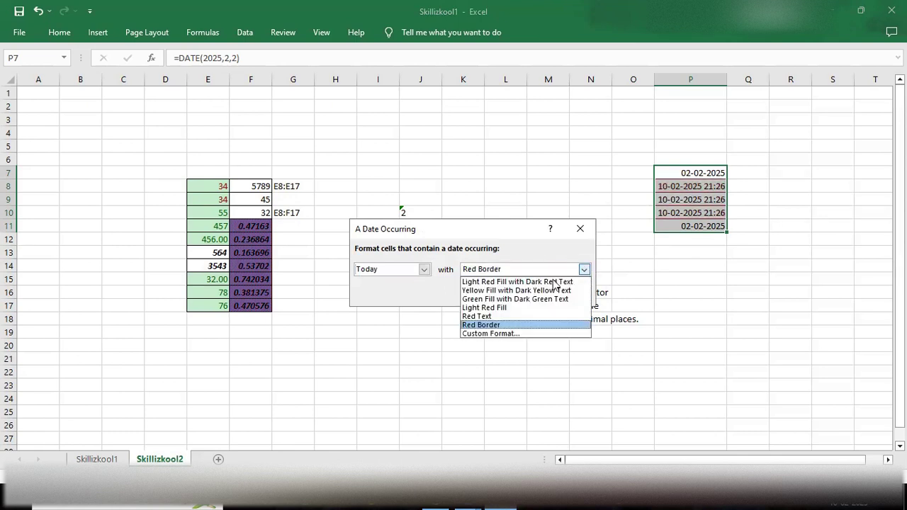
left_click(554, 282)
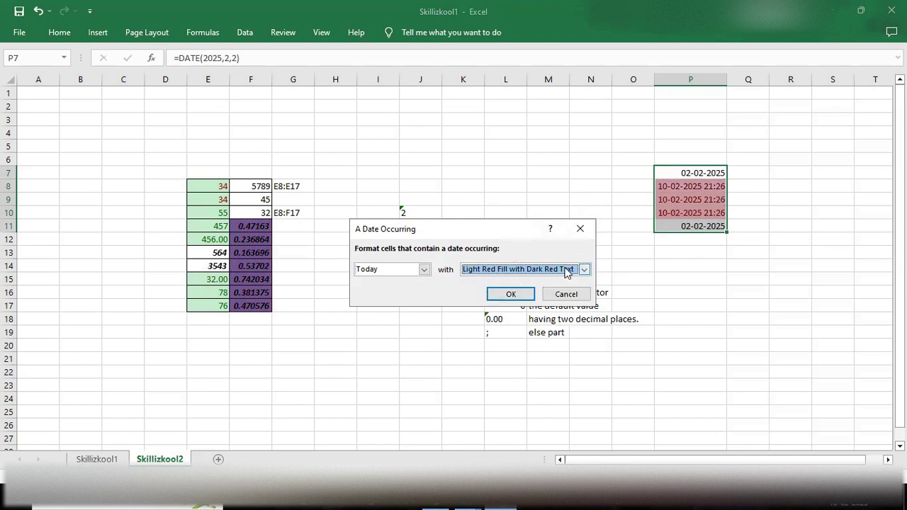
left_click(517, 295)
left_click(696, 266)
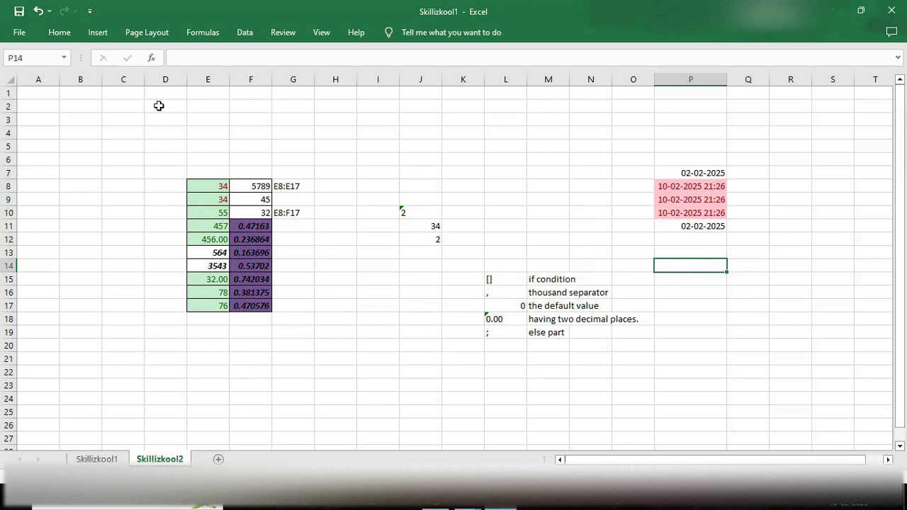
Step: Start a new formatting rule with 'greater than' as the comparison
left_click(59, 34)
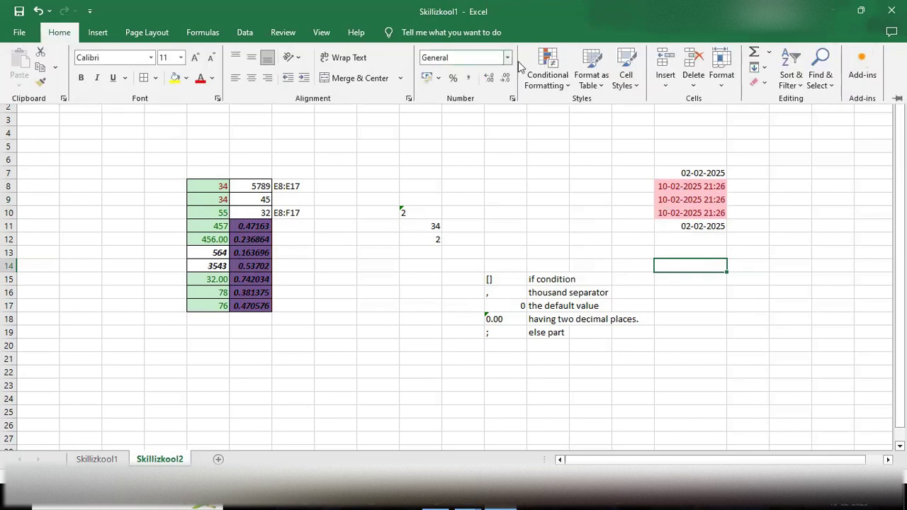
left_click(547, 76)
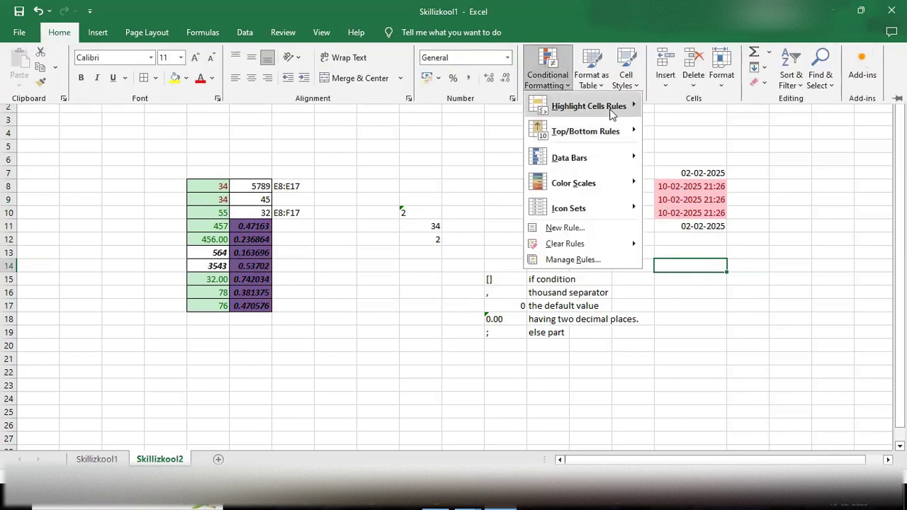
mouse_move(612, 113)
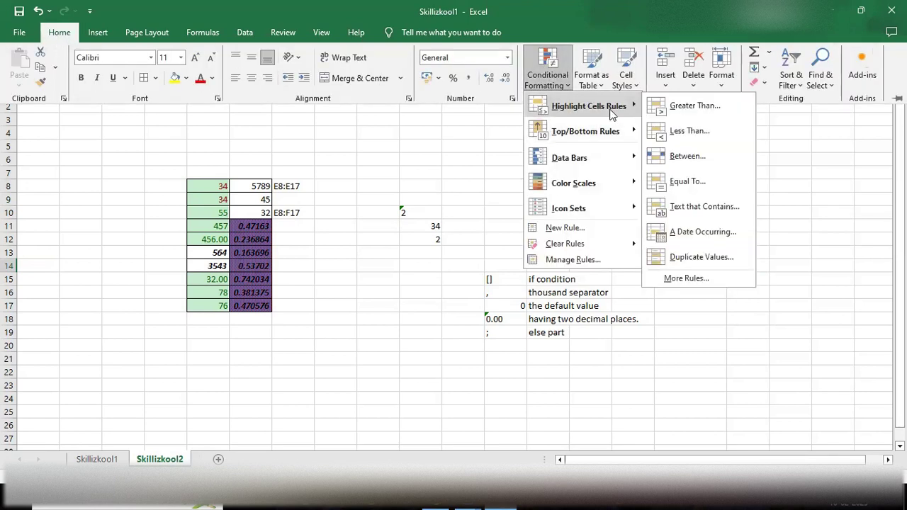
left_click(689, 278)
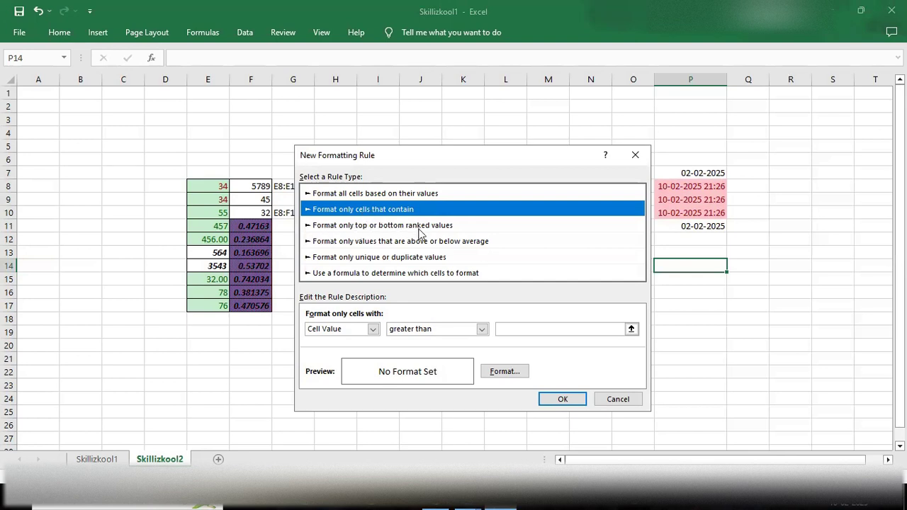
left_click(482, 330)
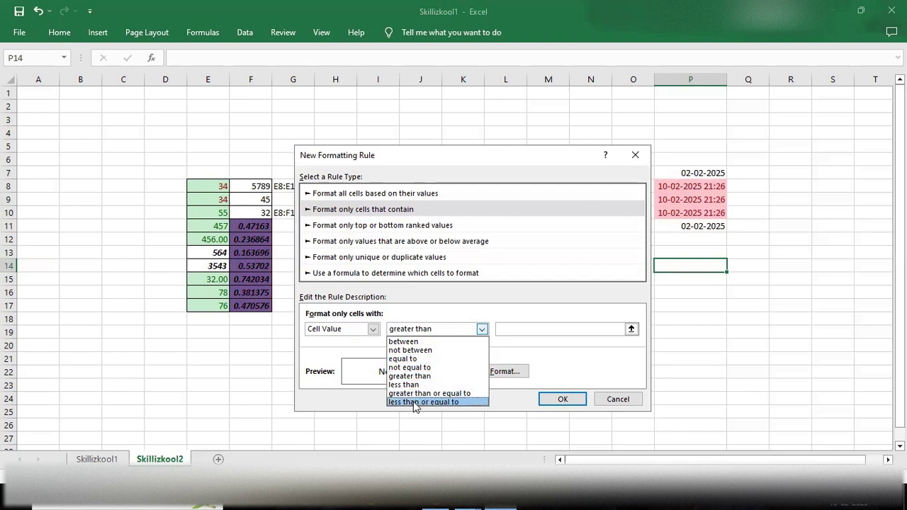
left_click(519, 340)
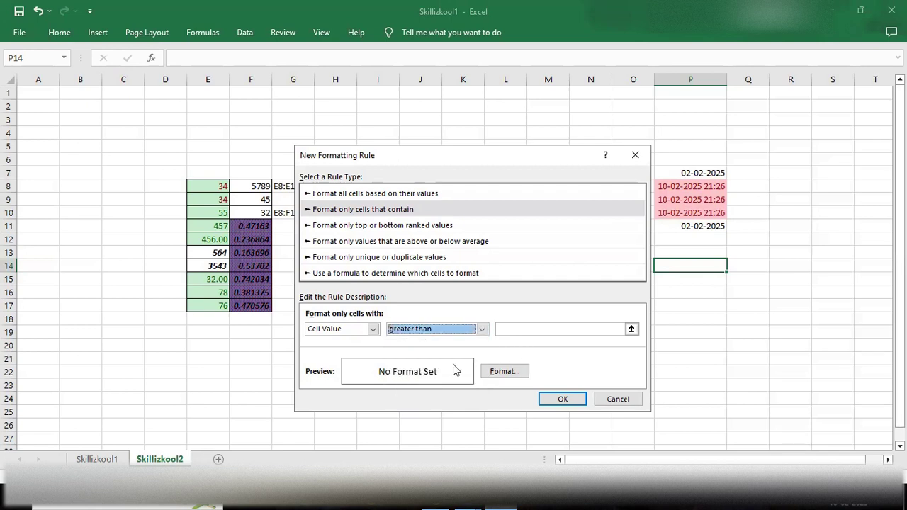
Step: Close the Format settings unchanged and close the rule editor without saving
left_click(498, 377)
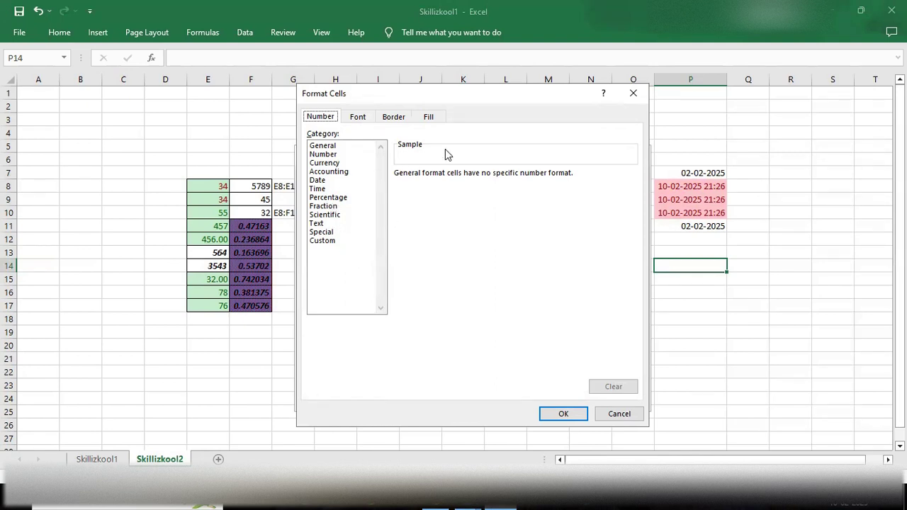
left_click(633, 95)
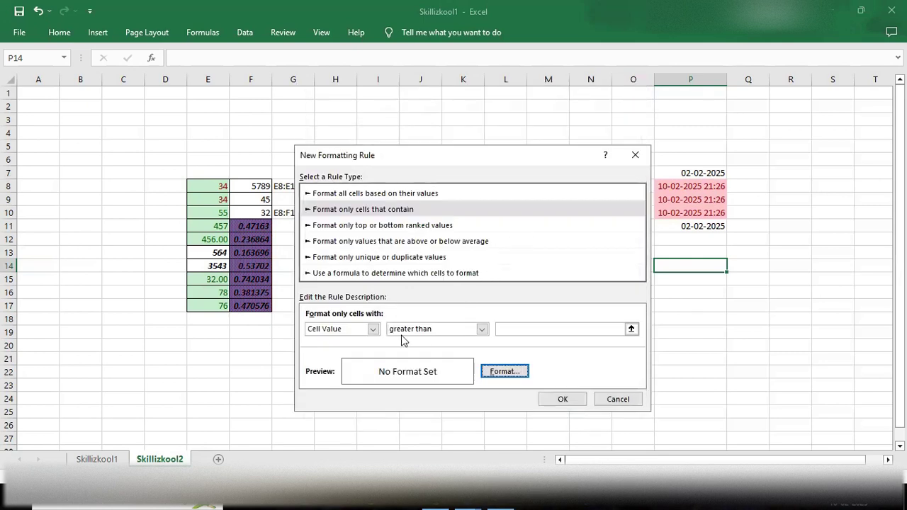
left_click(510, 329)
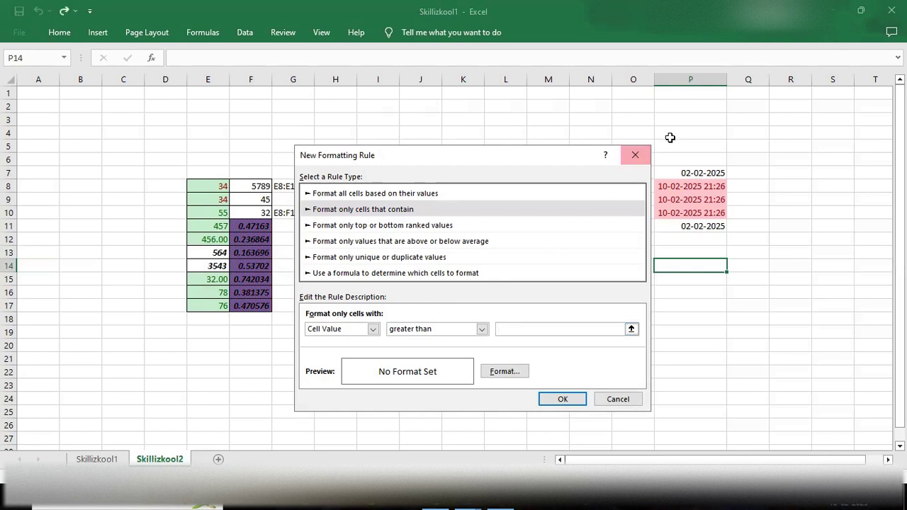
left_click(635, 154)
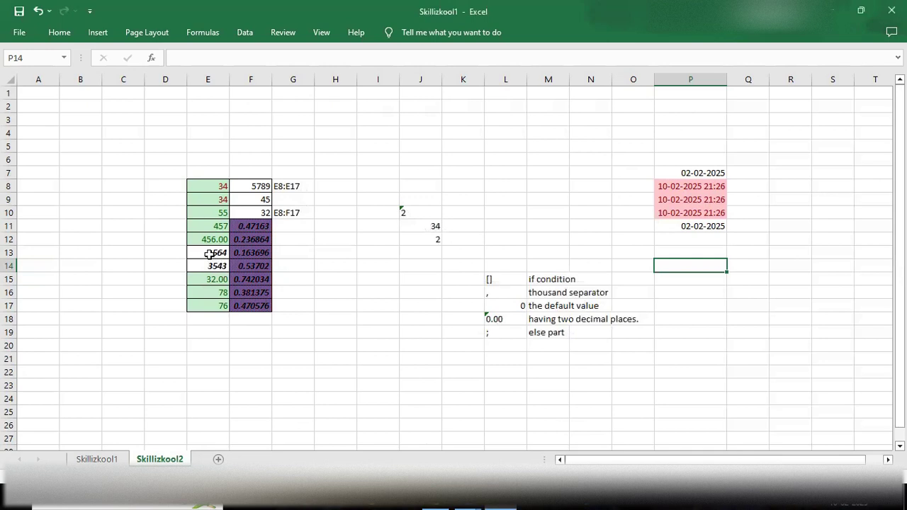
Step: Select F8:F10 and draft a More Rules rule for cell values greater than 100
left_click_drag(250, 187, 253, 210)
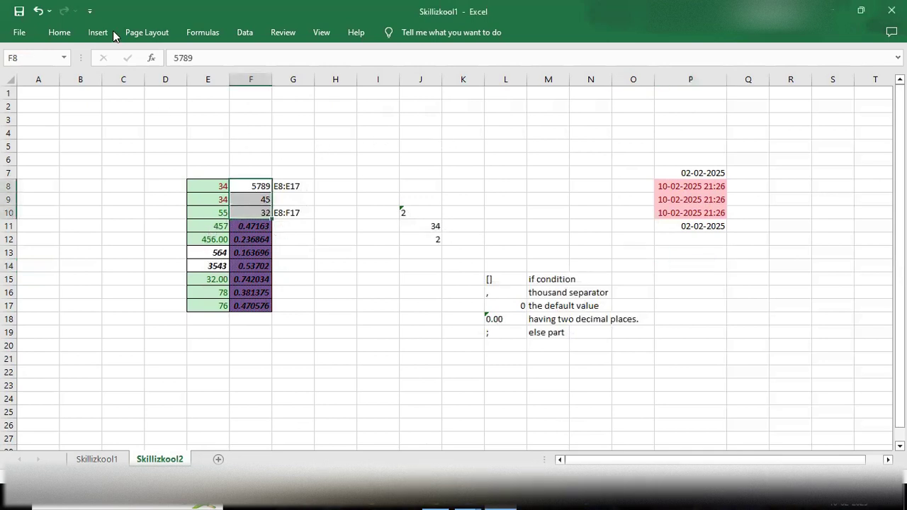
left_click(59, 32)
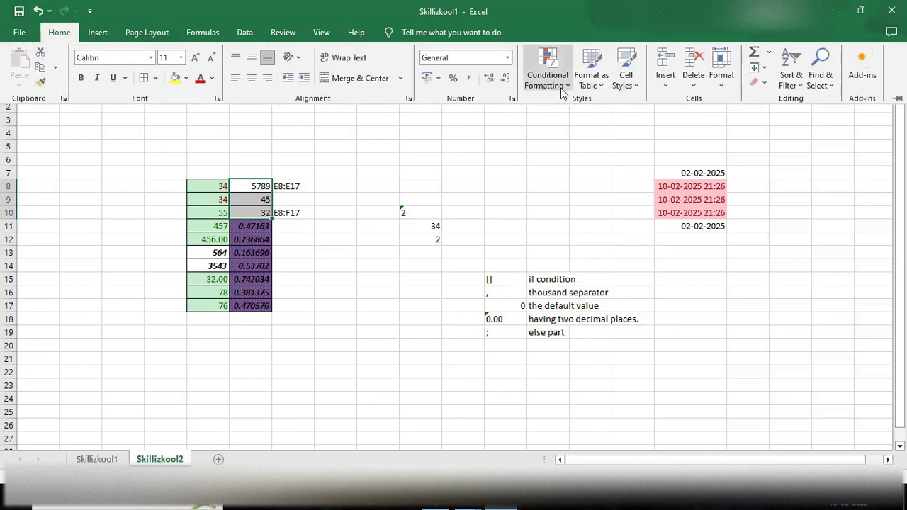
left_click(560, 84)
mouse_move(577, 105)
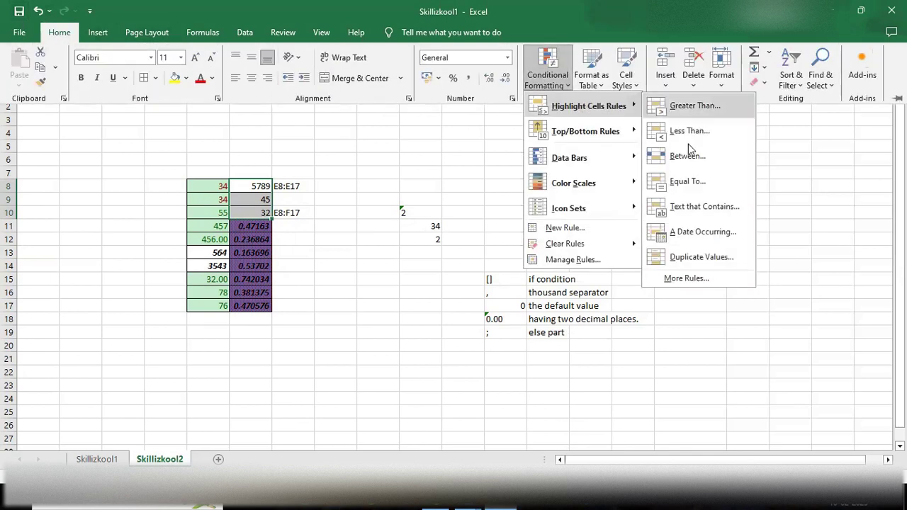
left_click(689, 279)
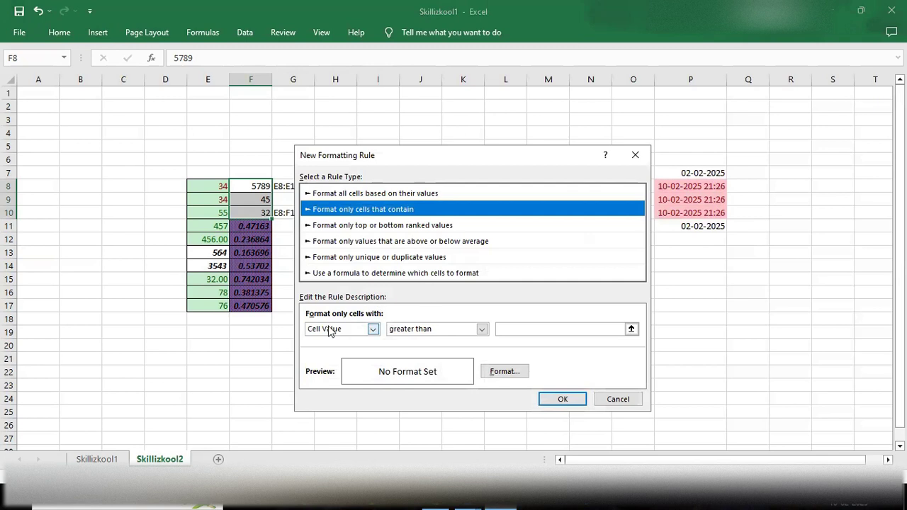
left_click(525, 327)
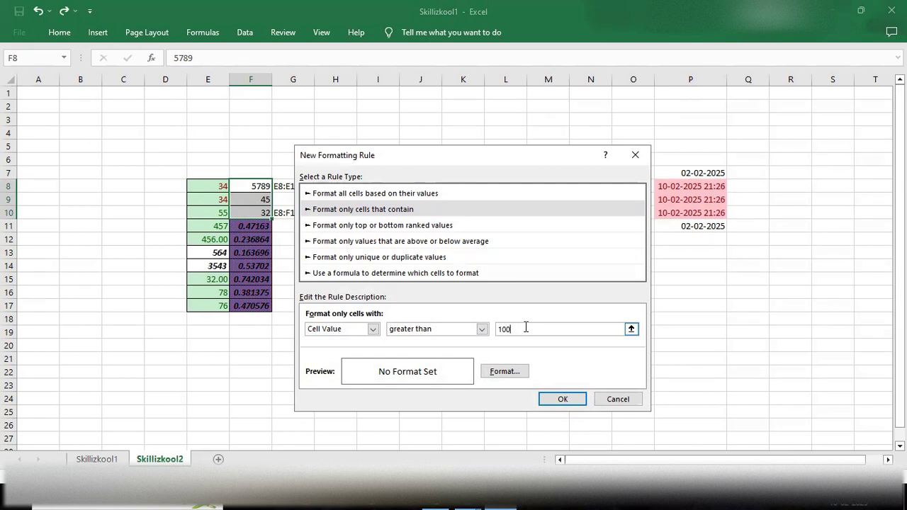
left_click(507, 371)
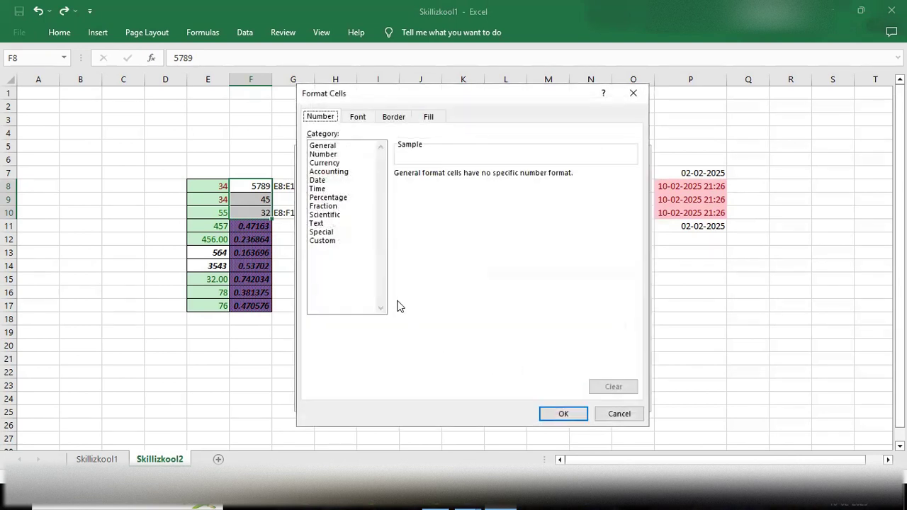
Step: Format matching values as Number with 3 decimal places and a 1000 separator
left_click(328, 154)
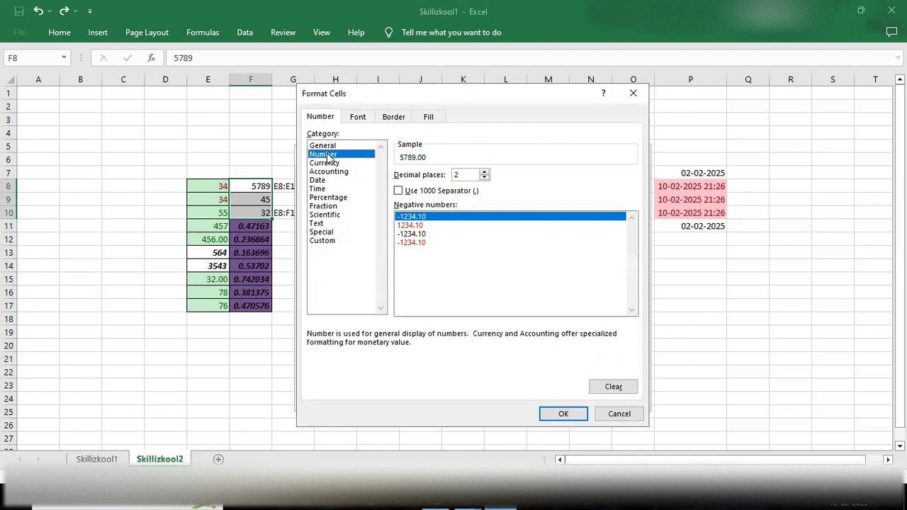
left_click(483, 172)
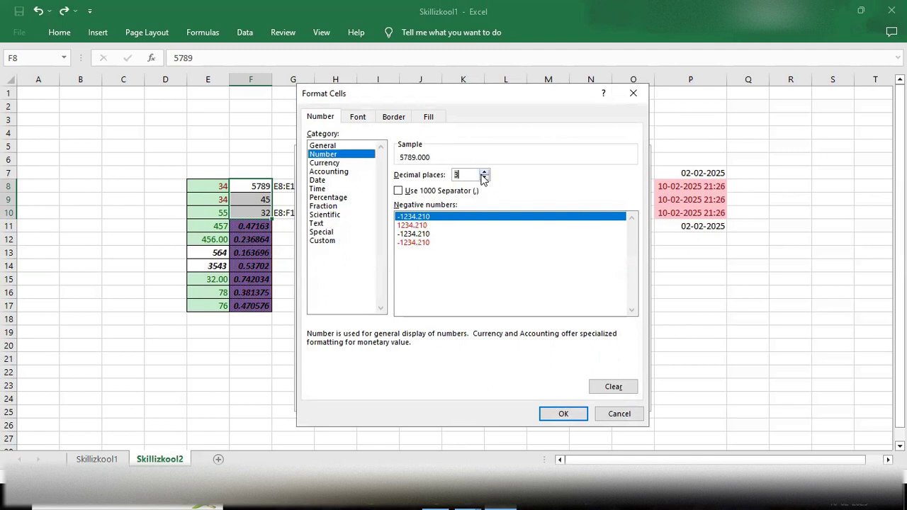
left_click(398, 191)
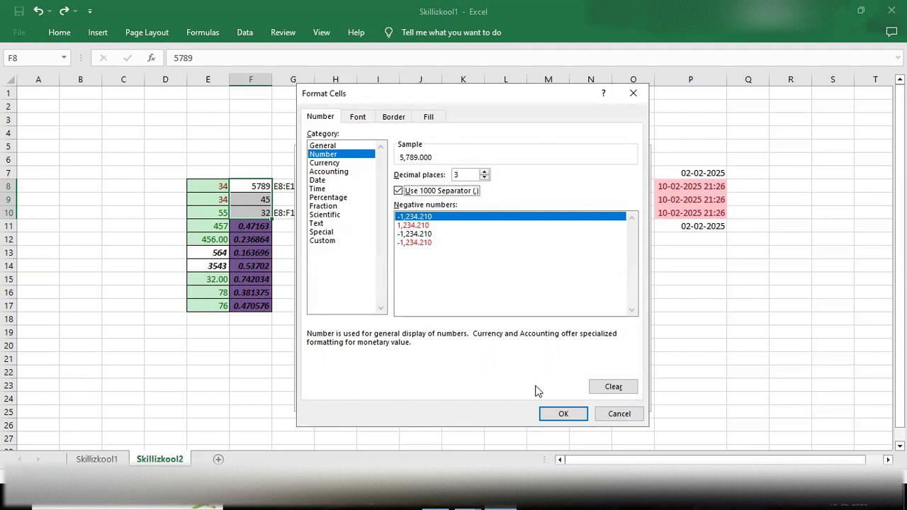
Step: Make the matching text Bold, gold, and strikethrough
left_click(358, 120)
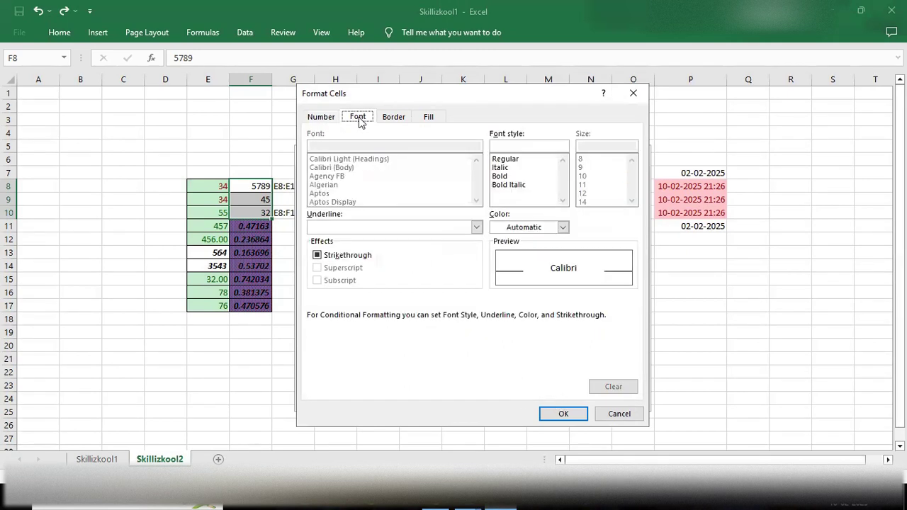
left_click(502, 175)
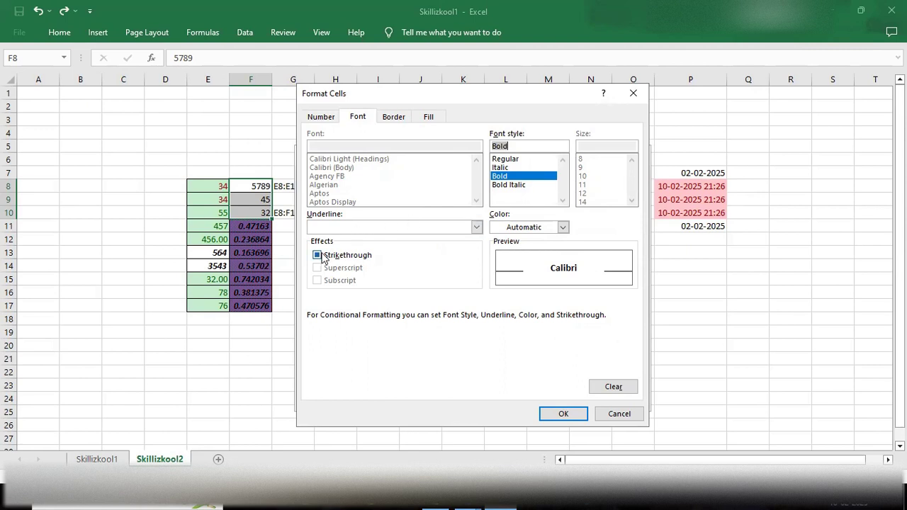
left_click(563, 227)
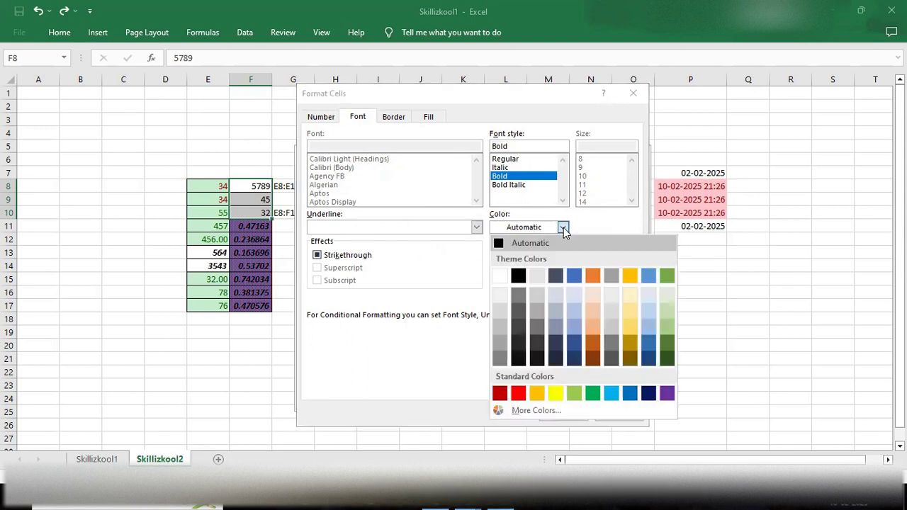
left_click(631, 279)
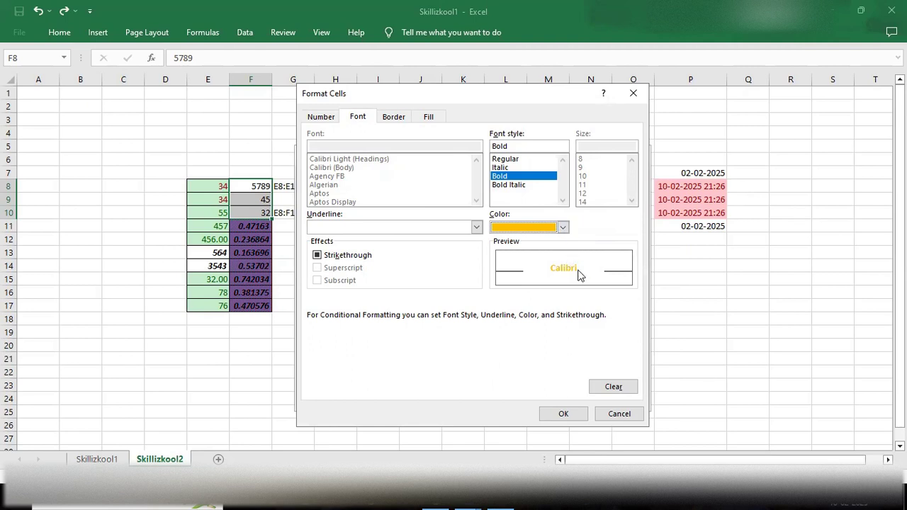
left_click(317, 256)
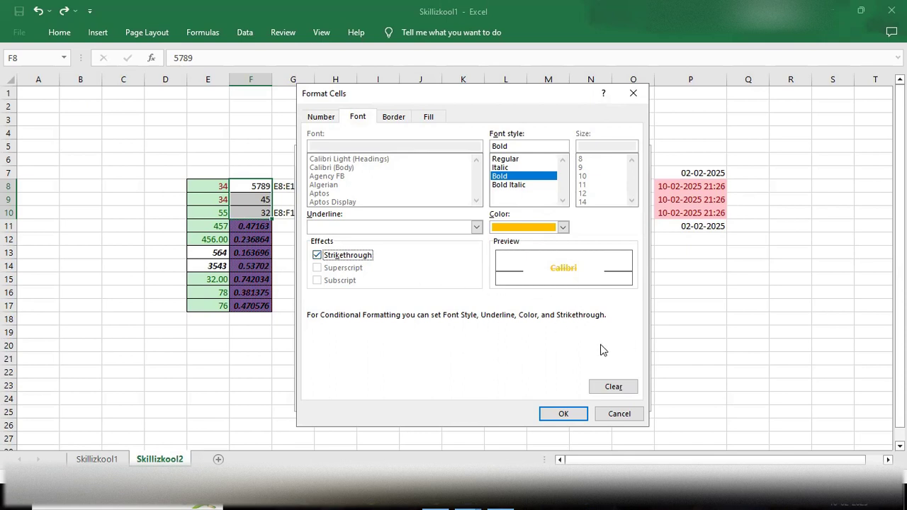
left_click(394, 118)
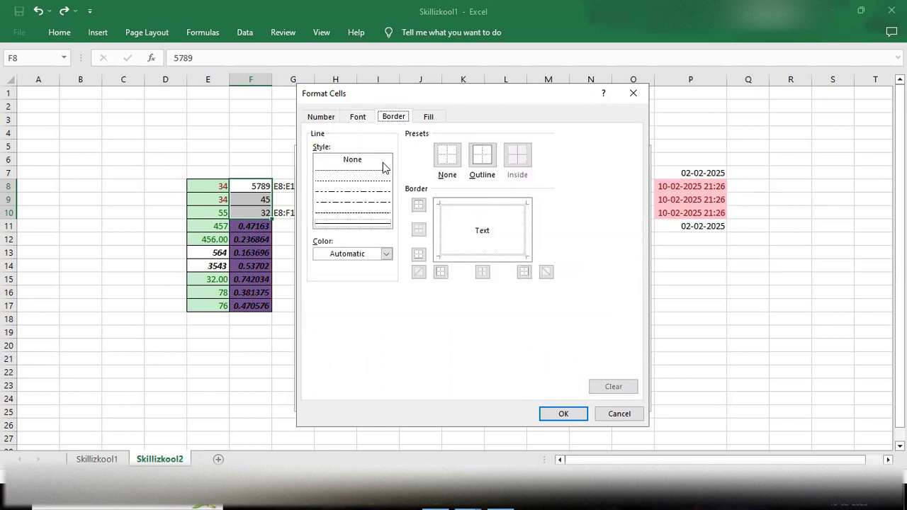
left_click(386, 254)
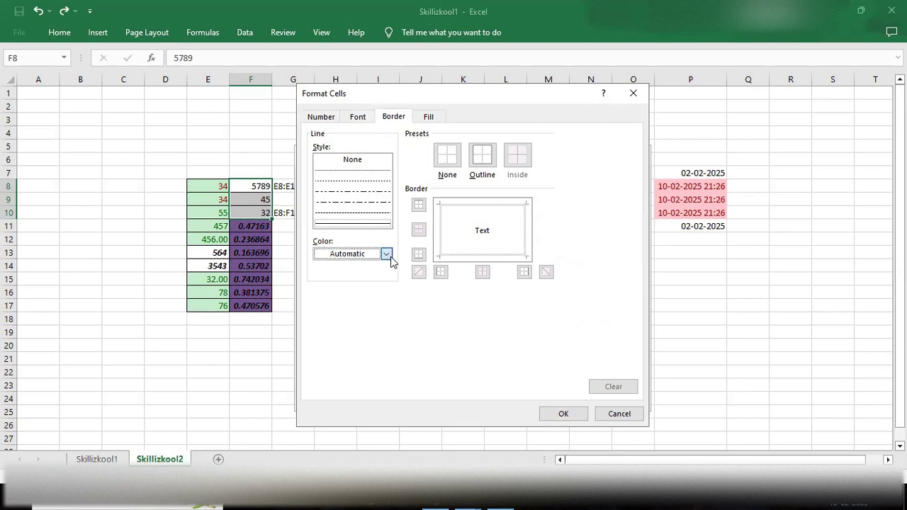
left_click(342, 303)
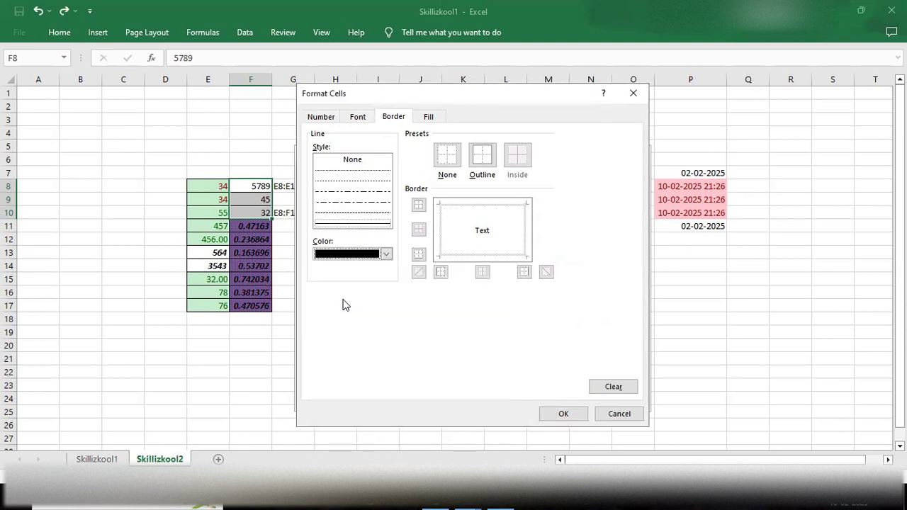
left_click(386, 254)
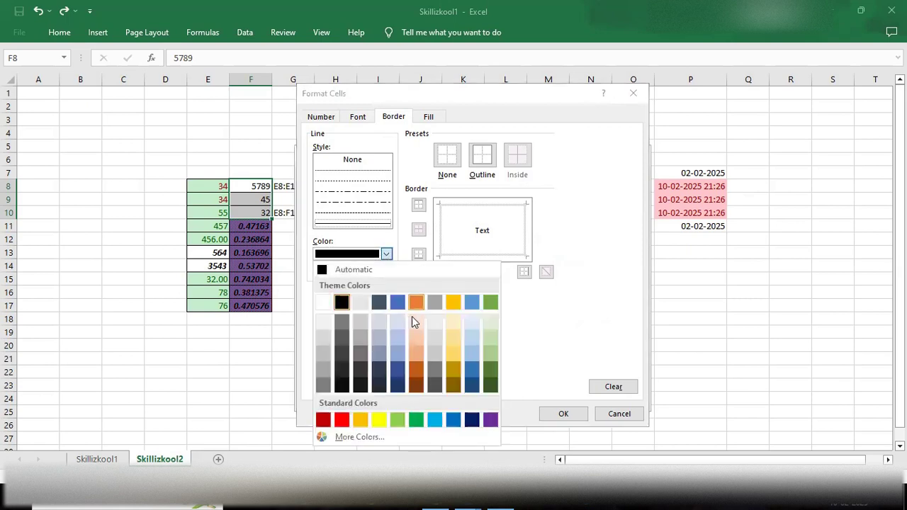
left_click(396, 385)
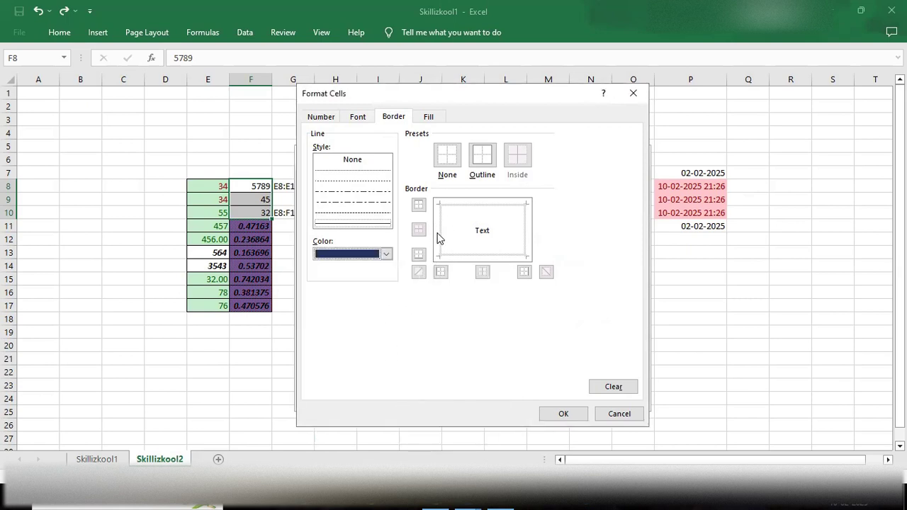
left_click(355, 117)
left_click(324, 119)
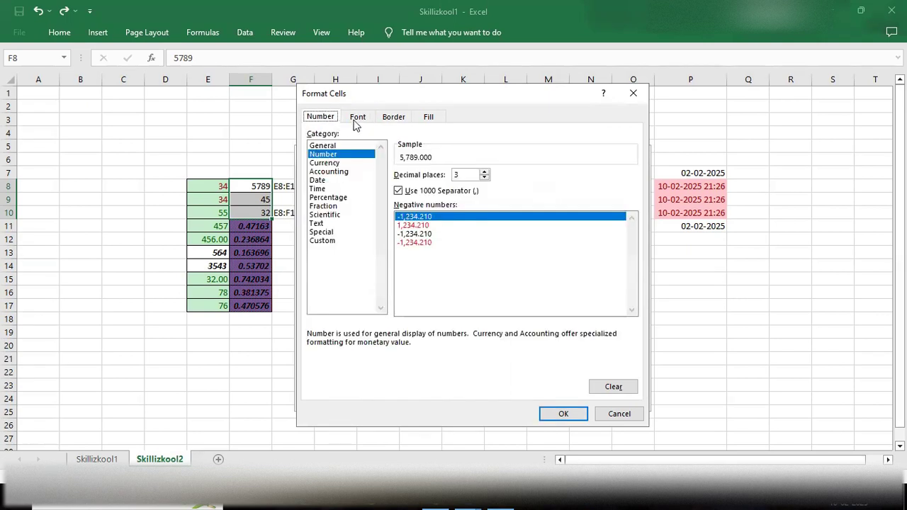
left_click(392, 120)
left_click(442, 118)
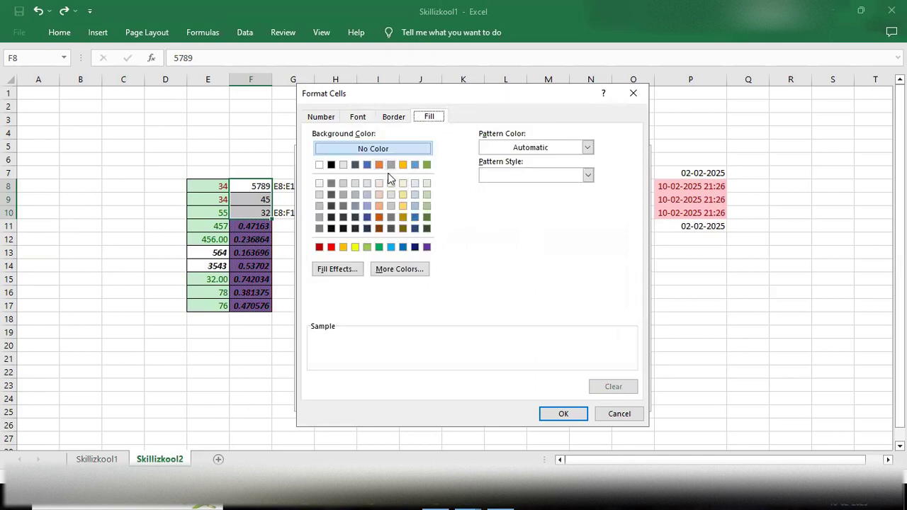
left_click(378, 192)
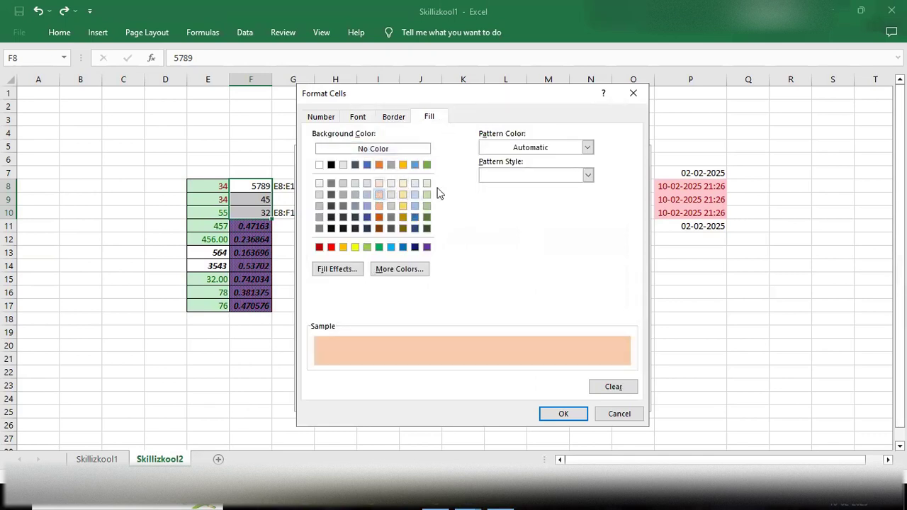
left_click(588, 148)
left_click(588, 148)
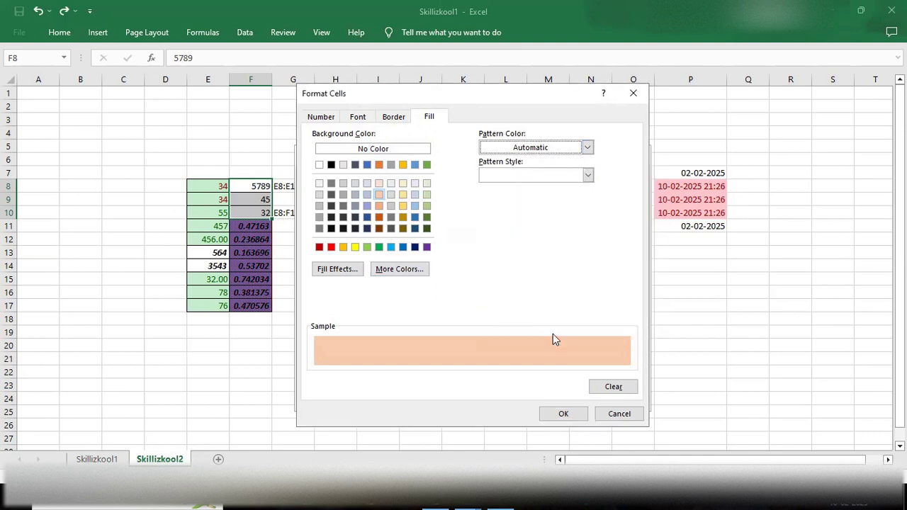
left_click(565, 414)
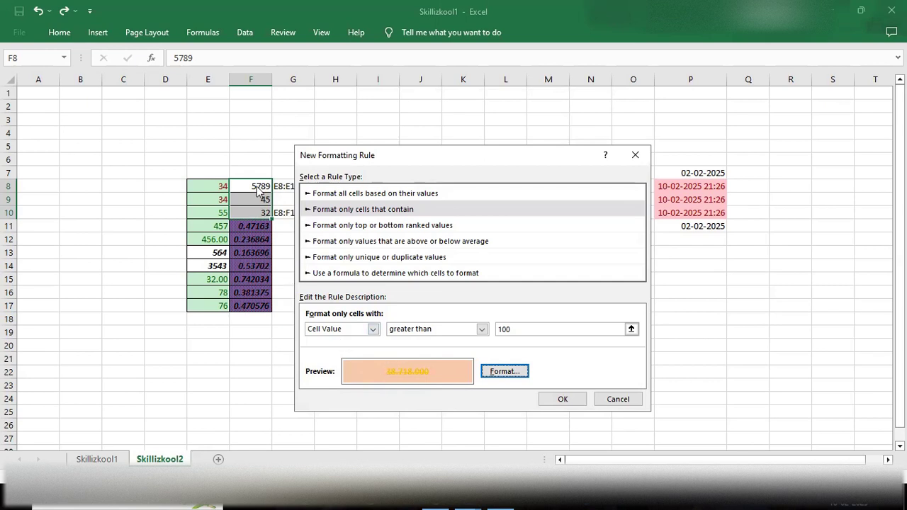
left_click(563, 399)
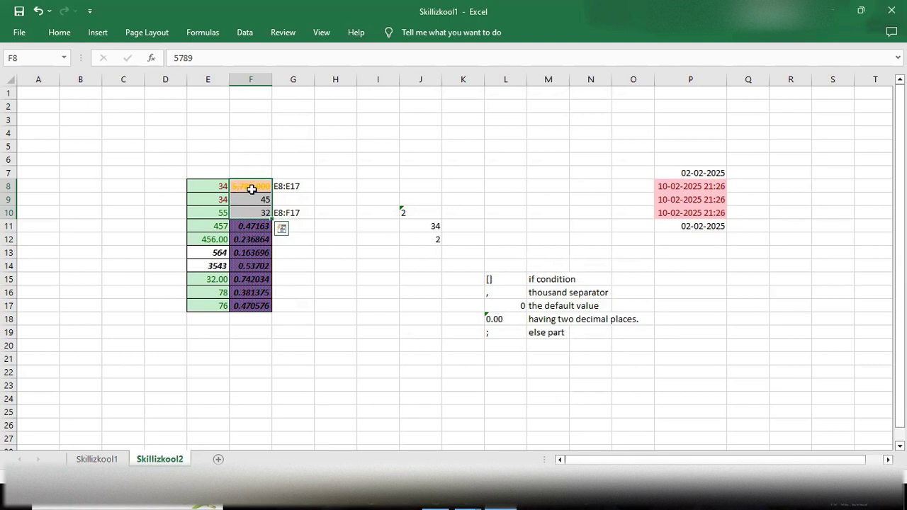
left_click(251, 189)
left_click(243, 200)
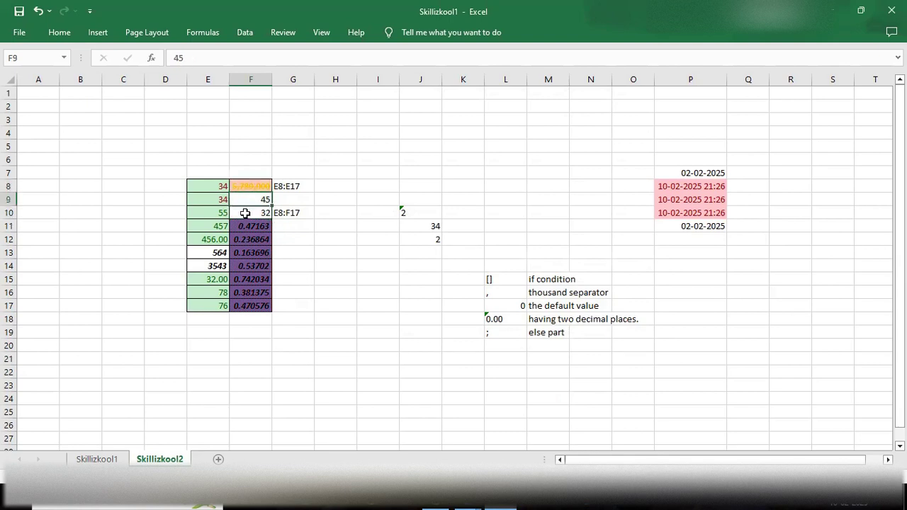
left_click(252, 210)
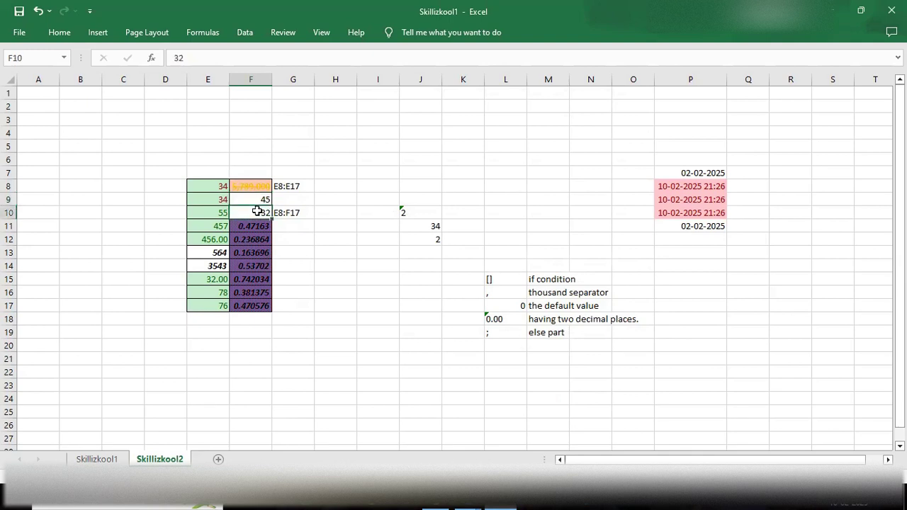
left_click(260, 200)
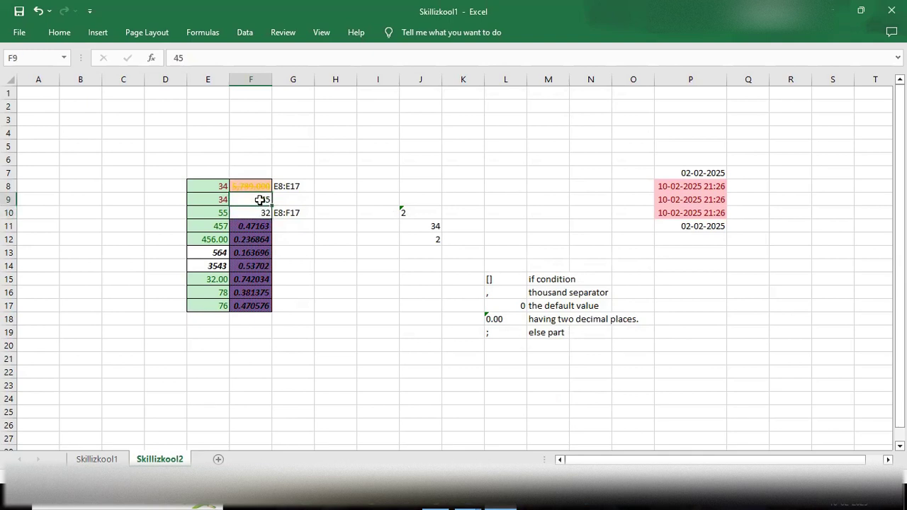
left_click(58, 32)
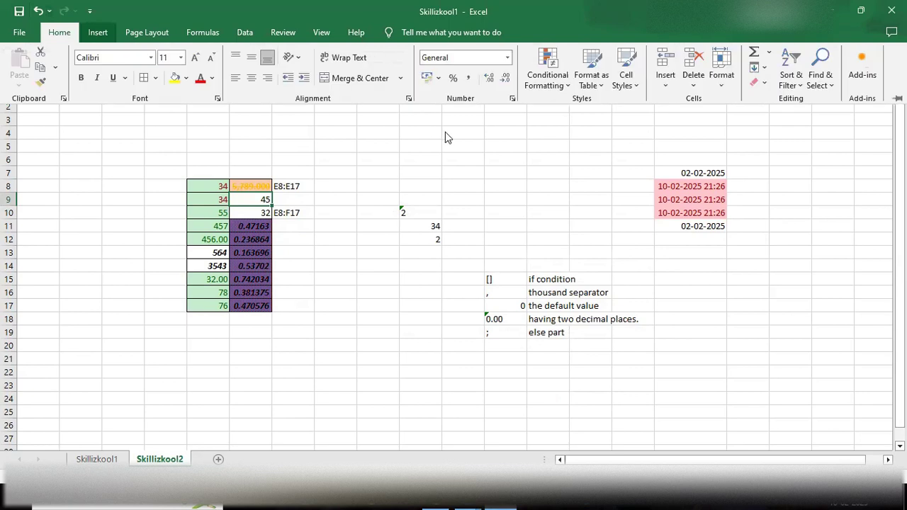
left_click(563, 85)
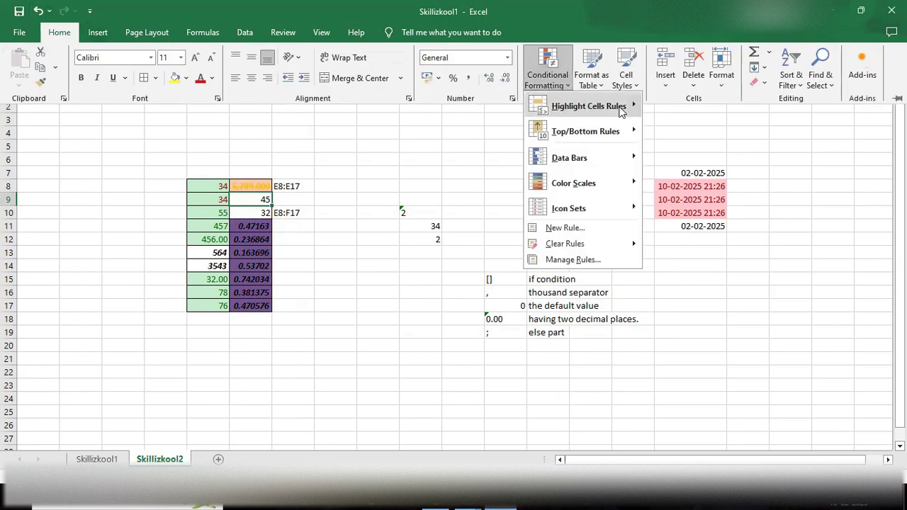
mouse_move(620, 107)
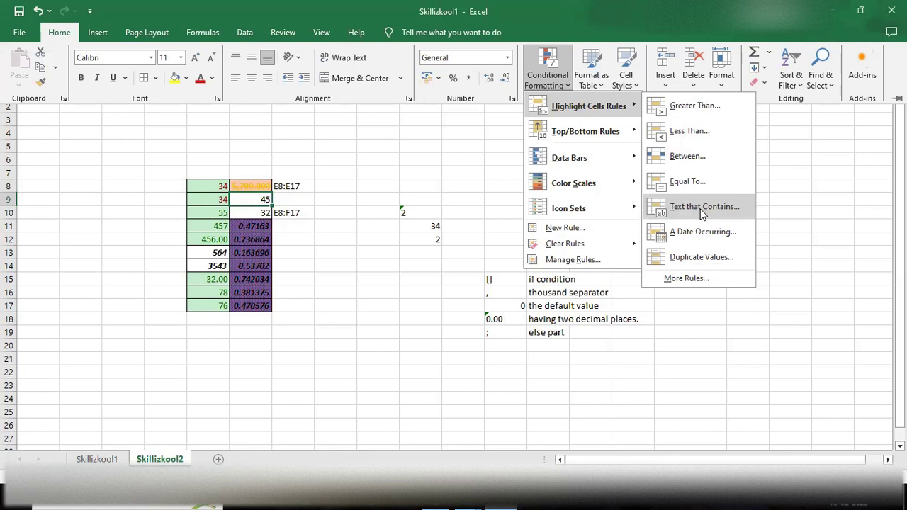
key("Escape")
key("Escape")
Step: Type the first person's full name into cell G21
left_click(291, 359)
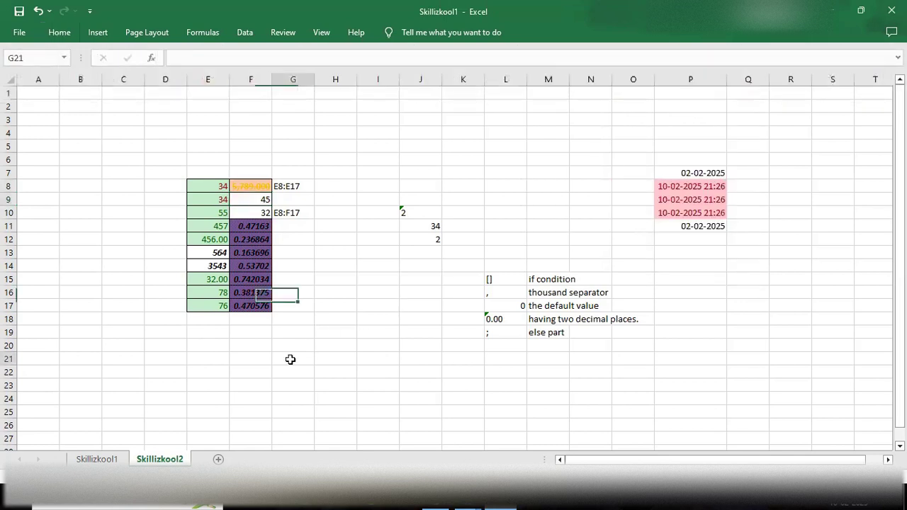
double_click(290, 359)
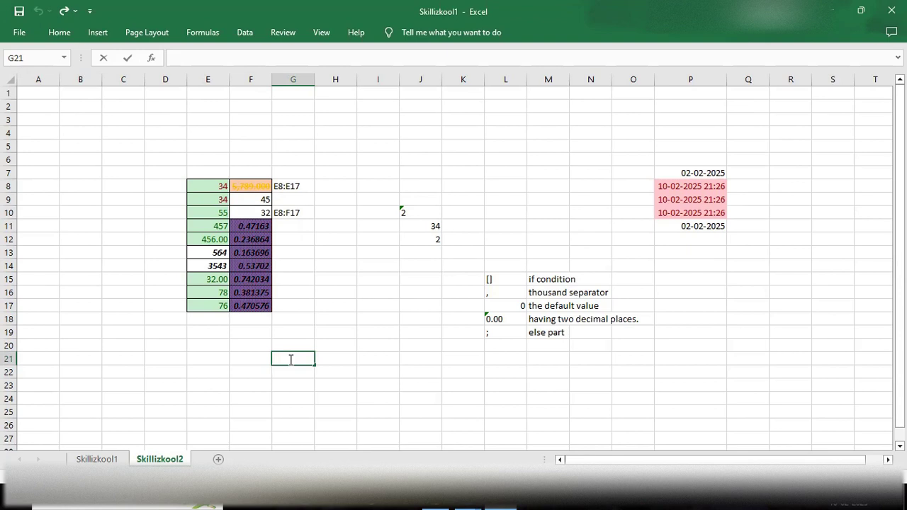
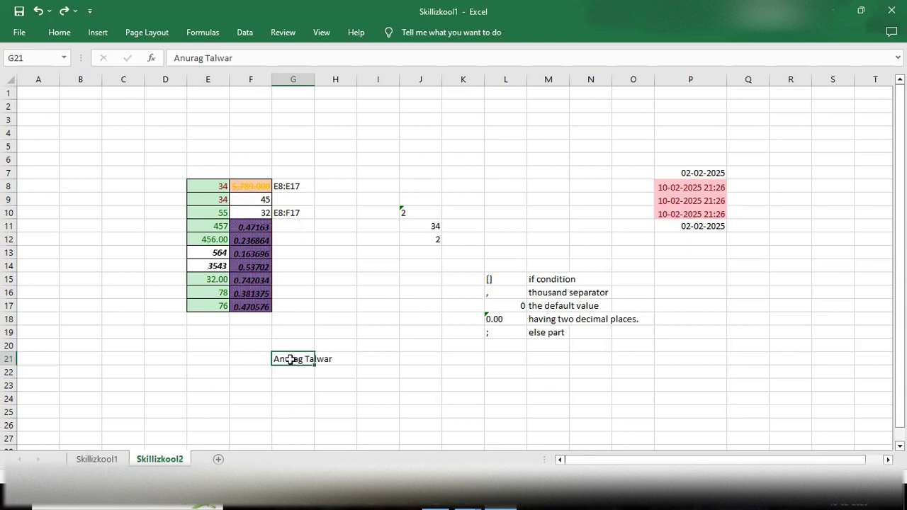
key("Return")
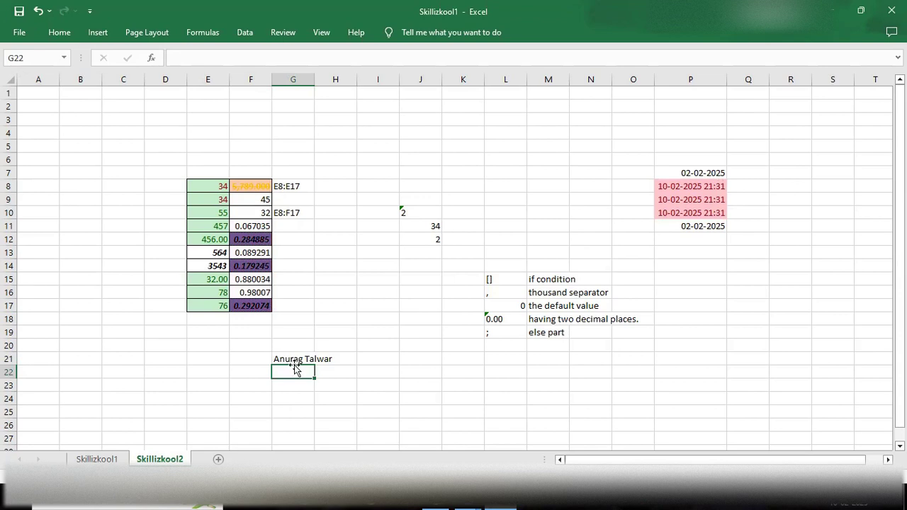
Step: Type two more personal names into G22 and G23, then select G21:G23
double_click(294, 369)
type("Rahul")
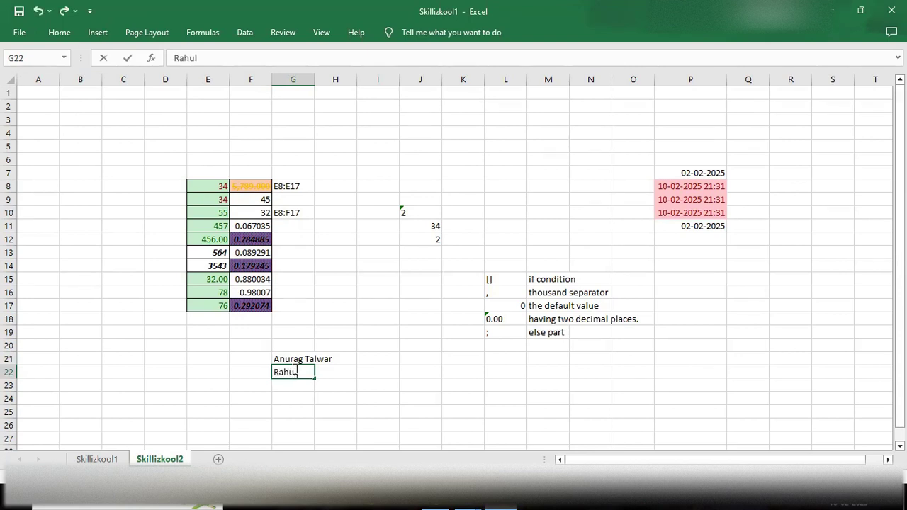
key("Return")
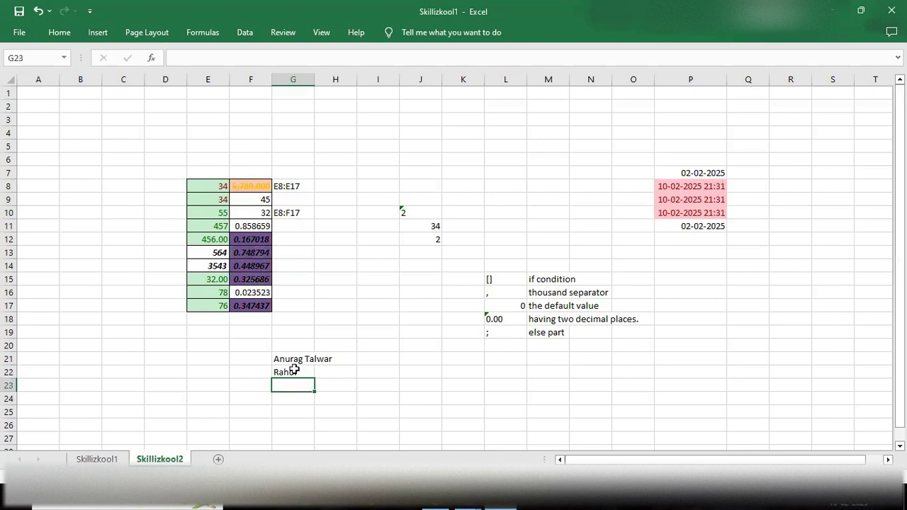
type("Shushant")
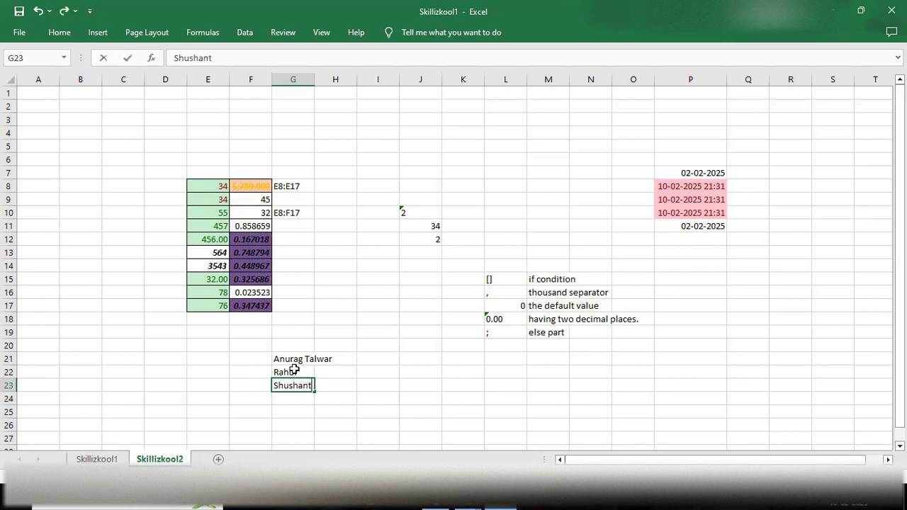
left_click(290, 403)
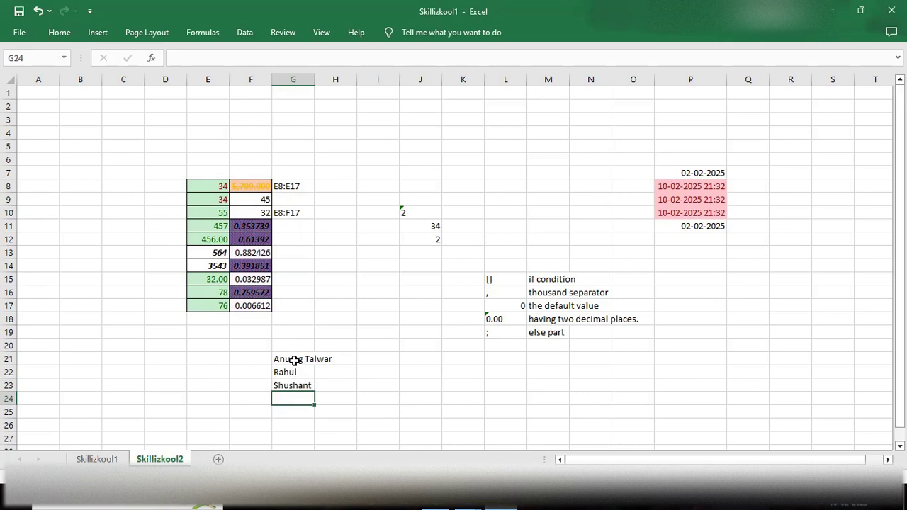
left_click_drag(294, 361, 285, 391)
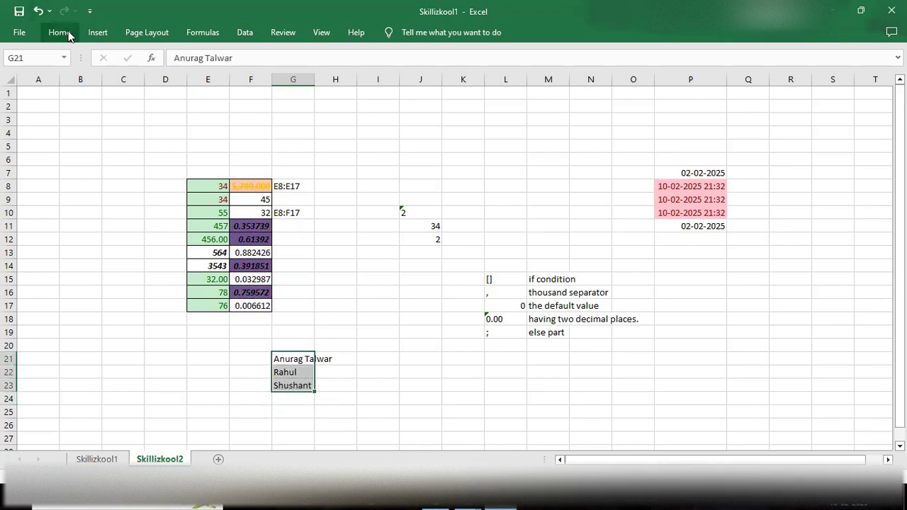
Step: Start a Text That Contains rule matching the letter 'h'
left_click(547, 70)
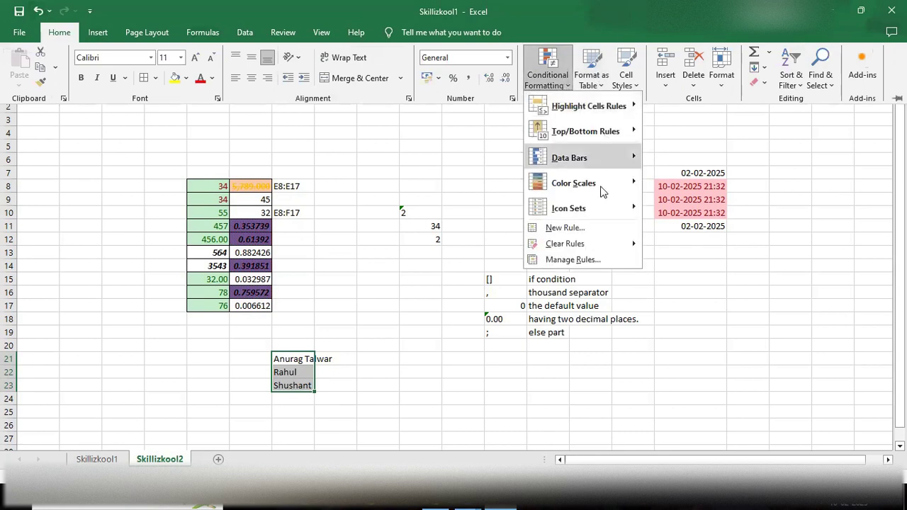
mouse_move(621, 108)
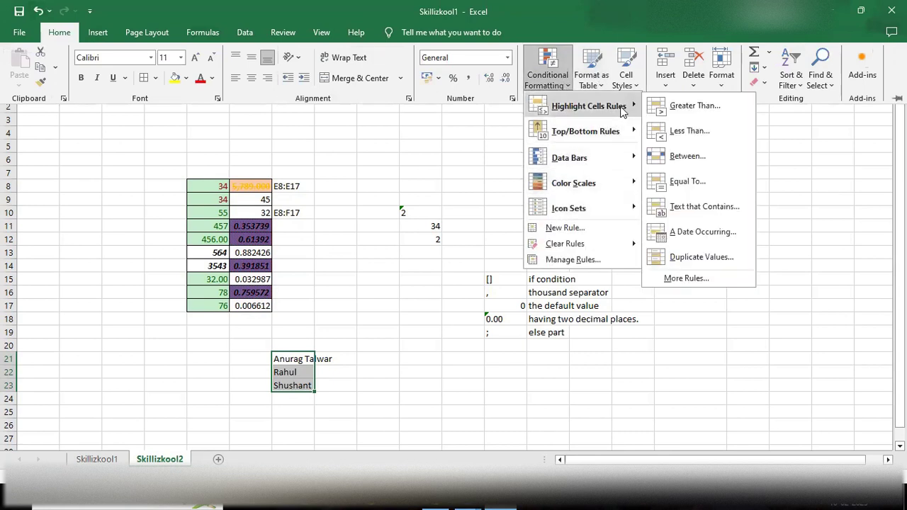
left_click(688, 204)
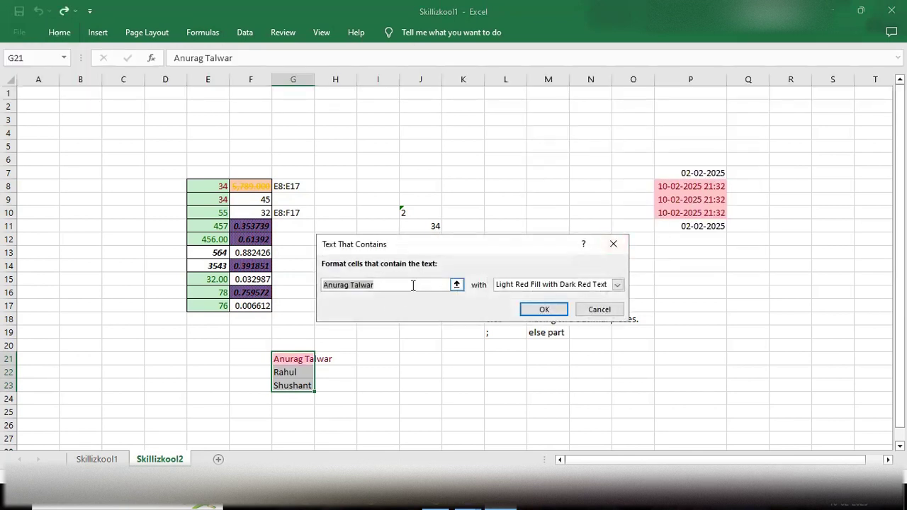
left_click(413, 285)
key("BackSpace")
key("BackSpace")
key("BackSpace")
key("BackSpace")
key("BackSpace")
key("BackSpace")
key("BackSpace")
key("BackSpace")
key("BackSpace")
key("BackSpace")
key("BackSpace")
key("BackSpace")
key("BackSpace")
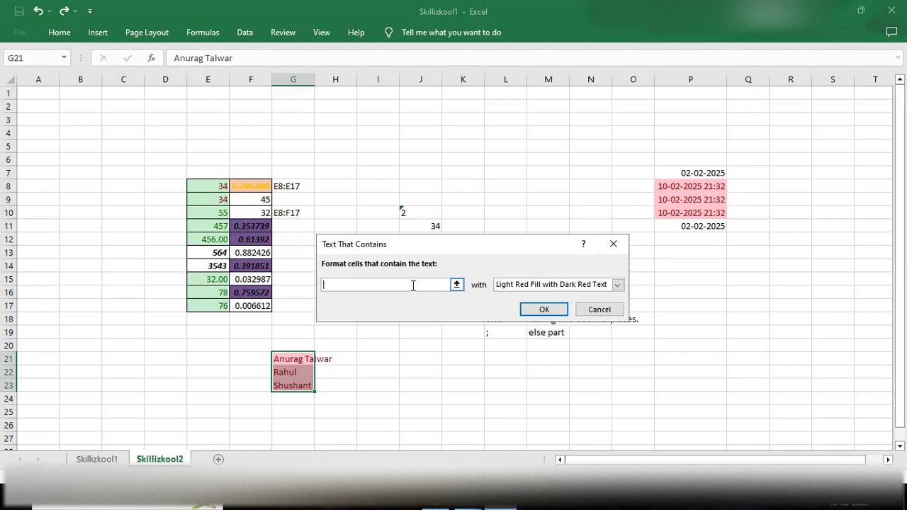
type("h")
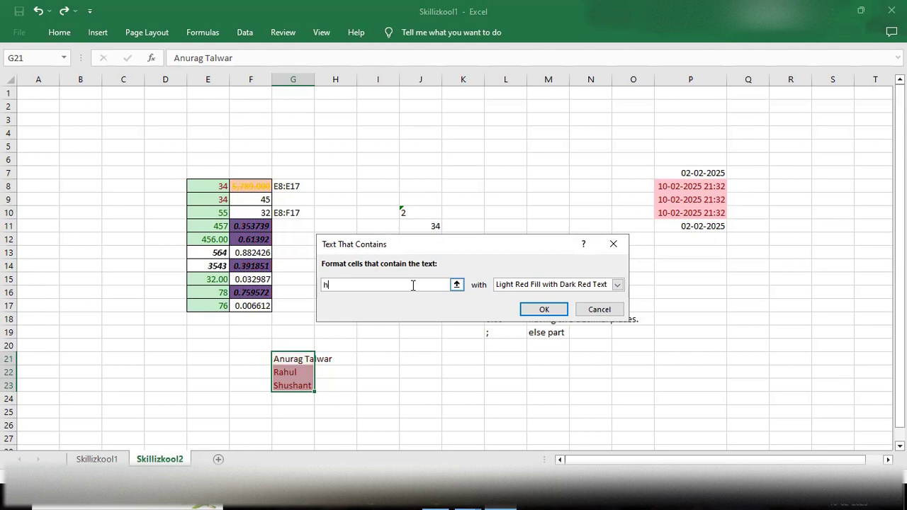
Step: Give matching names a custom yellow fill and apply the rule
left_click(618, 285)
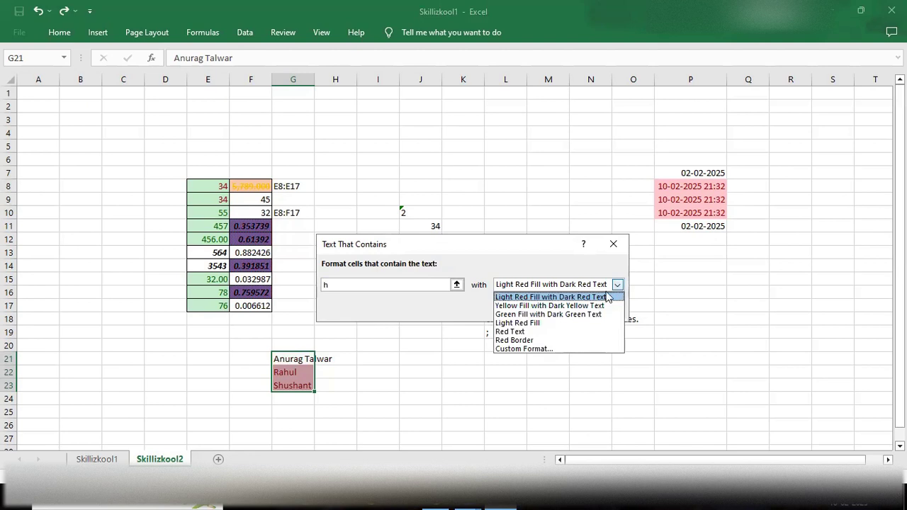
left_click(524, 349)
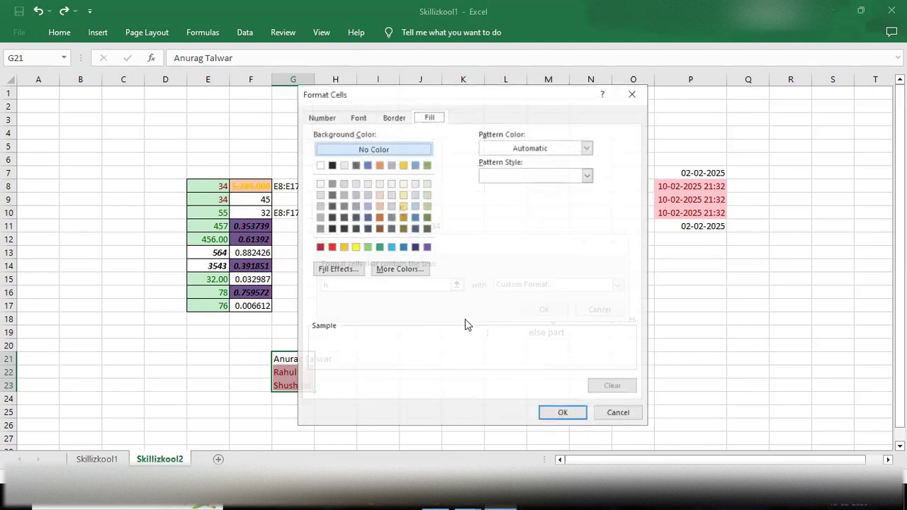
left_click(355, 246)
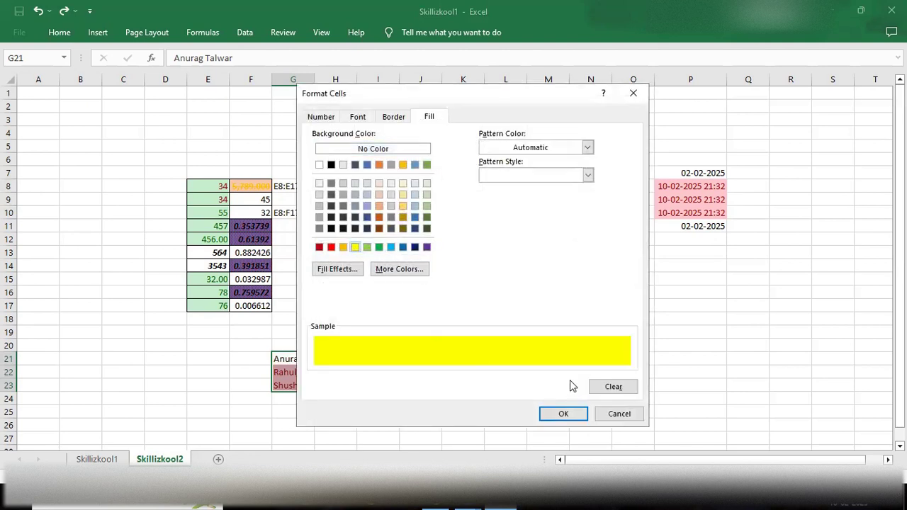
left_click(560, 416)
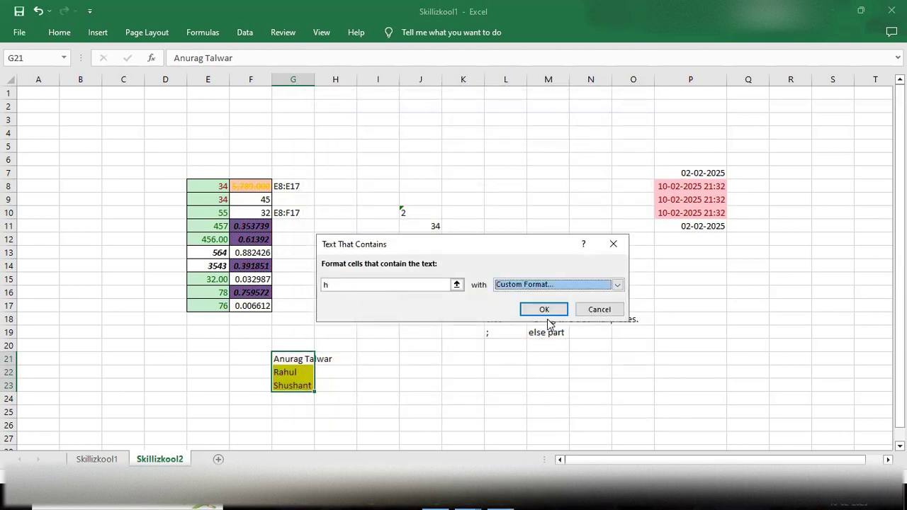
left_click(544, 310)
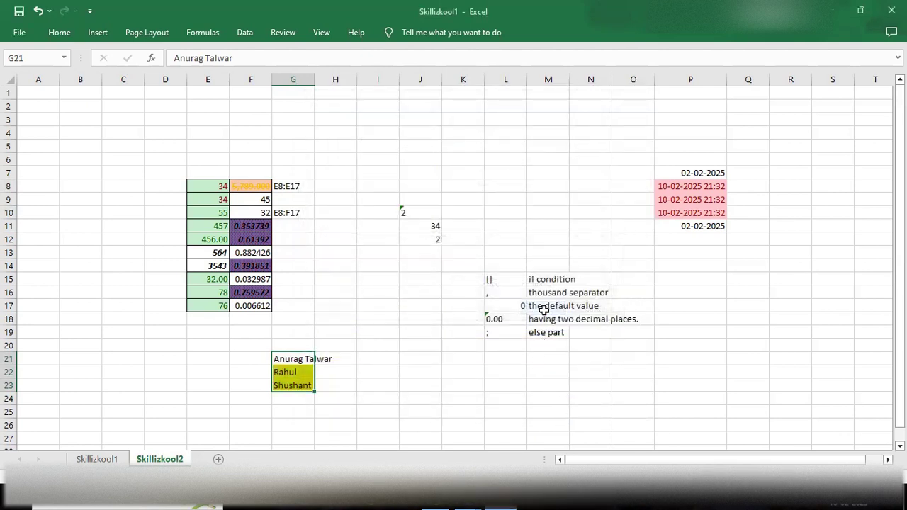
left_click(429, 395)
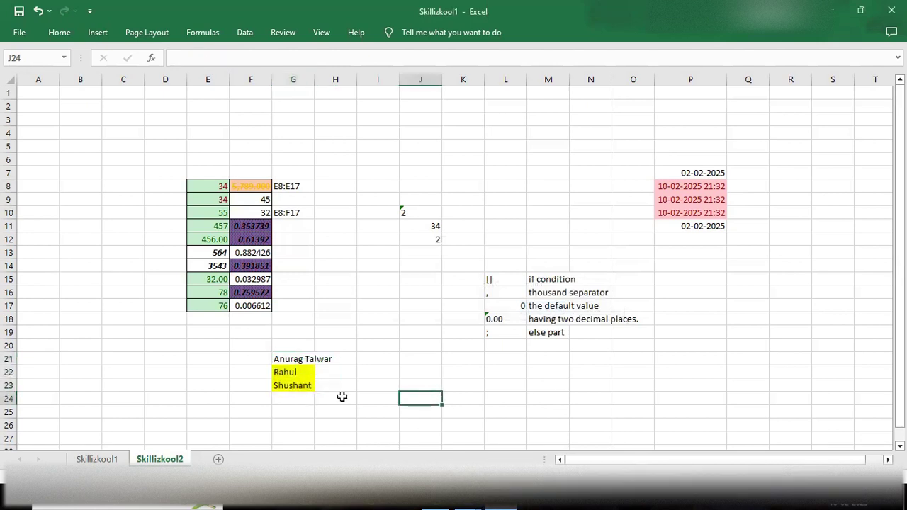
left_click(283, 371)
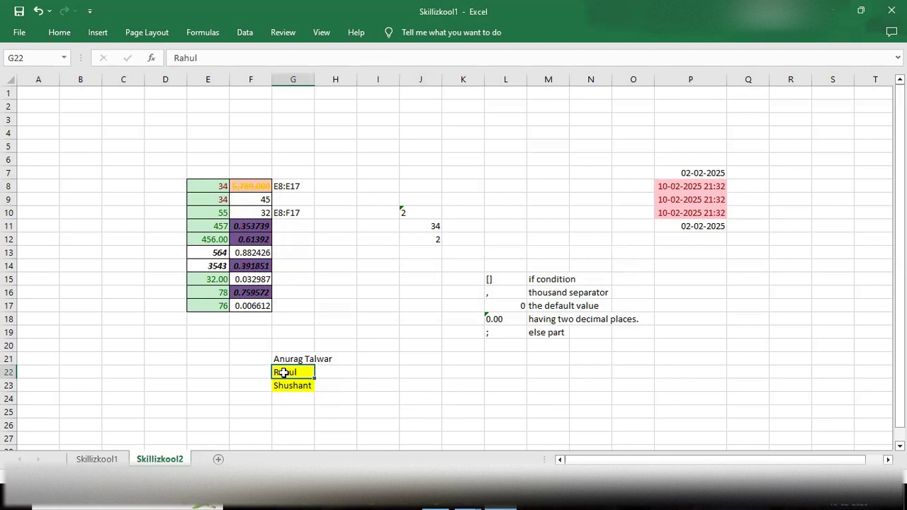
left_click(289, 399)
left_click(289, 385)
left_click(289, 372)
left_click(59, 33)
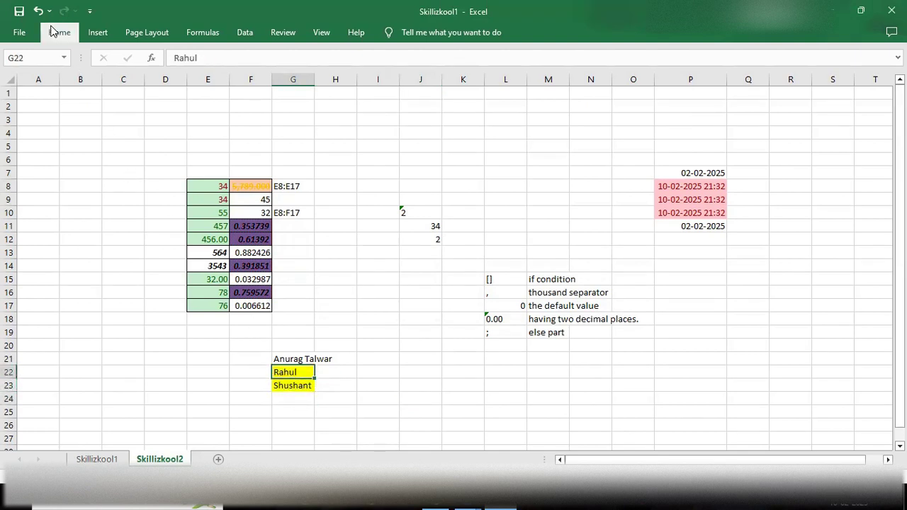
left_click(556, 79)
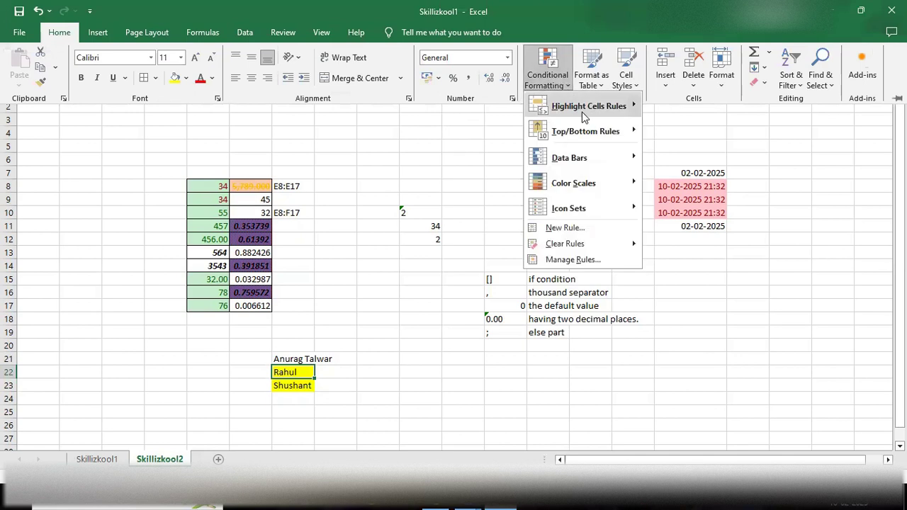
mouse_move(584, 117)
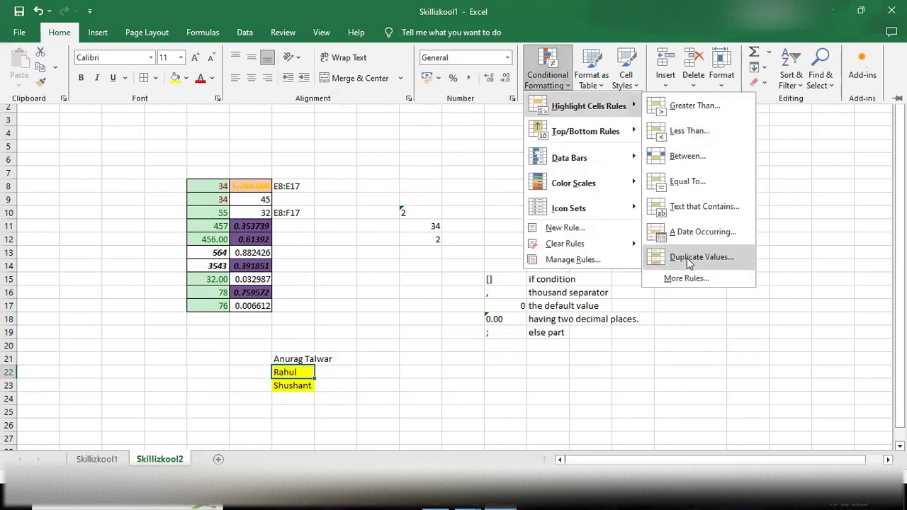
mouse_move(609, 133)
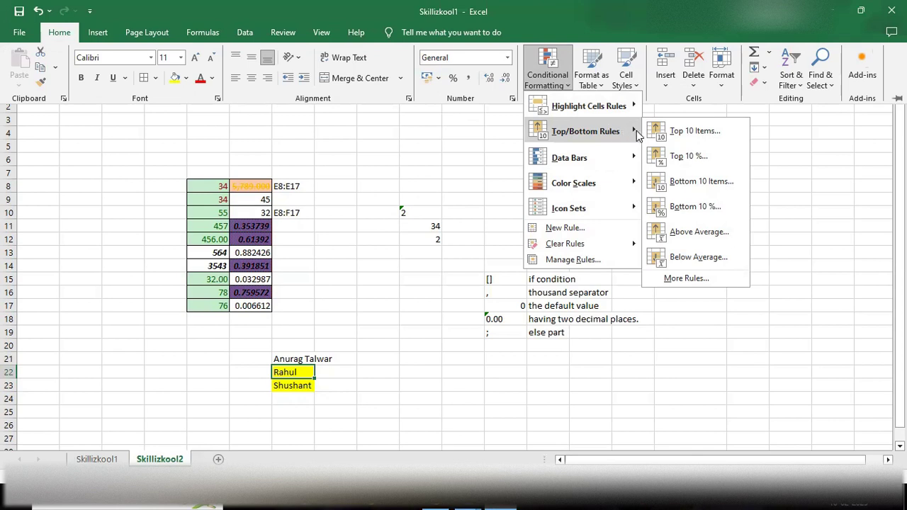
left_click(391, 202)
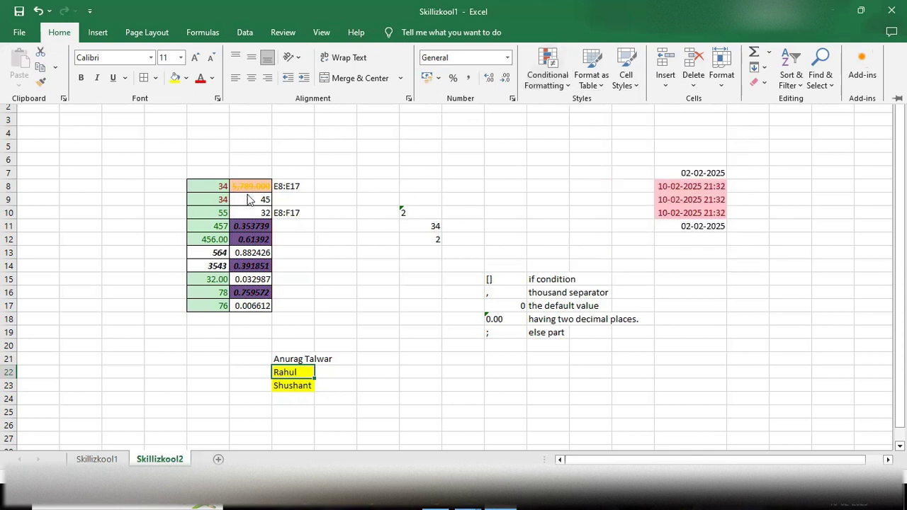
Step: Copy E8:E17 and paste only its values into C8:C17
left_click(204, 182)
left_click_drag(216, 188, 203, 301)
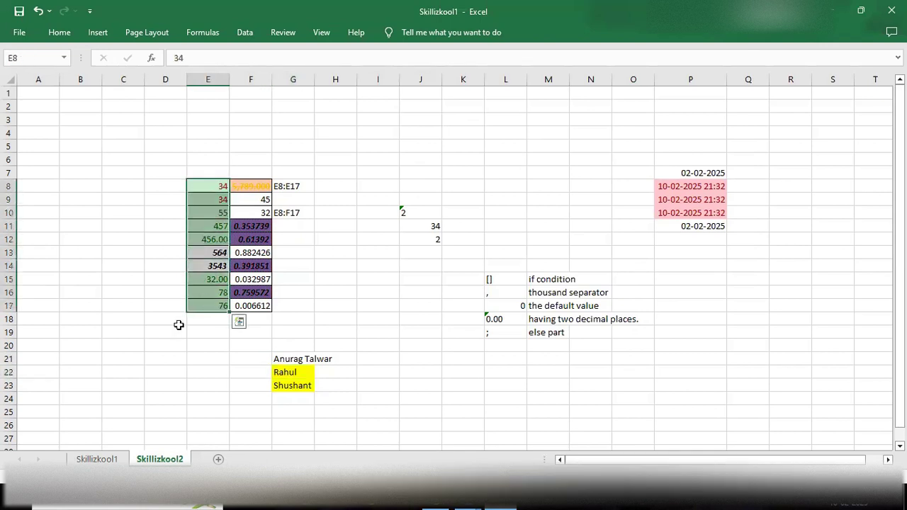
key("ctrl+c")
left_click(106, 183)
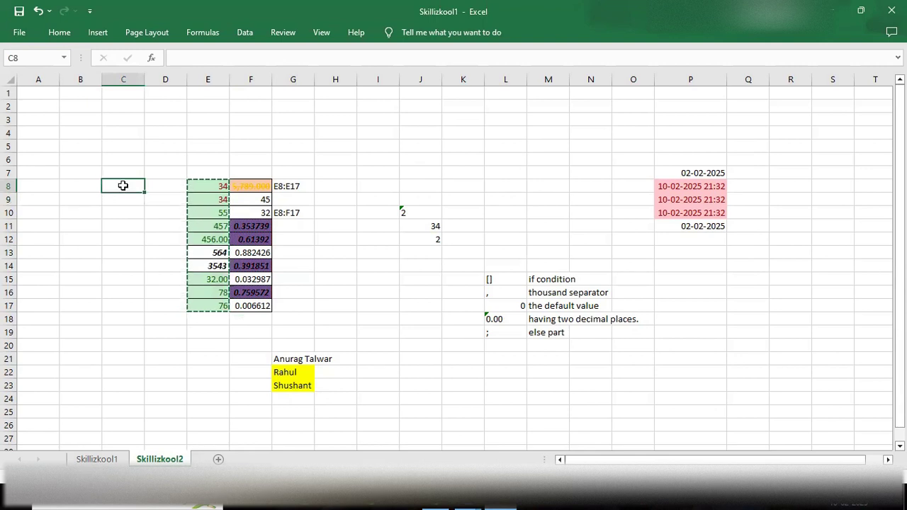
right_click(124, 186)
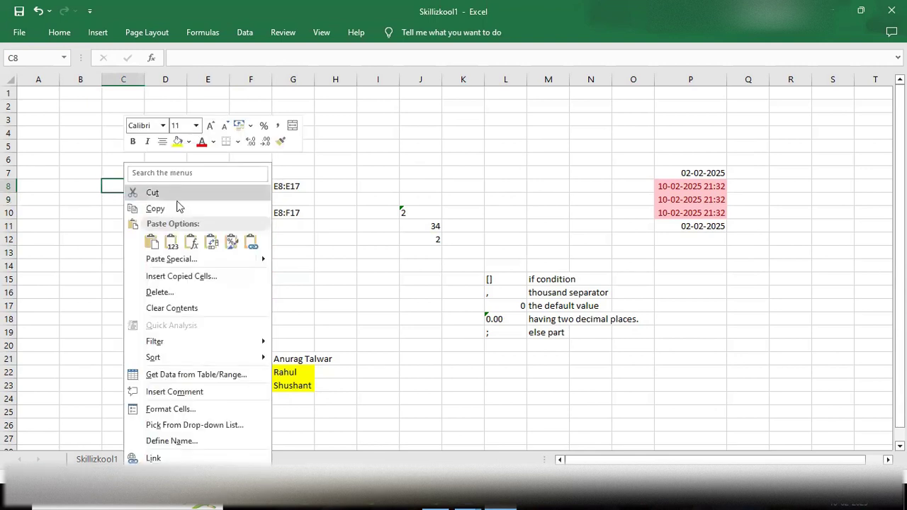
left_click(170, 242)
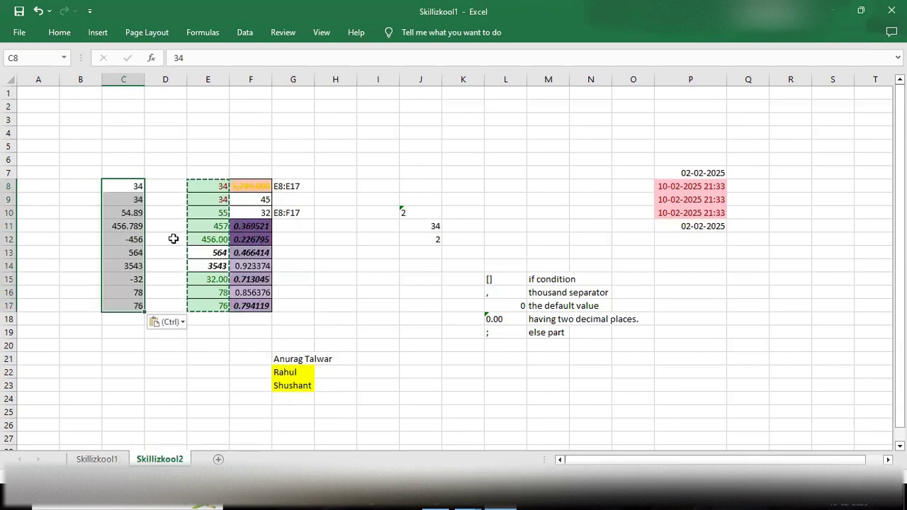
left_click(119, 342)
Step: Add a Top 5 Items rule to C8:C17 with a Light Red Fill
left_click_drag(124, 186, 126, 301)
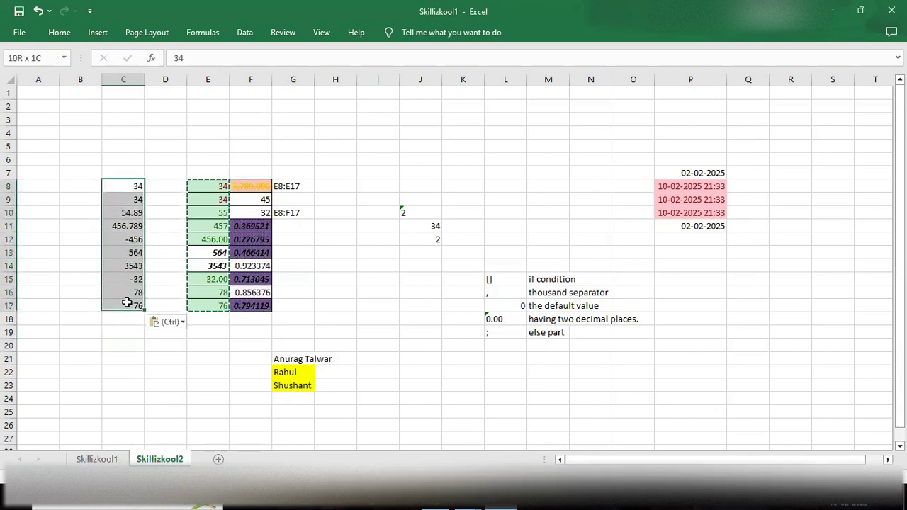
left_click(59, 32)
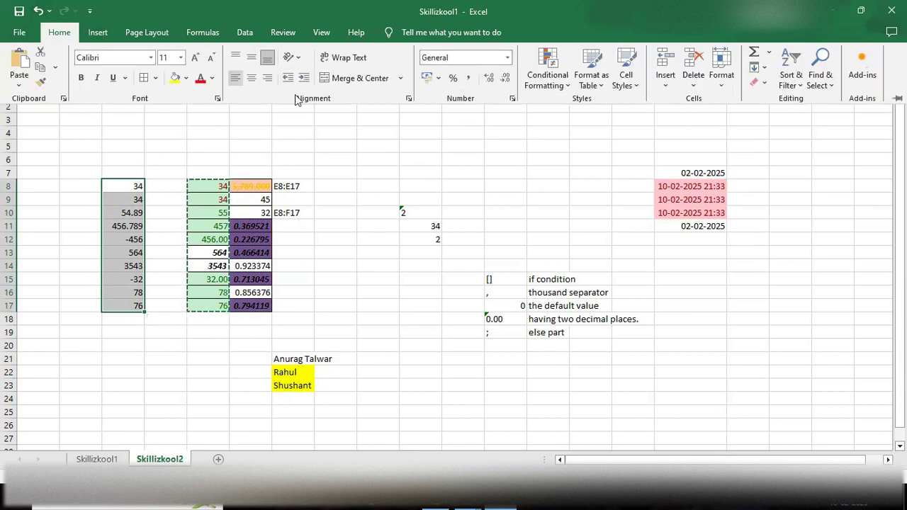
left_click(560, 85)
mouse_move(599, 132)
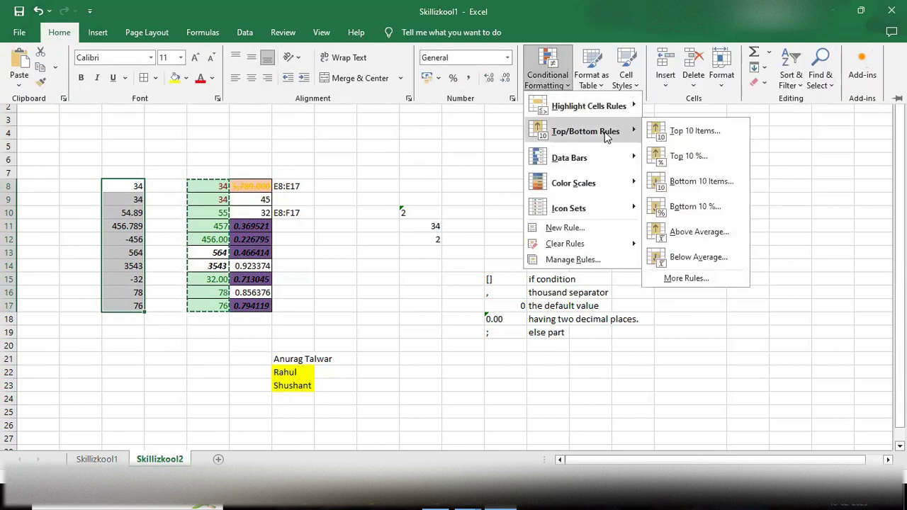
left_click(680, 131)
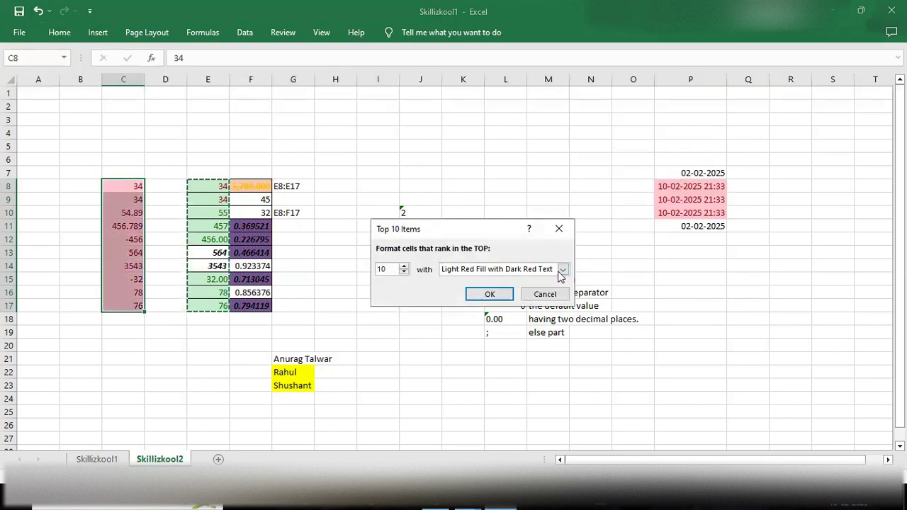
left_click(404, 273)
left_click(404, 273)
left_click(405, 272)
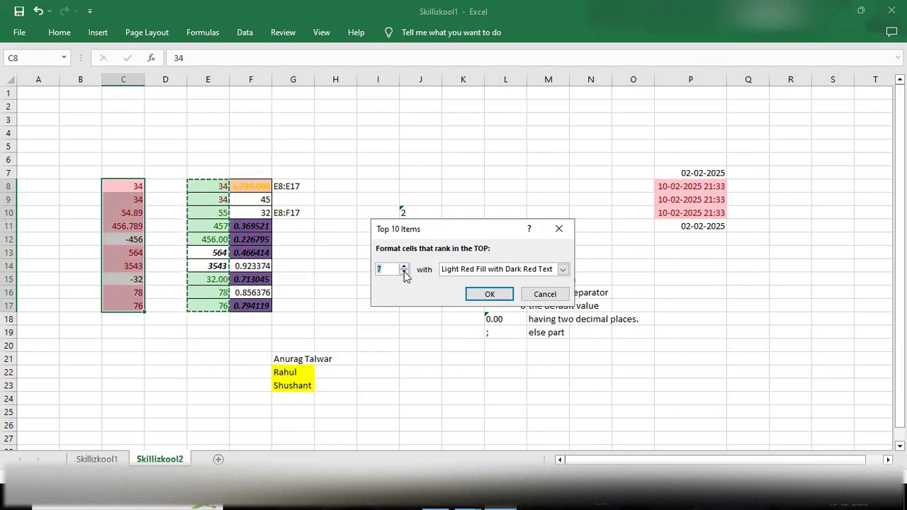
left_click(405, 274)
left_click(404, 273)
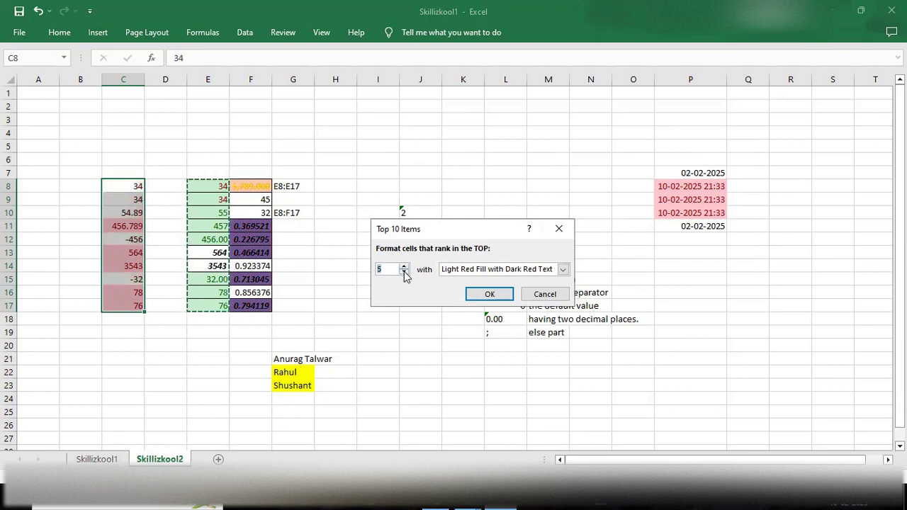
left_click(562, 270)
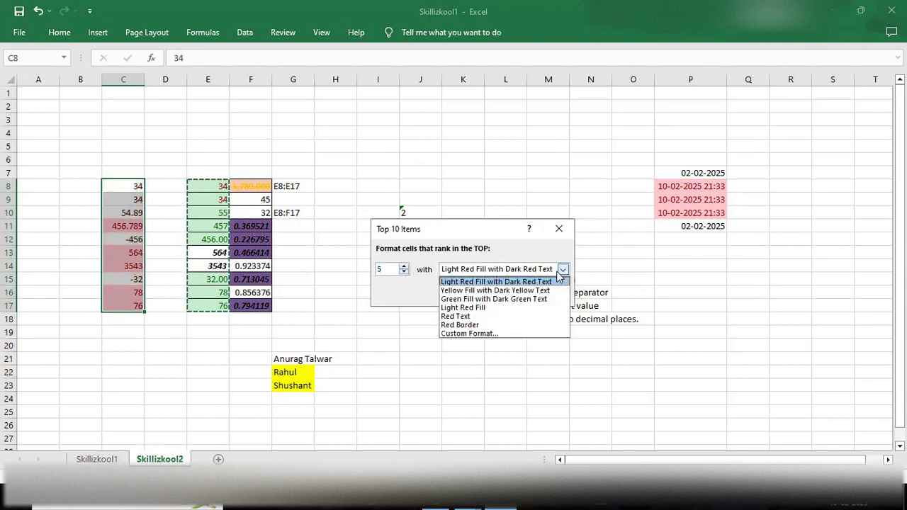
left_click(483, 311)
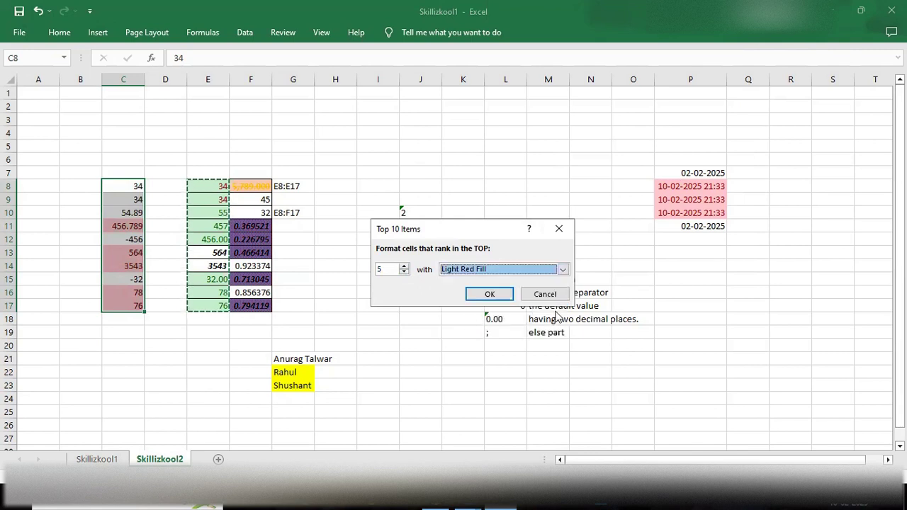
left_click(489, 294)
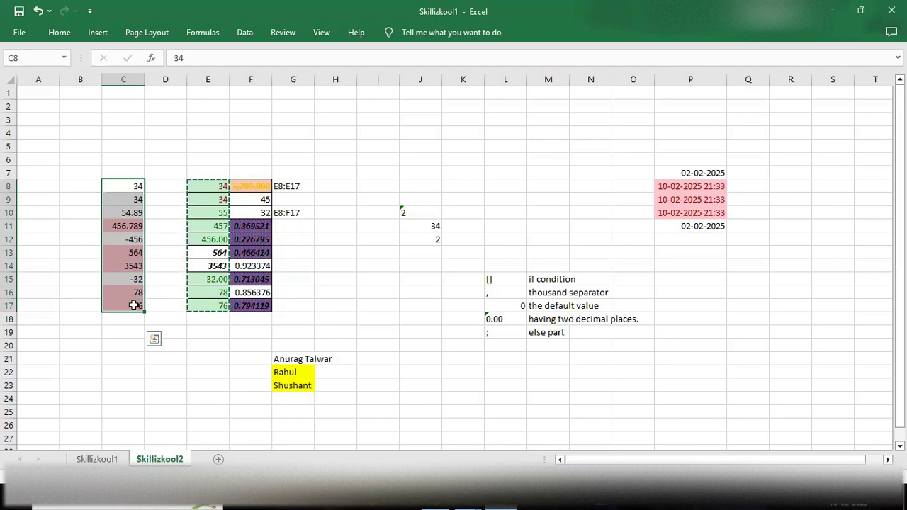
Step: Start a Top 10% rule without a selection, then cancel it
left_click(305, 278)
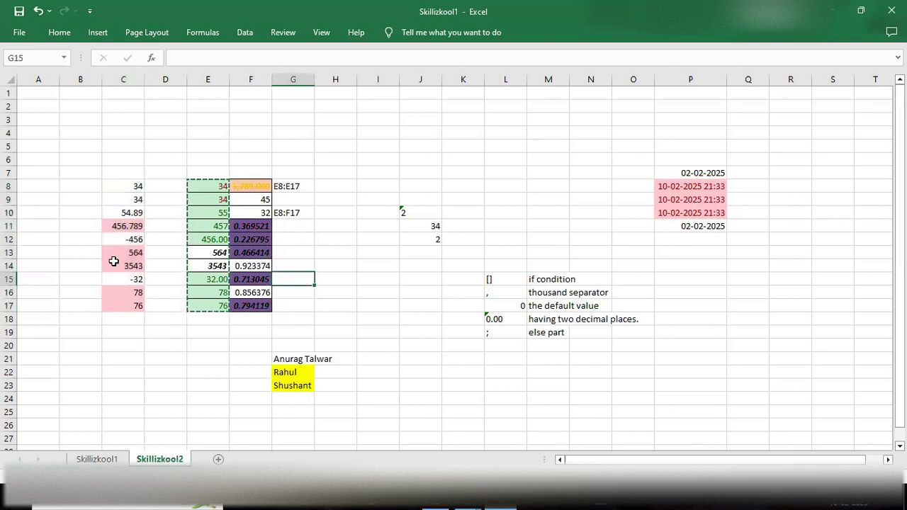
left_click(60, 33)
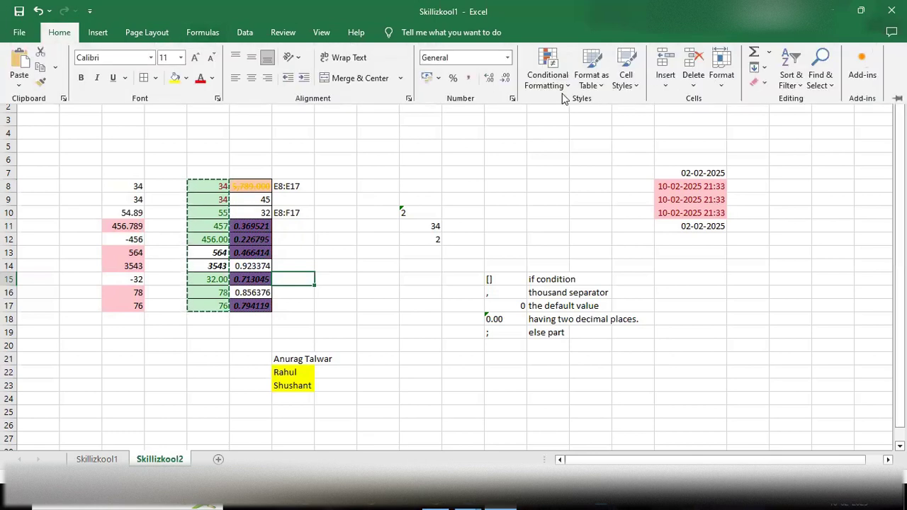
left_click(548, 77)
mouse_move(594, 135)
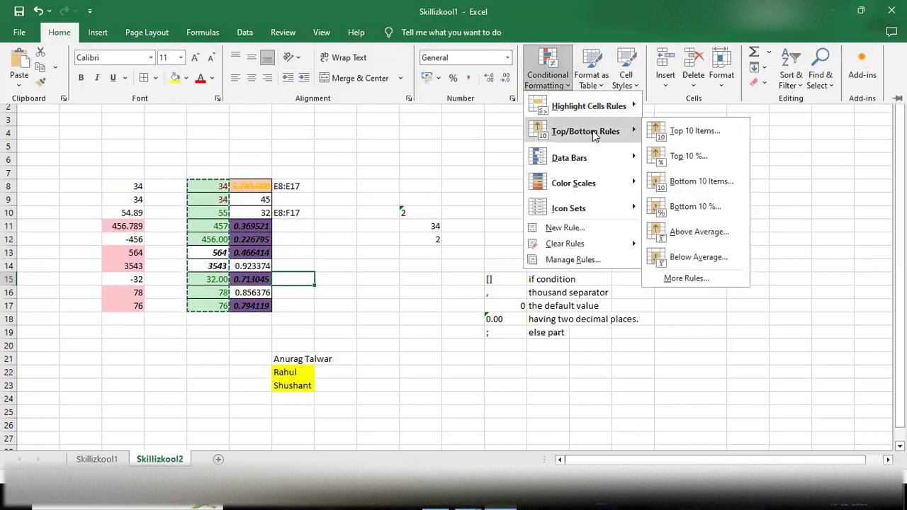
left_click(691, 157)
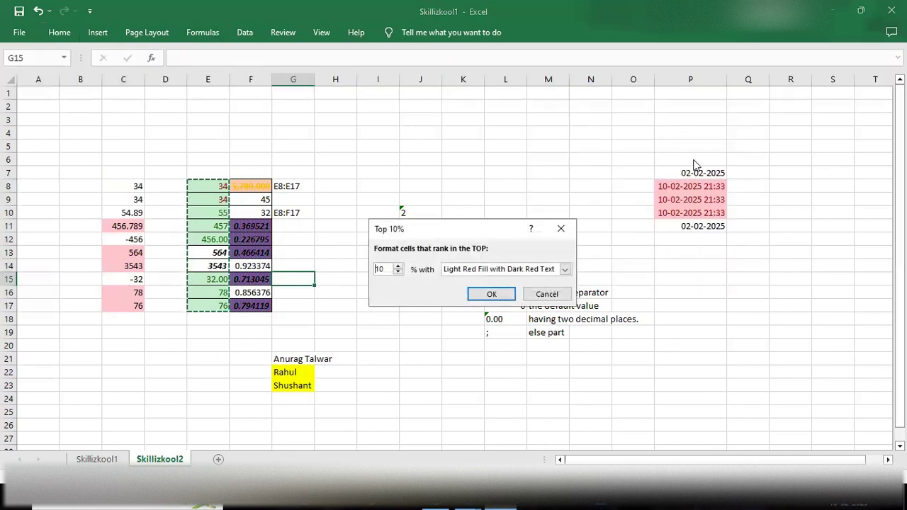
left_click(561, 228)
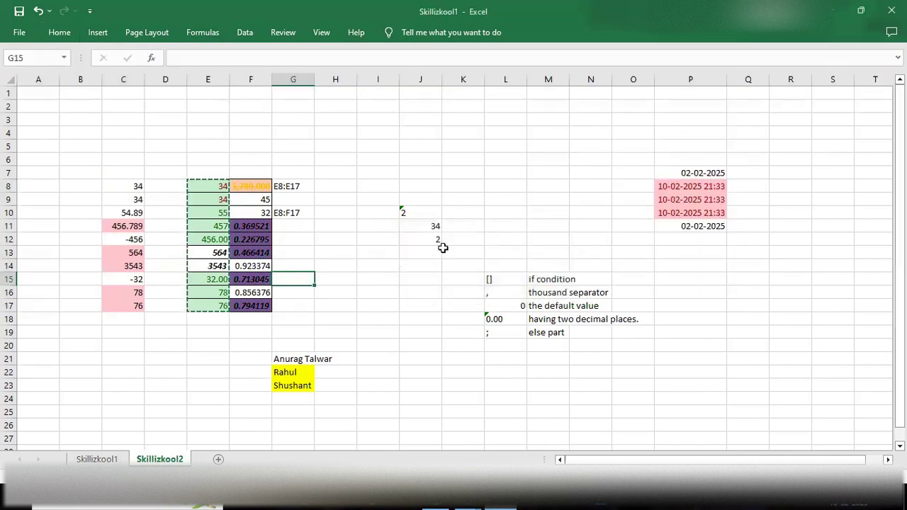
Step: Start a Top 10% rule on C8:C17 and lower it to 5%
left_click(383, 239)
left_click_drag(119, 186, 120, 305)
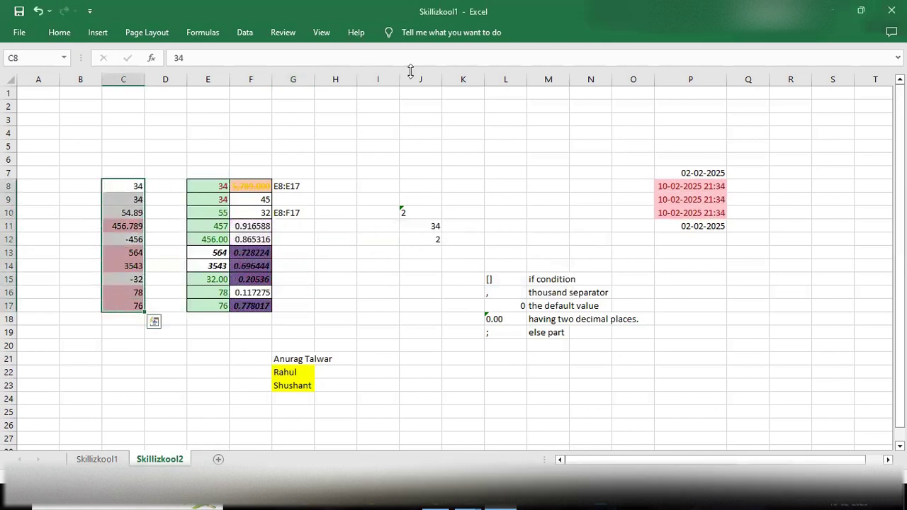
left_click(59, 32)
left_click(547, 71)
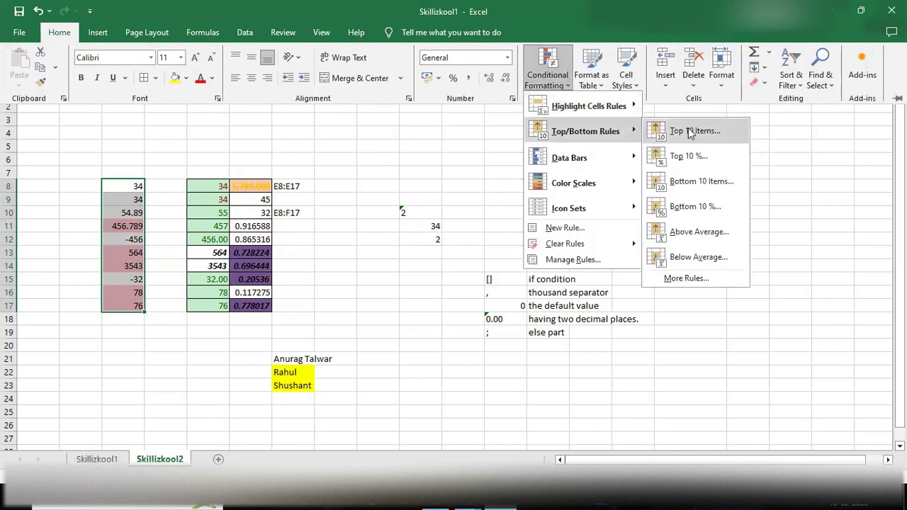
left_click(683, 159)
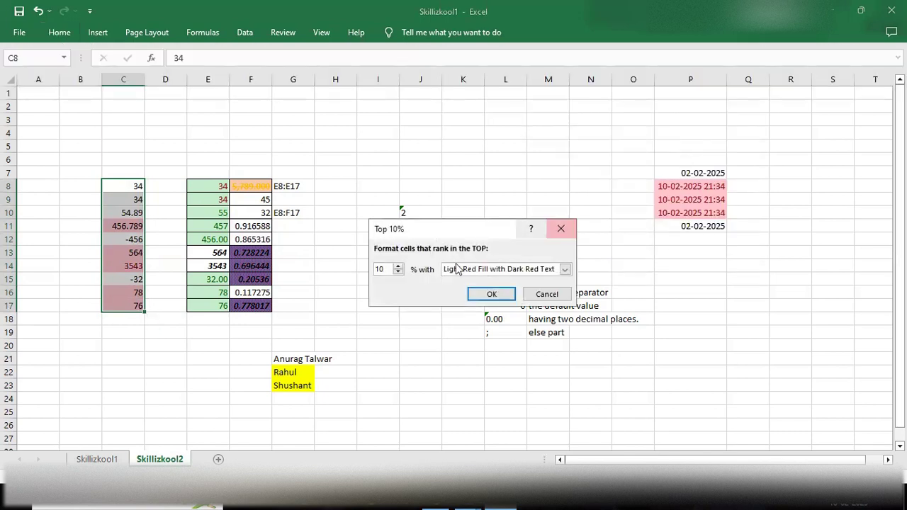
left_click(397, 273)
left_click(397, 273)
left_click(397, 273)
left_click(397, 273)
left_click(398, 273)
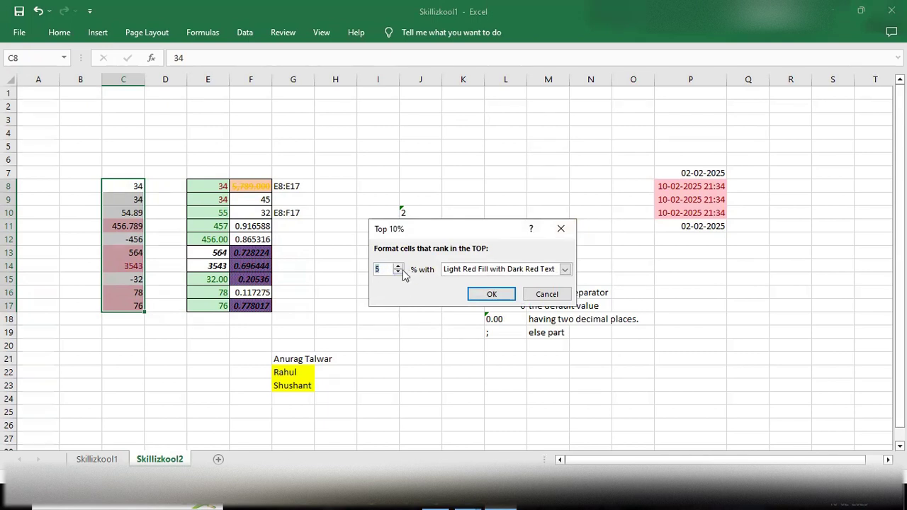
Step: Give the Top 5% rule a blue custom fill and apply it
left_click(565, 269)
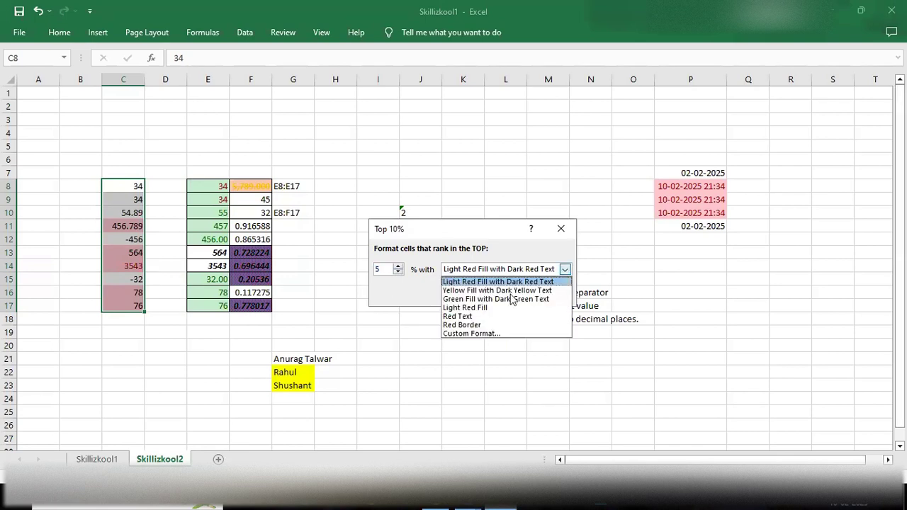
left_click(476, 331)
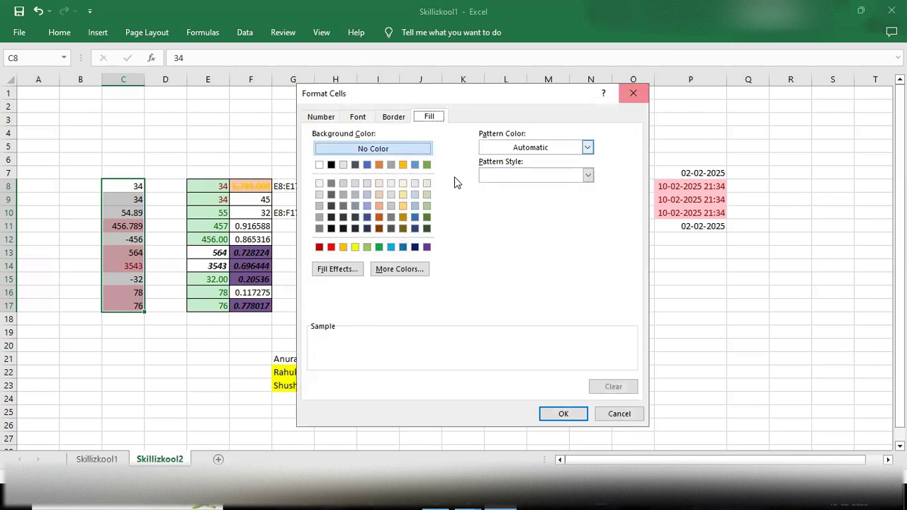
left_click(367, 164)
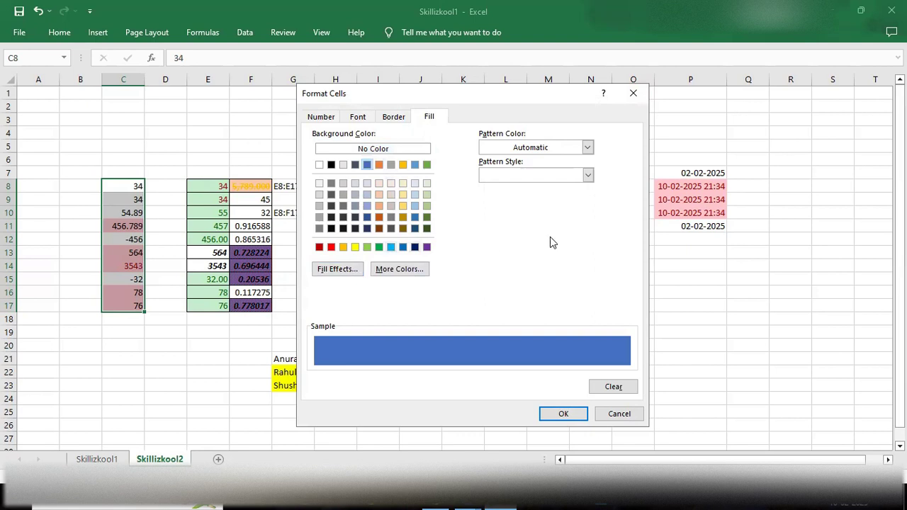
left_click(565, 415)
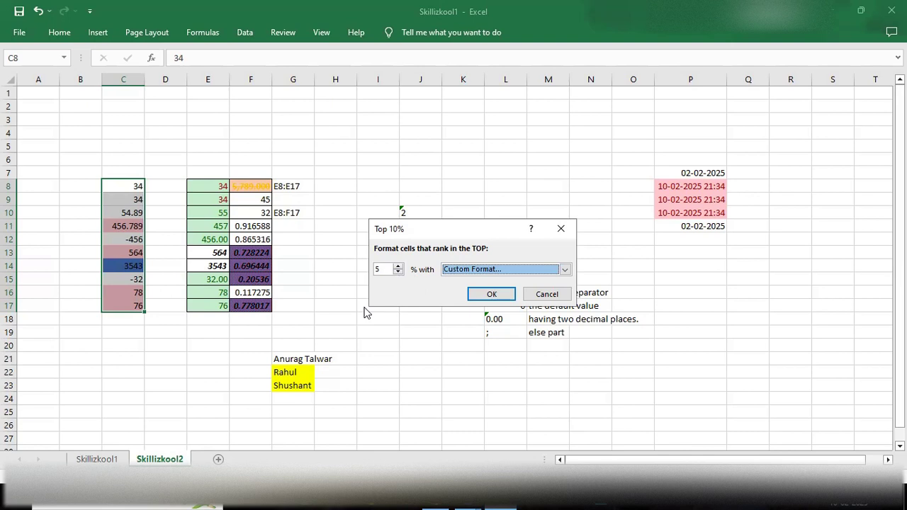
left_click(491, 294)
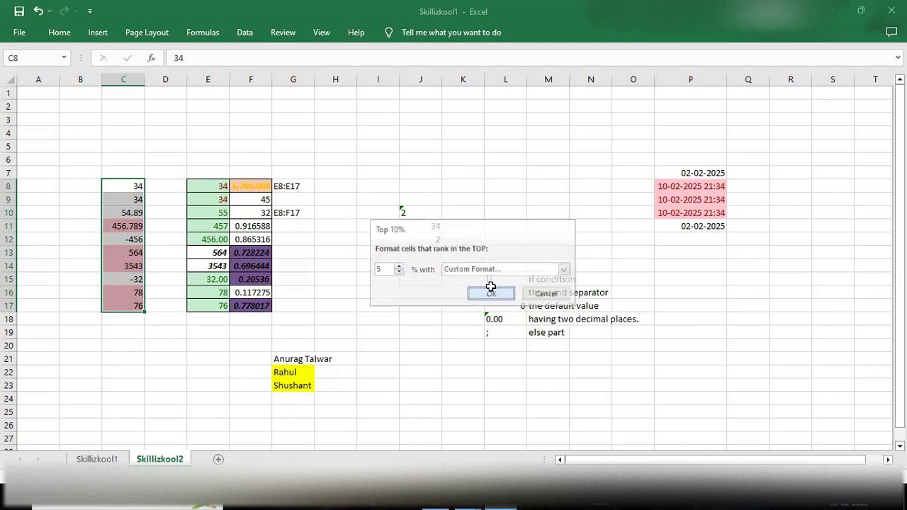
left_click(146, 330)
left_click_drag(125, 185, 126, 305)
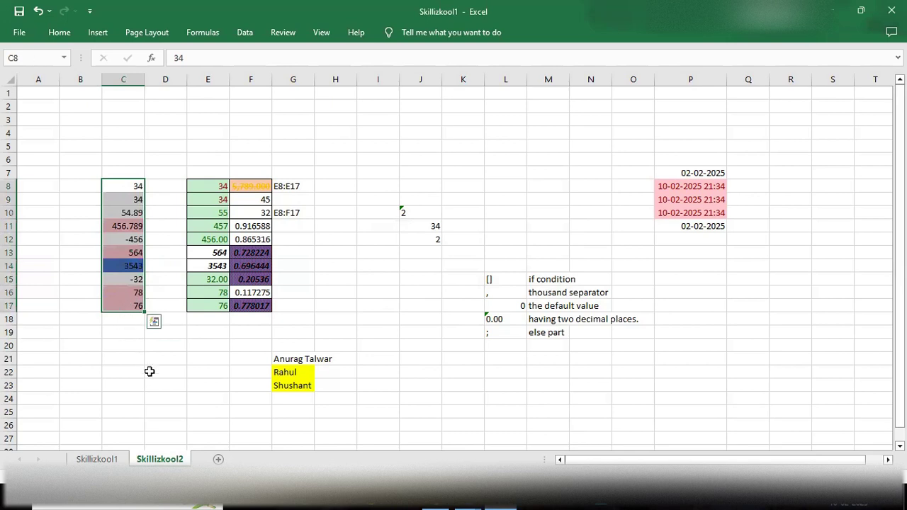
Step: Start a Top 10% rule on C8:C17 and change it to 20%
left_click(131, 266)
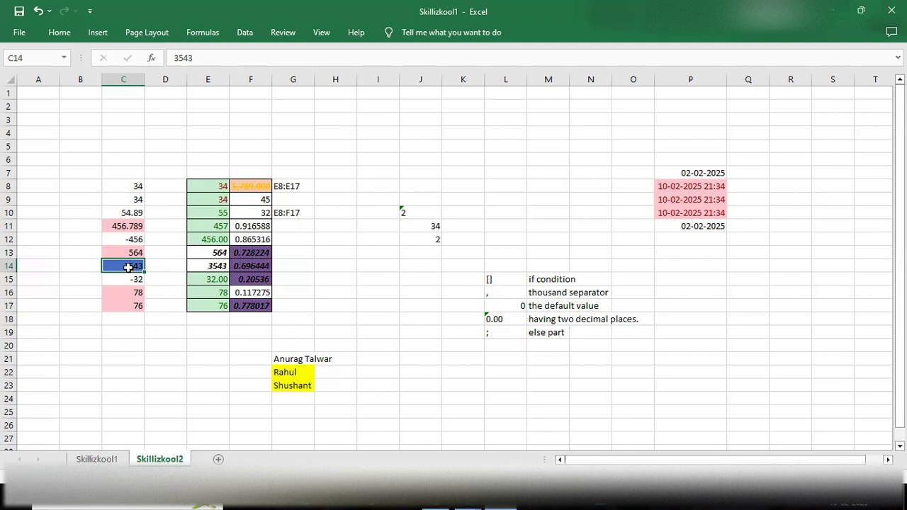
left_click_drag(133, 184, 120, 304)
left_click(57, 34)
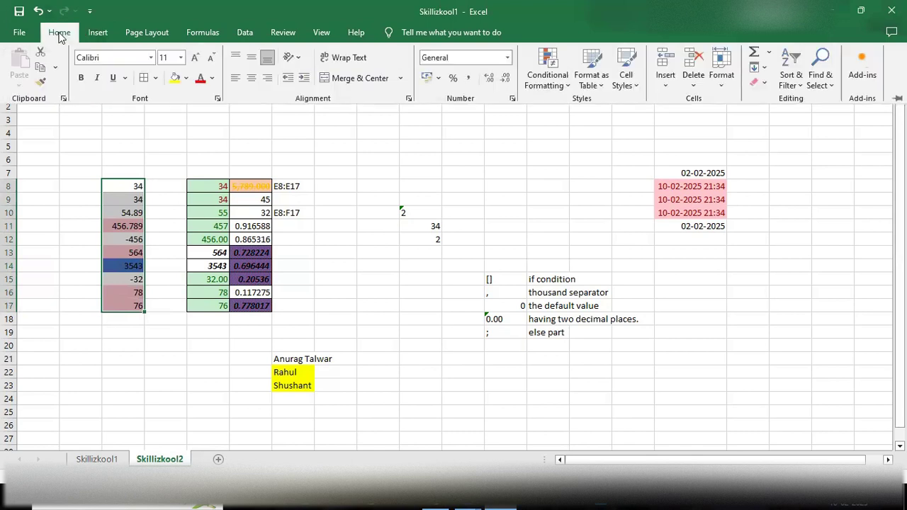
left_click(549, 79)
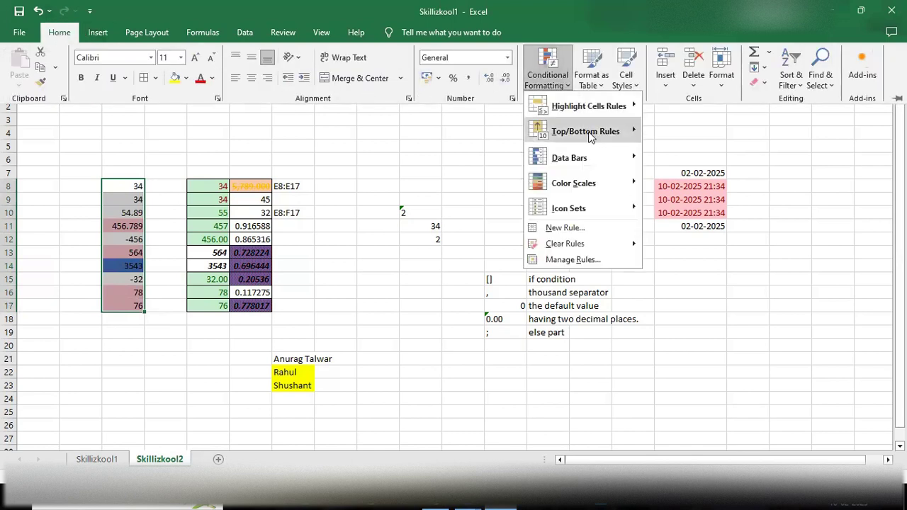
mouse_move(588, 132)
left_click(685, 155)
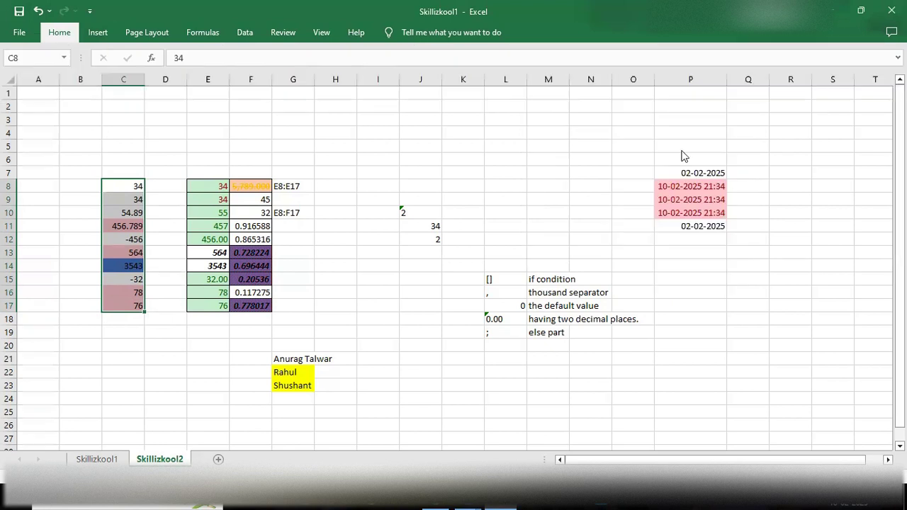
left_click(397, 267)
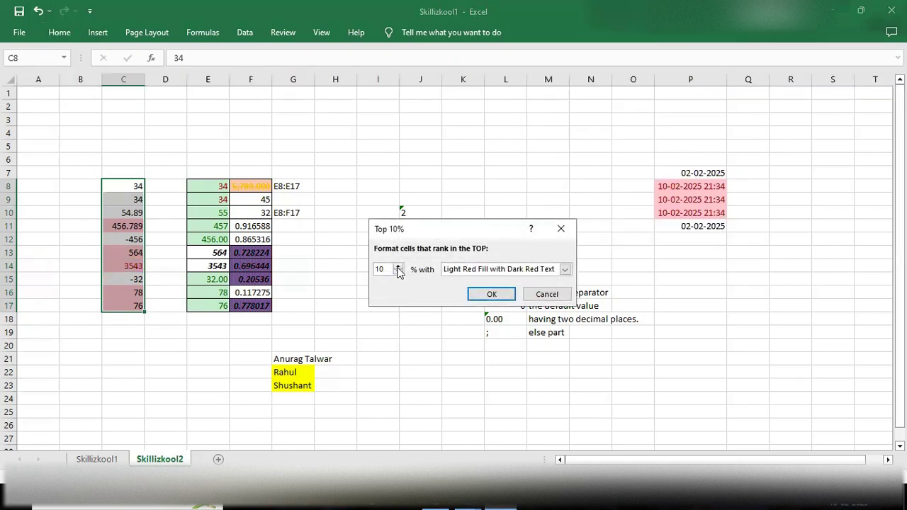
key("BackSpace")
type("20")
Step: Give the Top 20% rule a red custom fill and apply it
left_click(565, 270)
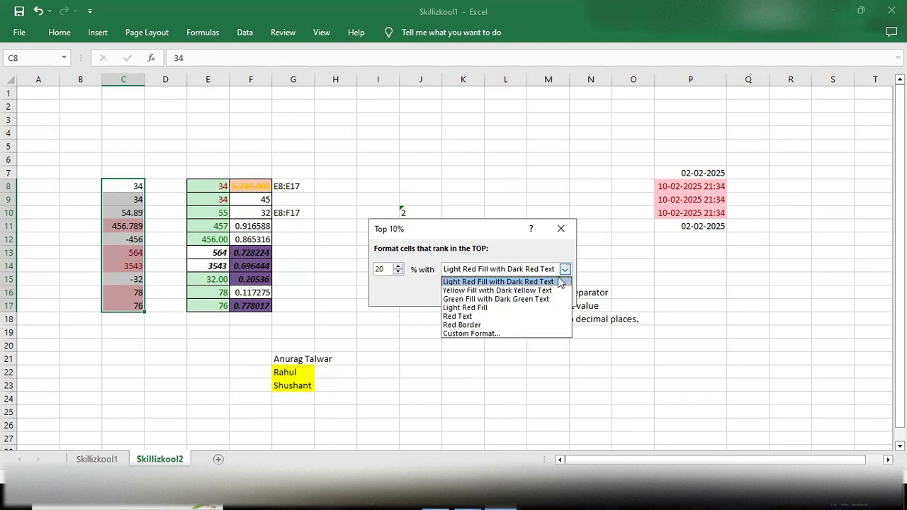
left_click(471, 333)
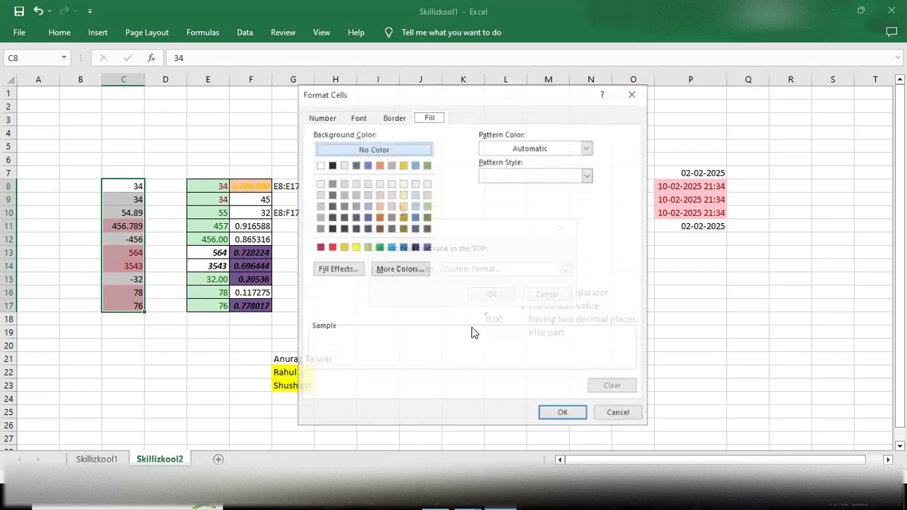
left_click(331, 247)
left_click(560, 414)
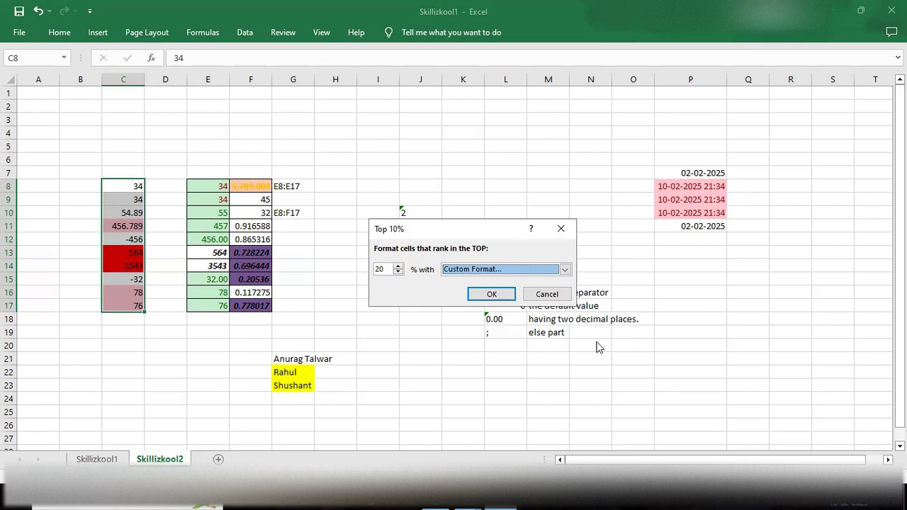
left_click(489, 293)
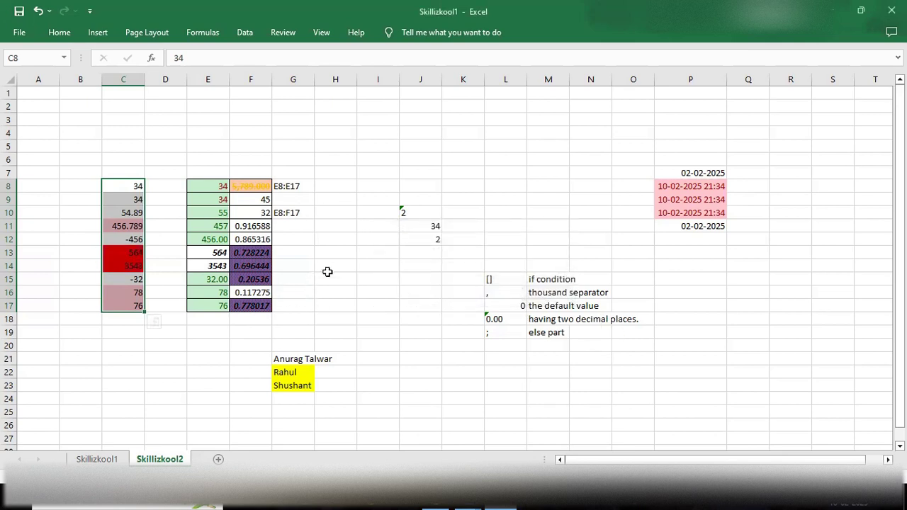
Step: Reselect C8:C17 and reopen the Conditional Formatting menu
left_click(59, 32)
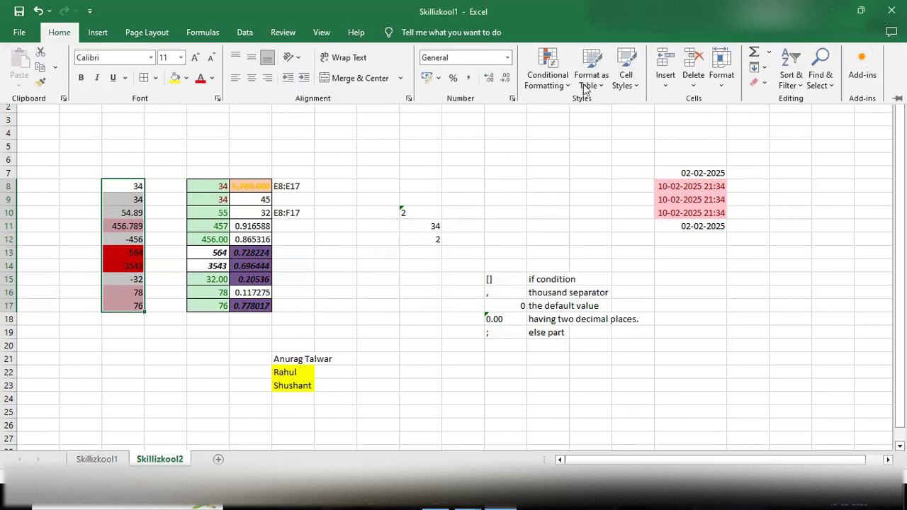
left_click(547, 71)
mouse_move(599, 132)
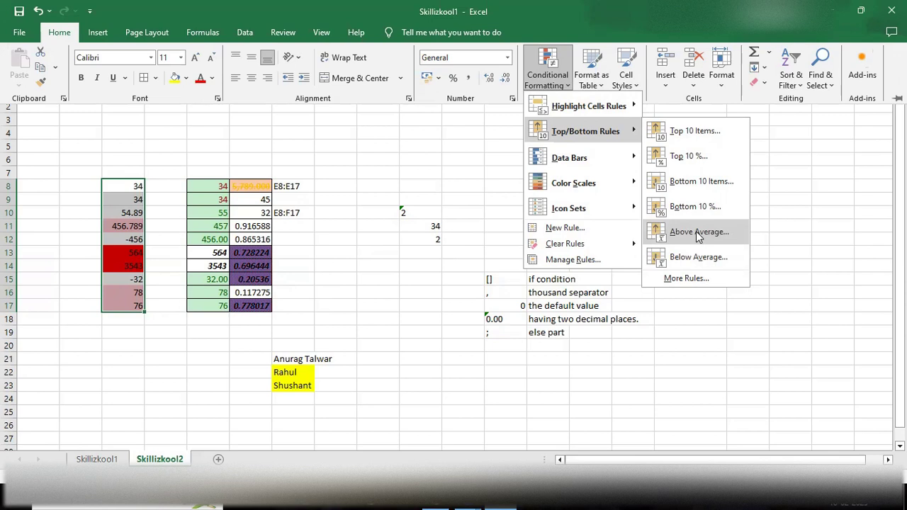
left_click(213, 340)
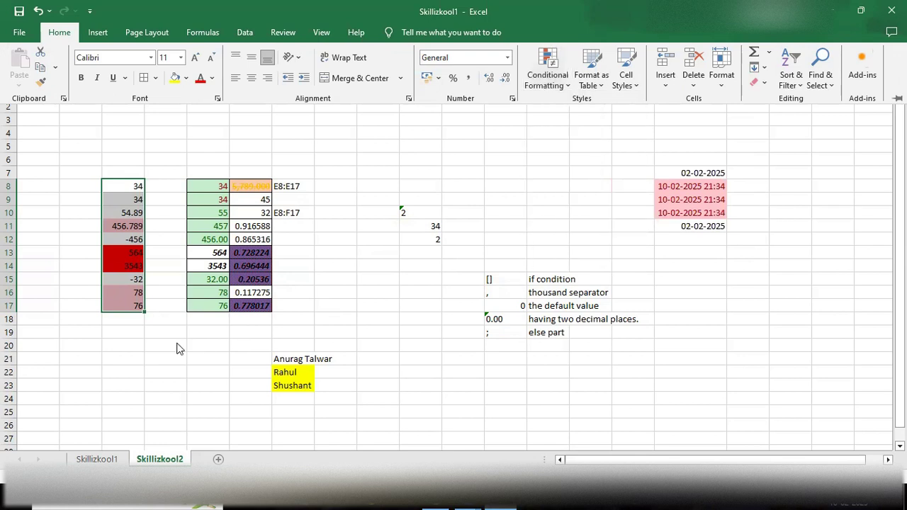
left_click_drag(126, 179, 162, 156)
left_click_drag(138, 184, 143, 306)
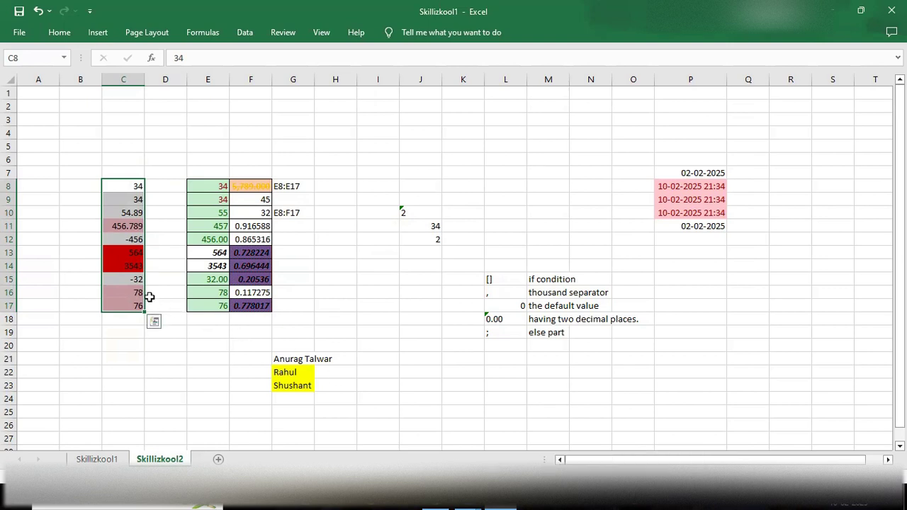
left_click(60, 33)
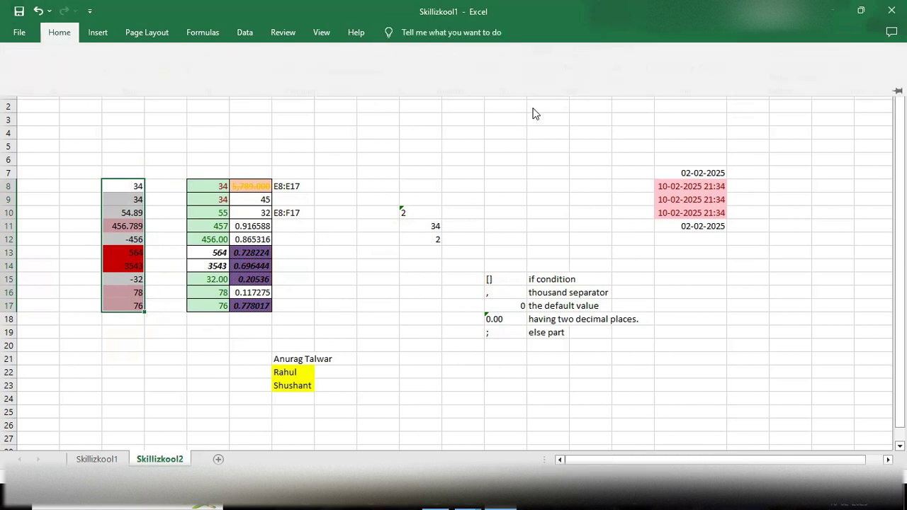
left_click(564, 77)
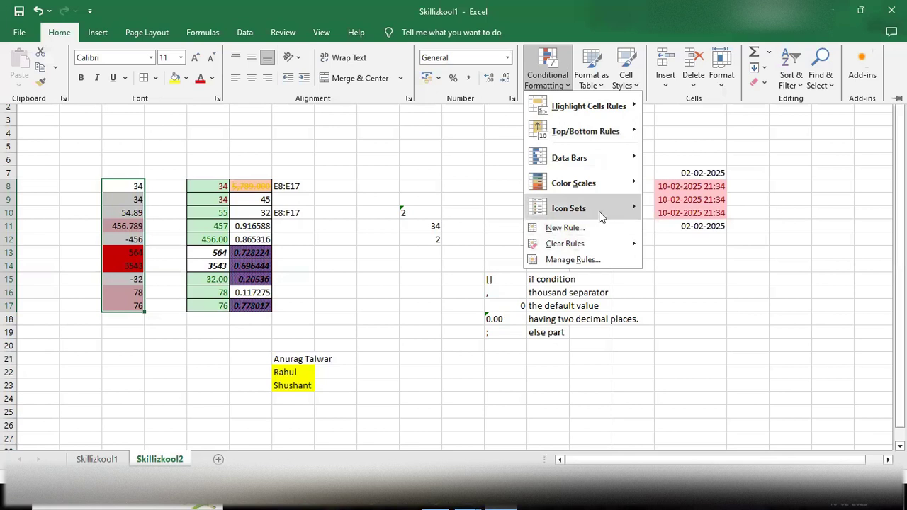
Step: Add an Above Average rule to C8:C17 with a light blue custom fill
mouse_move(625, 141)
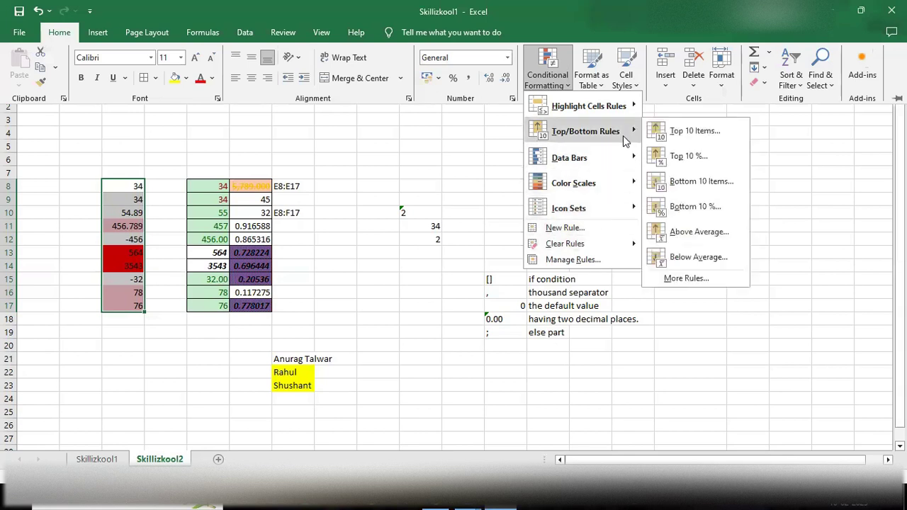
left_click(676, 232)
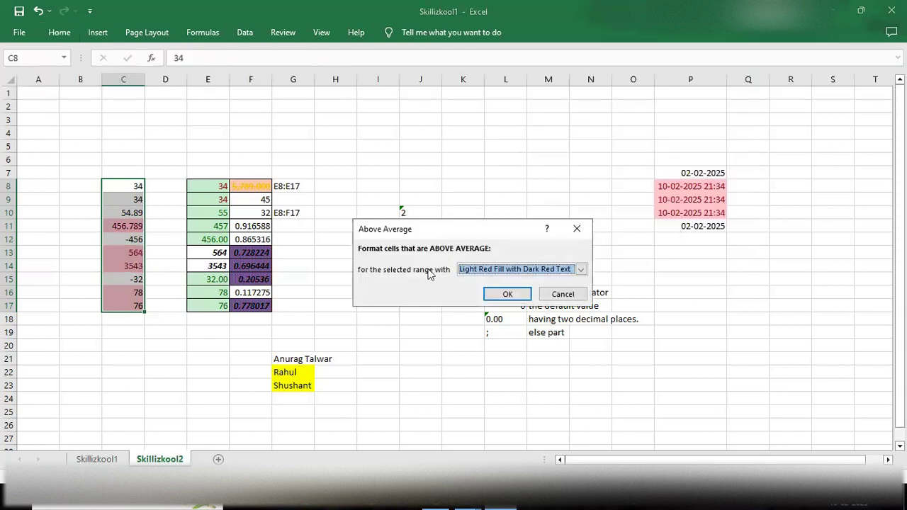
left_click(581, 270)
left_click(518, 333)
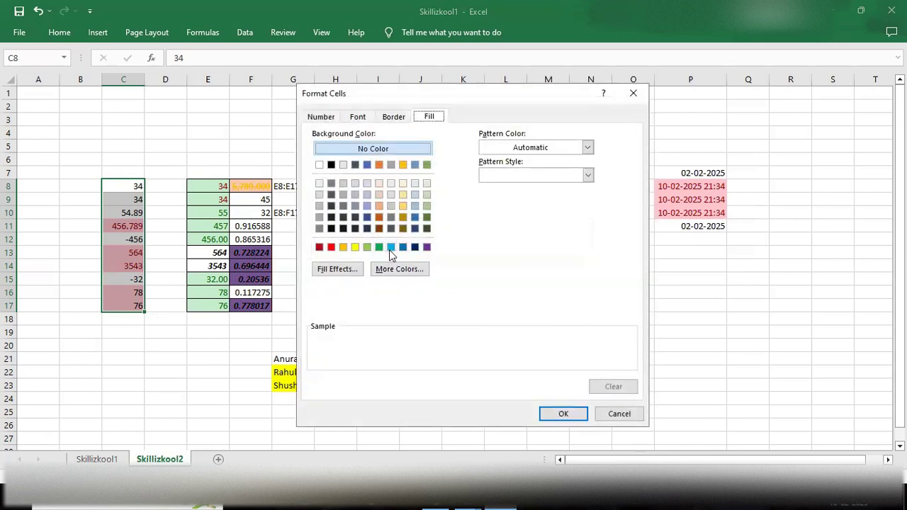
left_click(390, 247)
left_click(561, 415)
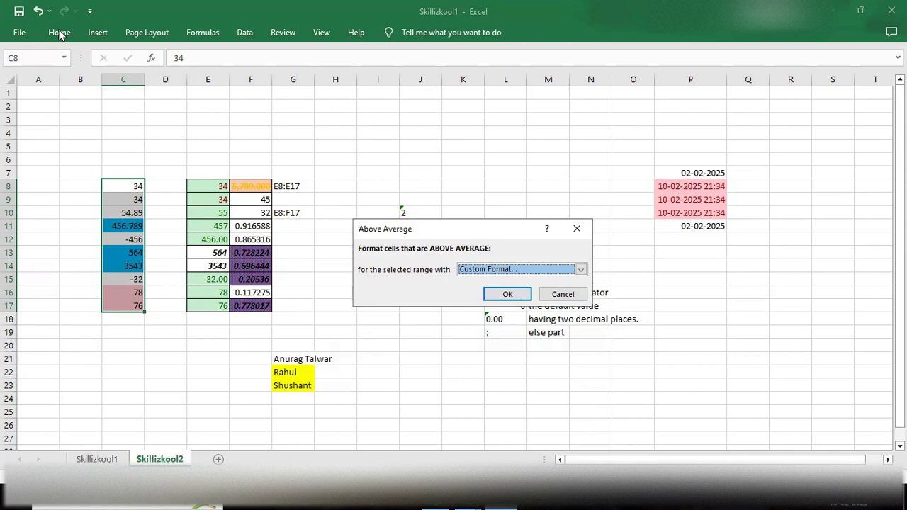
left_click(496, 294)
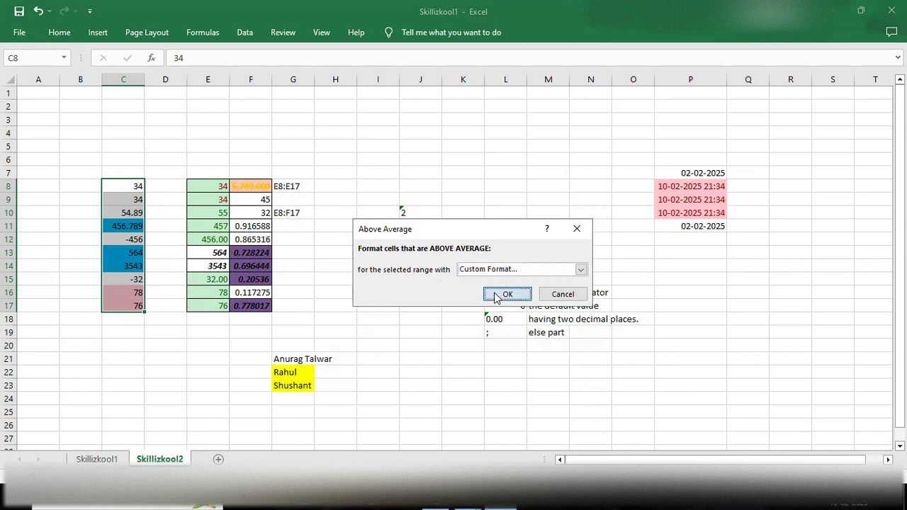
left_click(60, 33)
left_click(576, 81)
left_click(547, 74)
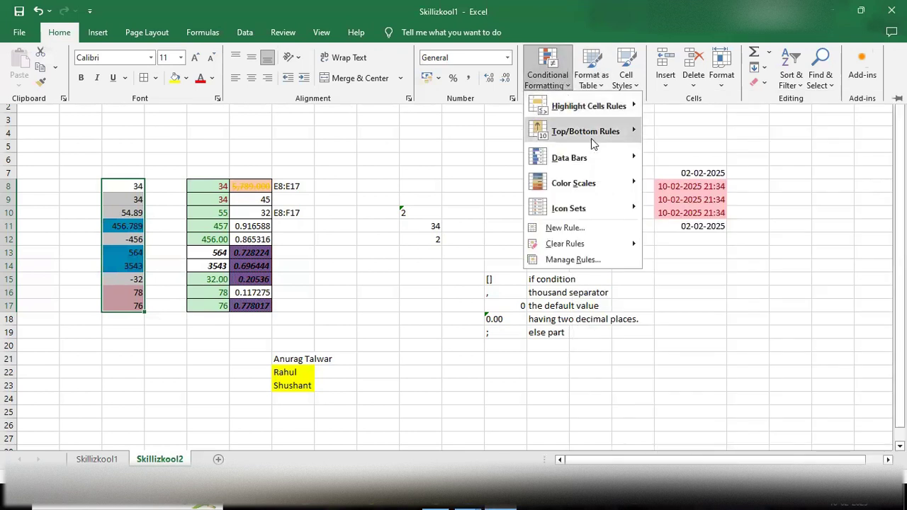
Step: Dismiss the Top/Bottom Rules menu without adding a rule
mouse_move(592, 141)
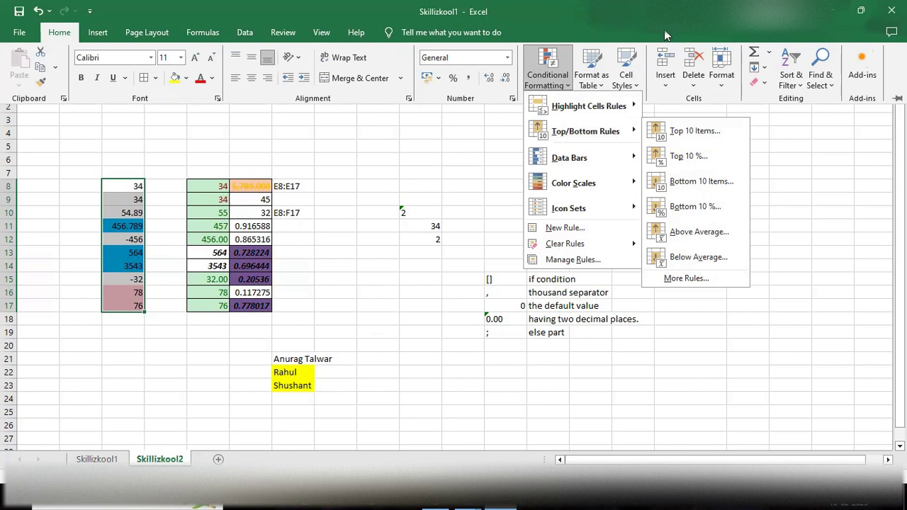
left_click(714, 42)
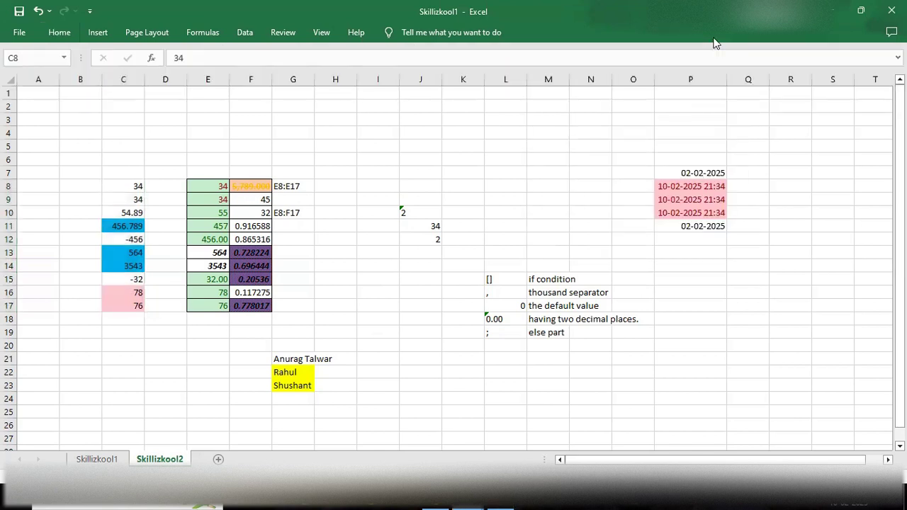